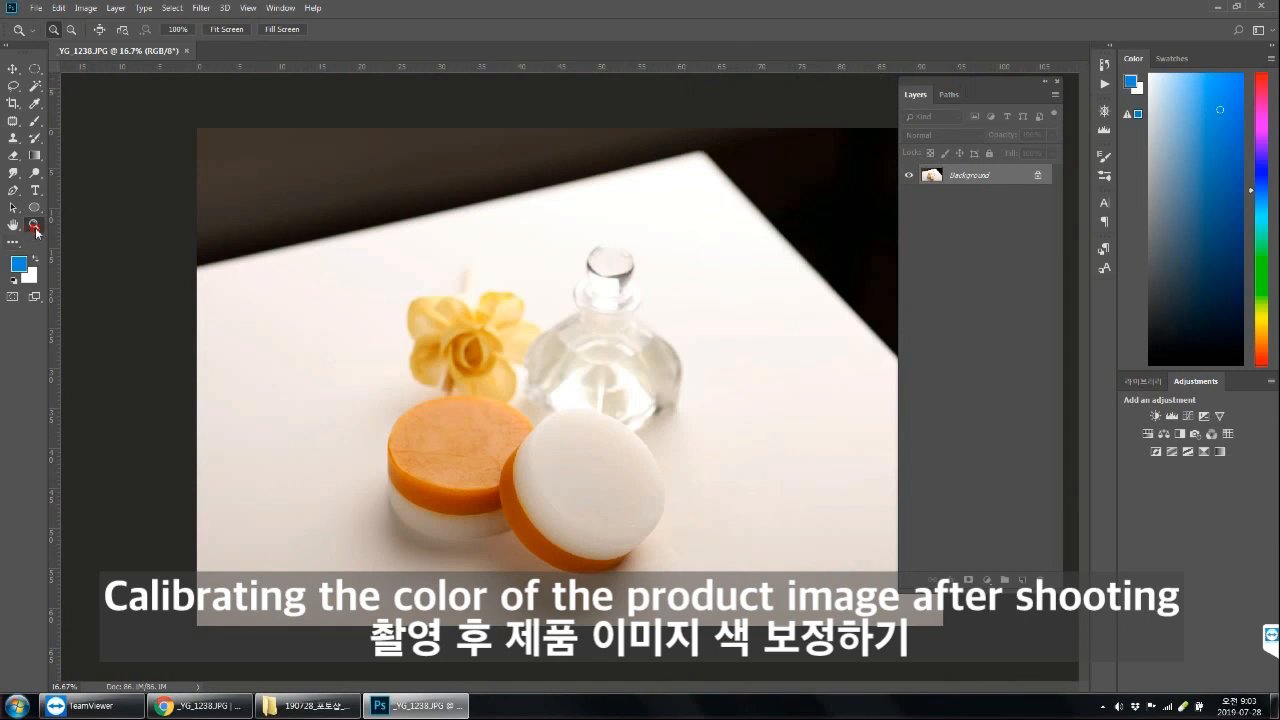
- Start a Pen tool path where the two soaps meet at the bottom and trace the orange-topped soap's lower edge
click(566, 470)
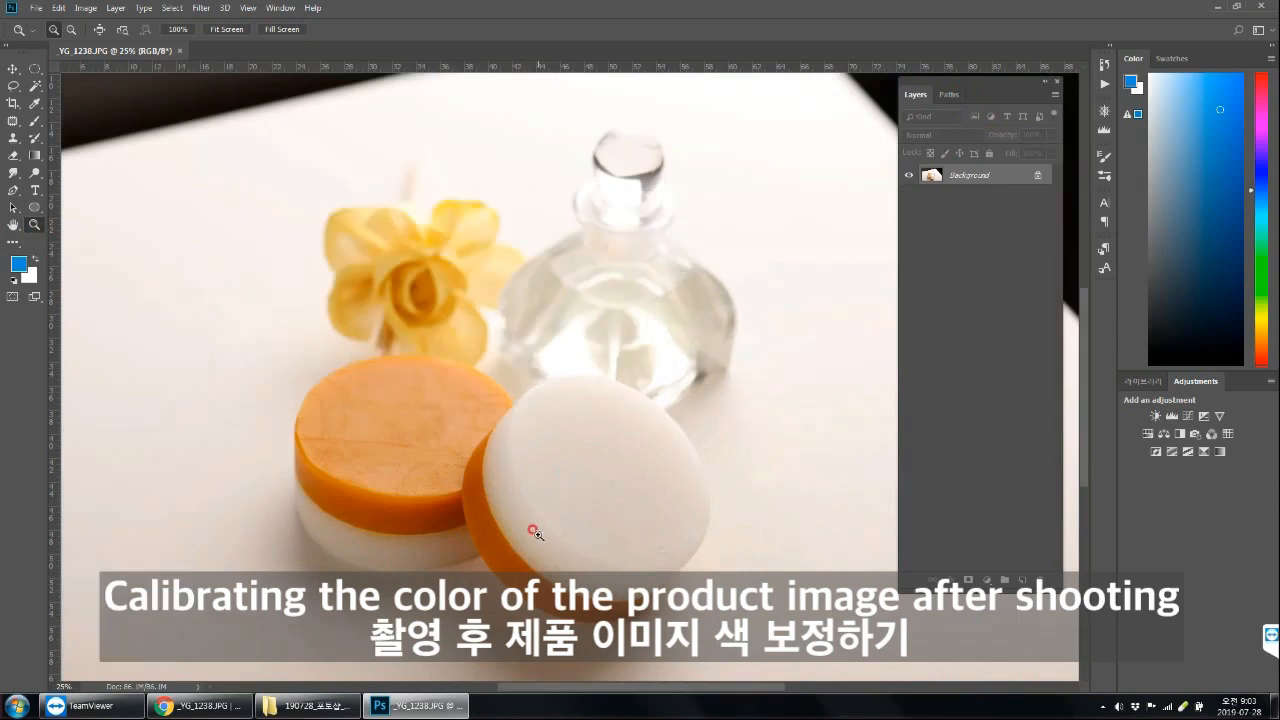
click(455, 468)
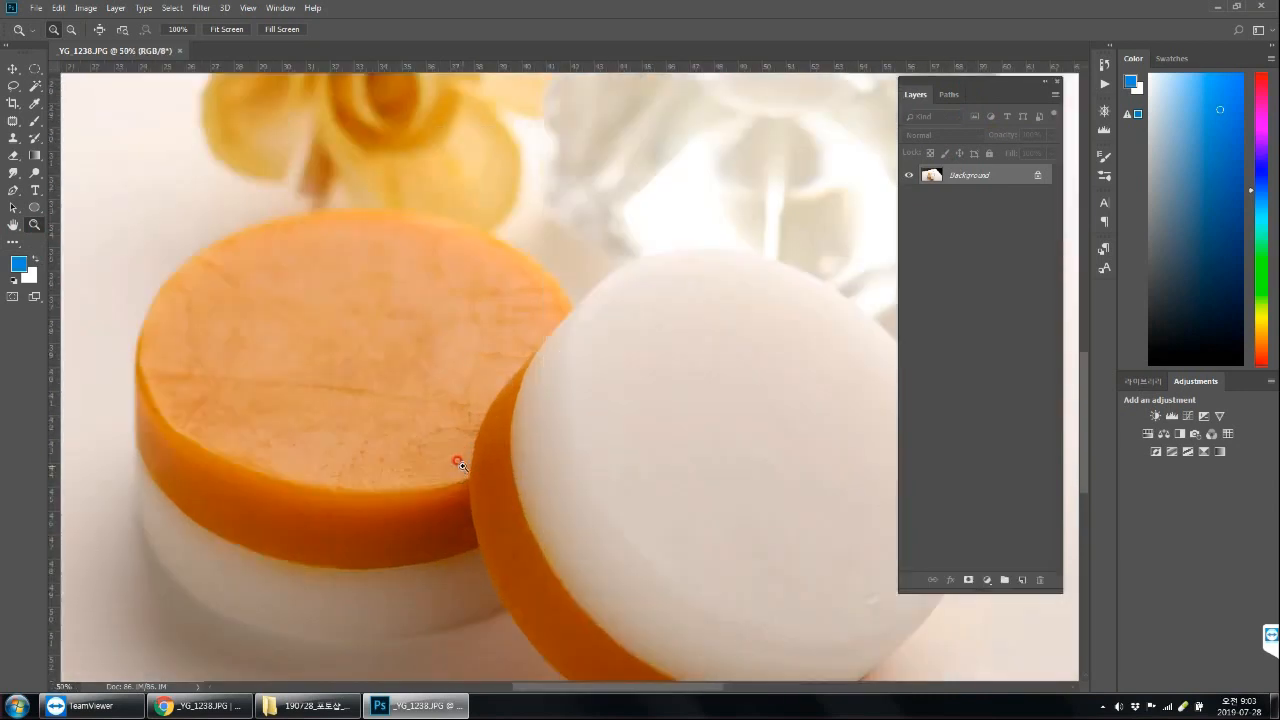
drag(468, 487, 655, 417)
click(508, 424)
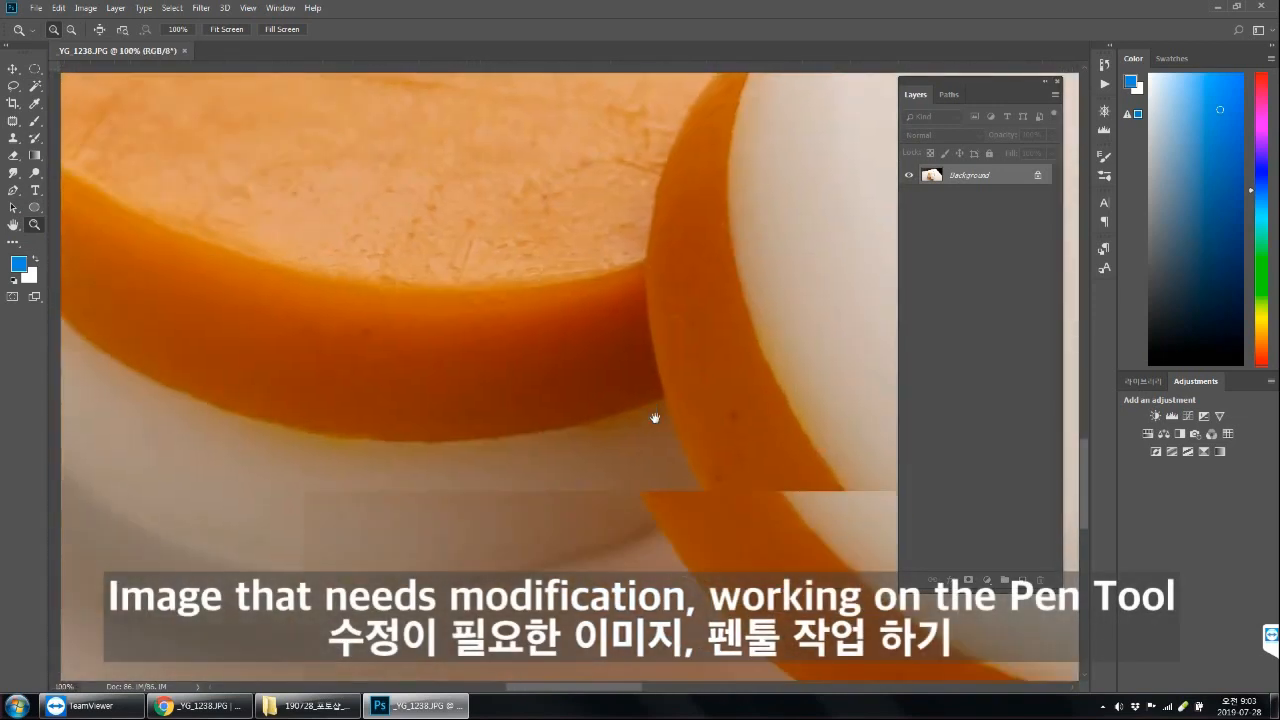
click(13, 190)
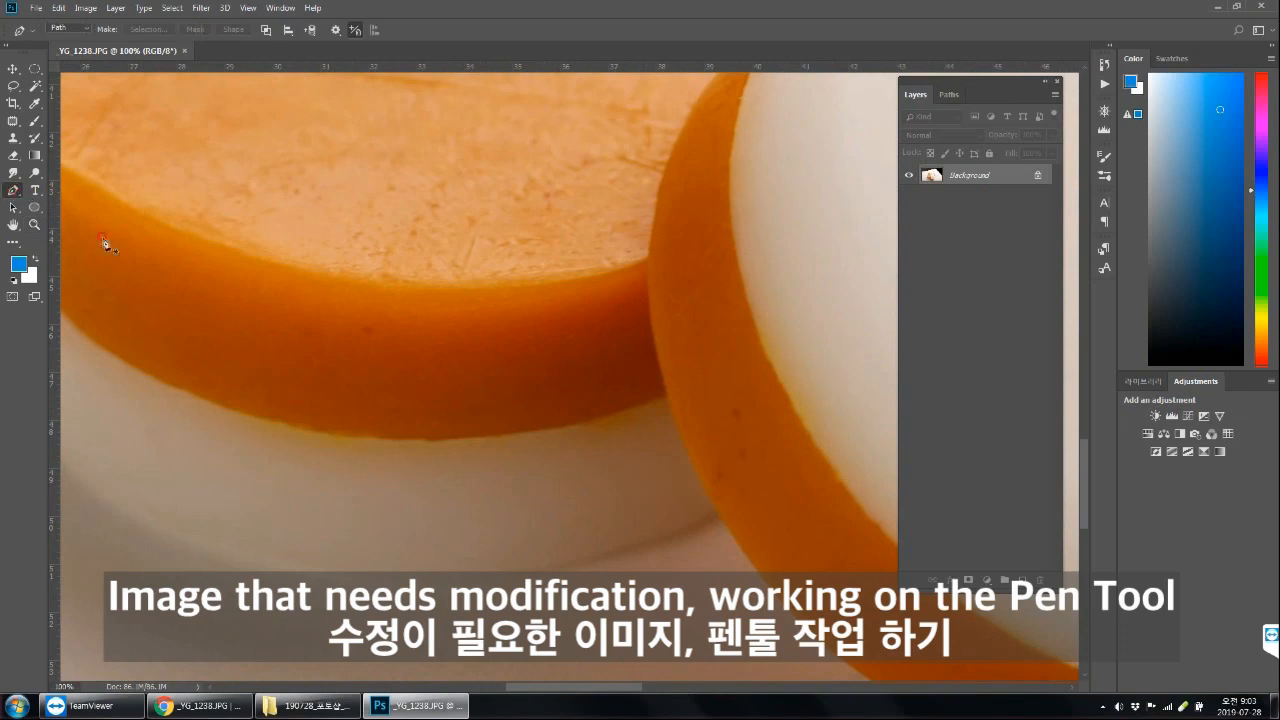
click(716, 511)
drag(389, 578, 215, 570)
drag(391, 497, 713, 517)
drag(414, 517, 300, 434)
alt+click(415, 513)
- Continue the path up the outer side of the orange-topped soap to its upper rim
drag(319, 382, 363, 415)
alt+click(319, 382)
alt+click(365, 440)
click(363, 219)
drag(388, 113, 446, 291)
alt+click(418, 360)
drag(586, 202, 588, 365)
alt+click(447, 429)
- Trace the orange soap's top rim down to the point where it meets the white-faced soap
drag(845, 391, 827, 343)
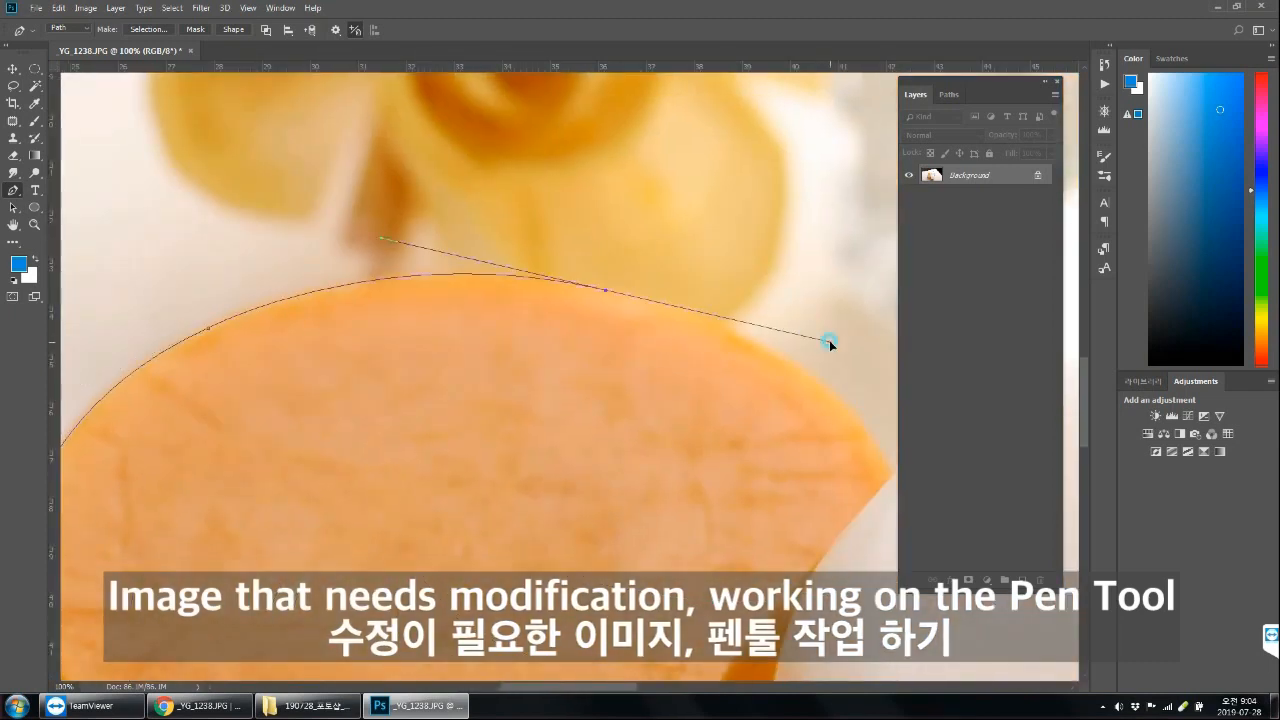
alt+click(598, 290)
drag(485, 251, 218, 144)
drag(602, 338, 674, 457)
alt+click(602, 338)
drag(620, 365, 625, 376)
alt+click(620, 365)
- Extend the path from the soaps' upper junction along the first part of the white soap's upper edge
key(z)
click(652, 344)
key(p)
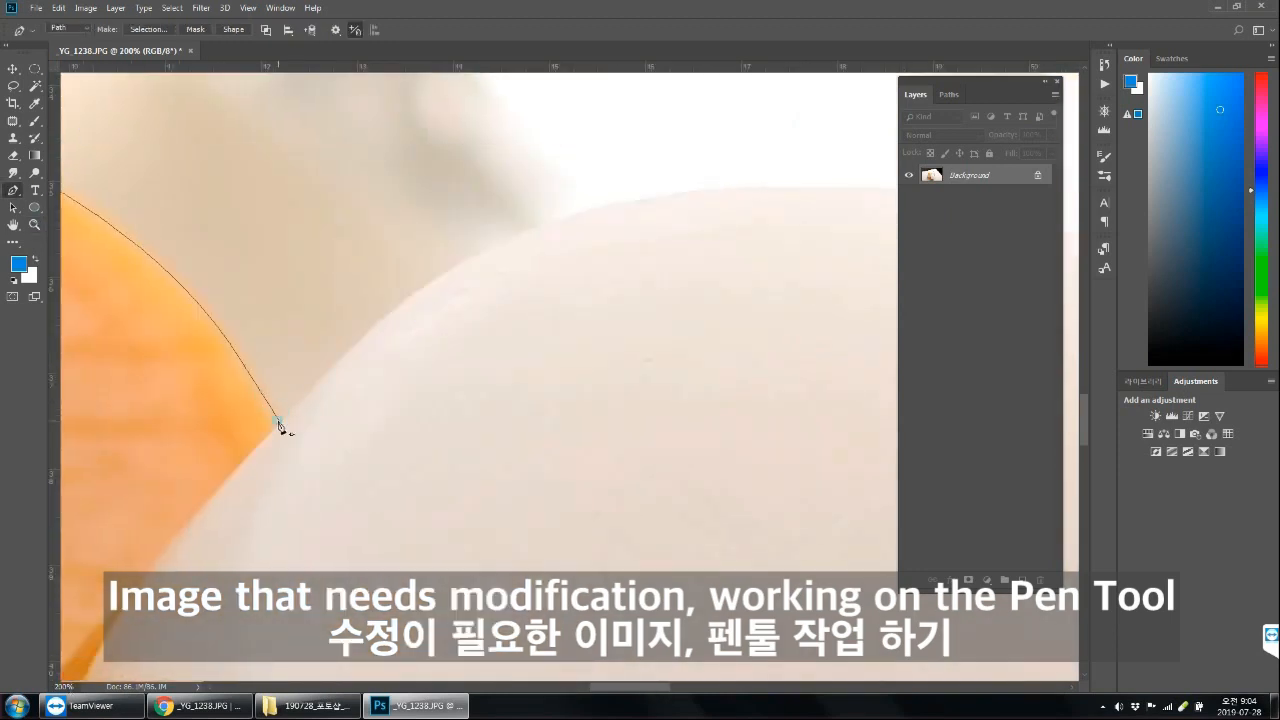
drag(421, 287, 490, 230)
alt+click(421, 287)
drag(520, 291, 255, 409)
drag(251, 353, 298, 335)
alt+click(251, 353)
- Continue the path over the top of the white soap and down to its upper-right shoulder
drag(446, 307, 285, 237)
alt+click(446, 307)
drag(537, 280, 434, 232)
alt+click(537, 280)
drag(627, 326, 393, 219)
alt+click(627, 326)
drag(620, 403, 700, 487)
alt+click(620, 403)
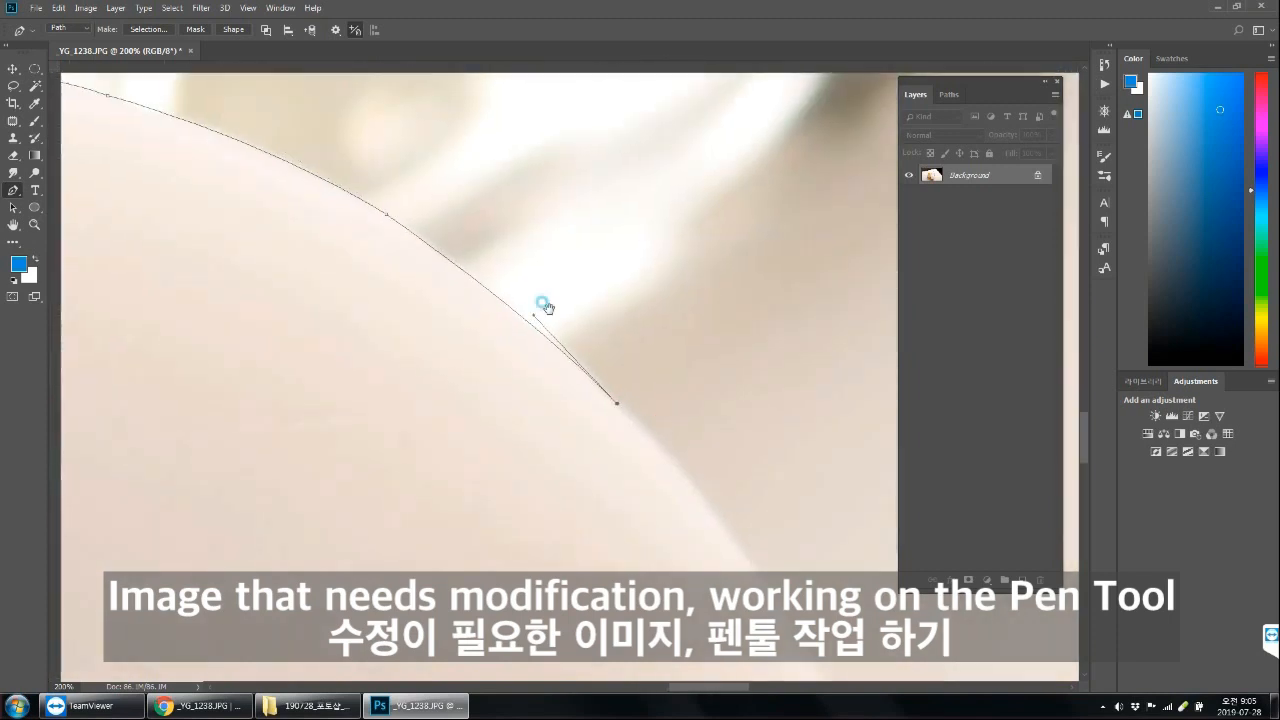
- Trace the path down the white soap's right side with curved anchor points that follow its outline
drag(546, 306, 357, 73)
drag(610, 400, 553, 198)
alt+click(610, 401)
drag(664, 456, 701, 602)
alt+click(664, 460)
drag(666, 466, 638, 196)
drag(662, 506, 709, 181)
alt+click(662, 508)
drag(656, 345, 819, 134)
alt+click(656, 348)
- Redo the misplaced anchor and carry the path around the white soap's lower-right edge onto the orange rim
click(640, 369)
key(ctrl+z)
drag(591, 417, 655, 315)
alt+click(591, 417)
click(435, 557)
drag(534, 423, 470, 478)
drag(389, 514, 757, 477)
alt+click(389, 514)
drag(554, 523, 414, 532)
alt+click(554, 523)
- Trace the orange rim's bottom edge back to the starting anchor and close the path around both soaps
drag(489, 498, 782, 511)
drag(343, 407, 141, 263)
alt+click(343, 407)
drag(408, 364, 639, 446)
drag(575, 489, 680, 543)
drag(680, 543, 523, 417)
drag(725, 561, 702, 501)
drag(178, 194, 298, 235)
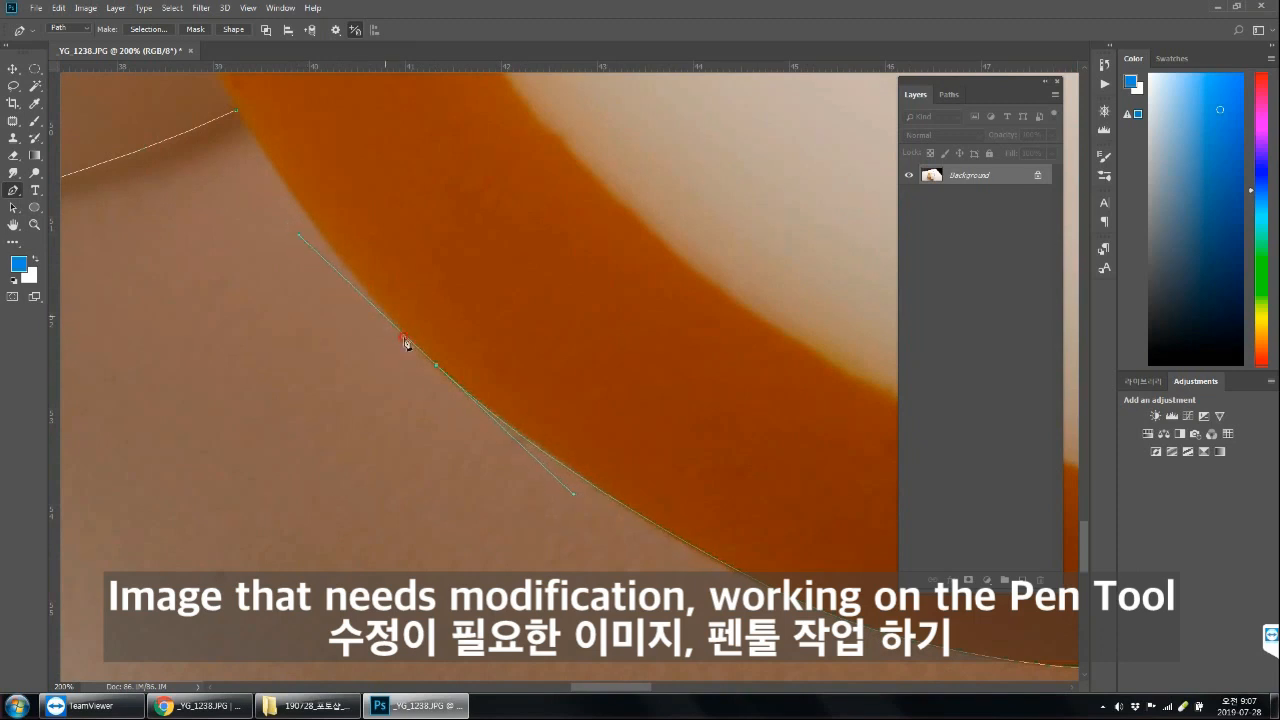
alt+click(436, 366)
drag(506, 403, 600, 490)
drag(401, 297, 350, 193)
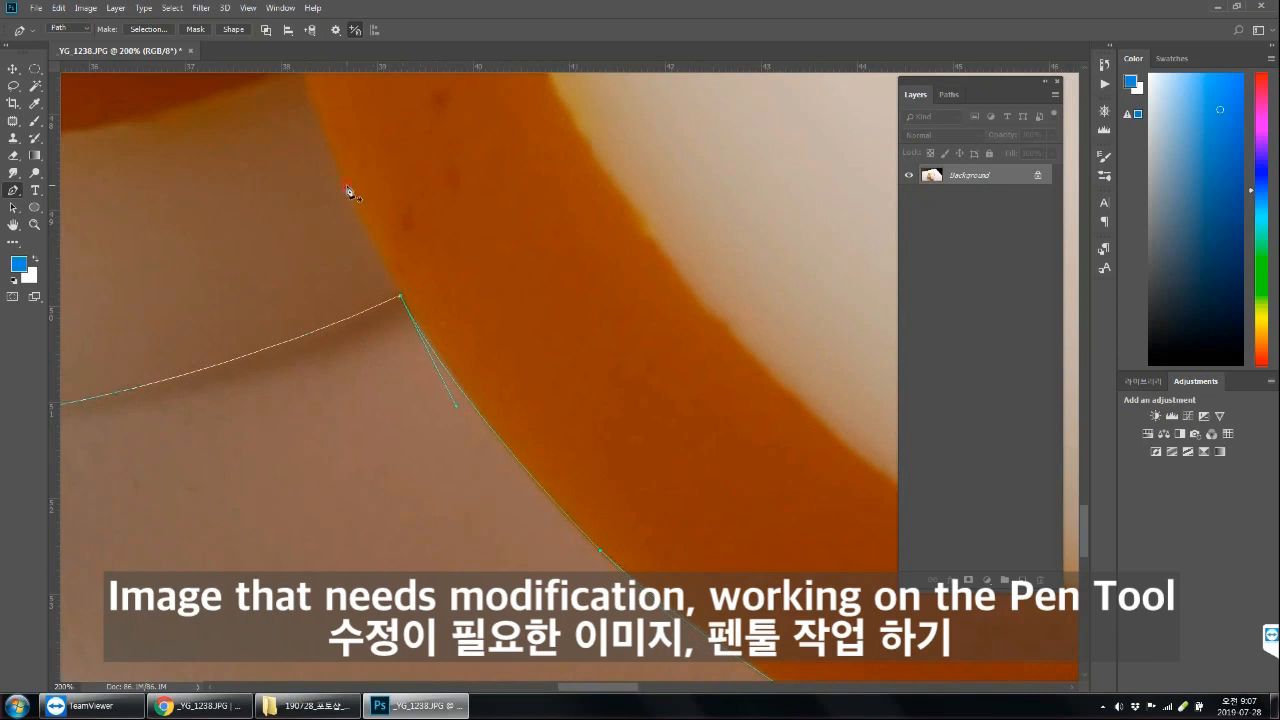
key(ctrl+0)
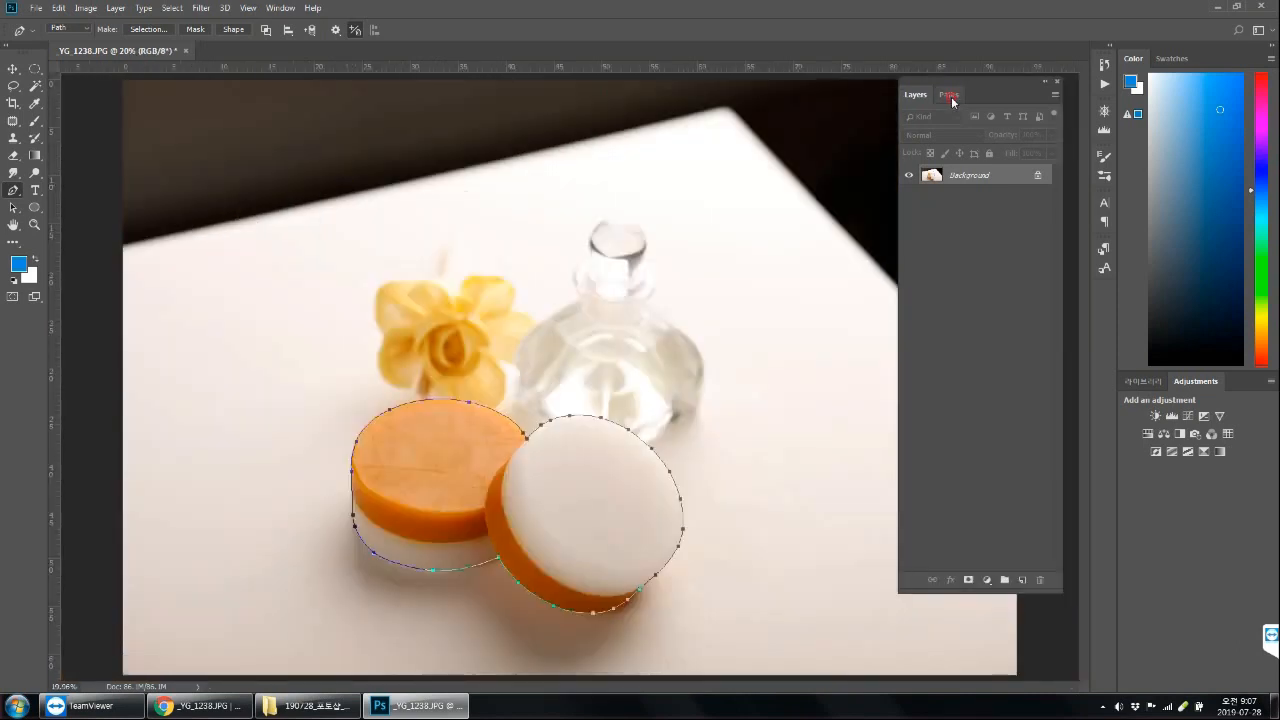
- Save the work path as Path 1 and load it as a selection
click(950, 97)
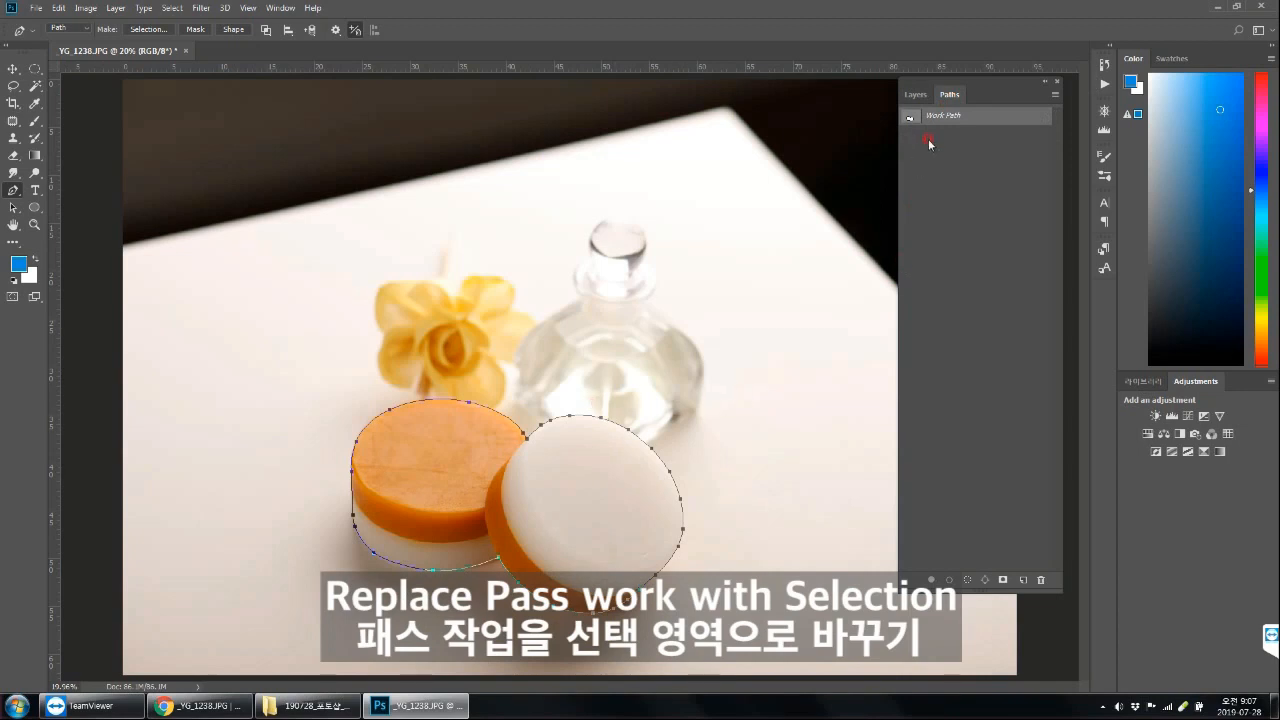
double_click(997, 122)
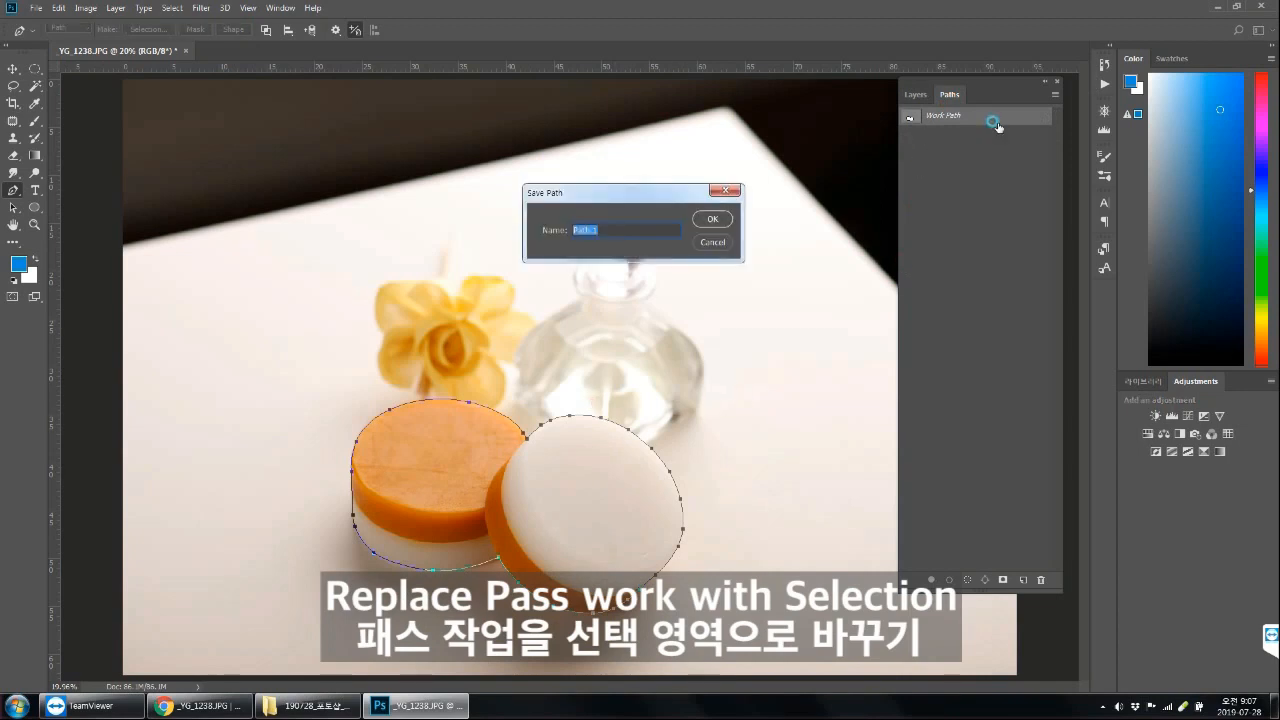
click(710, 220)
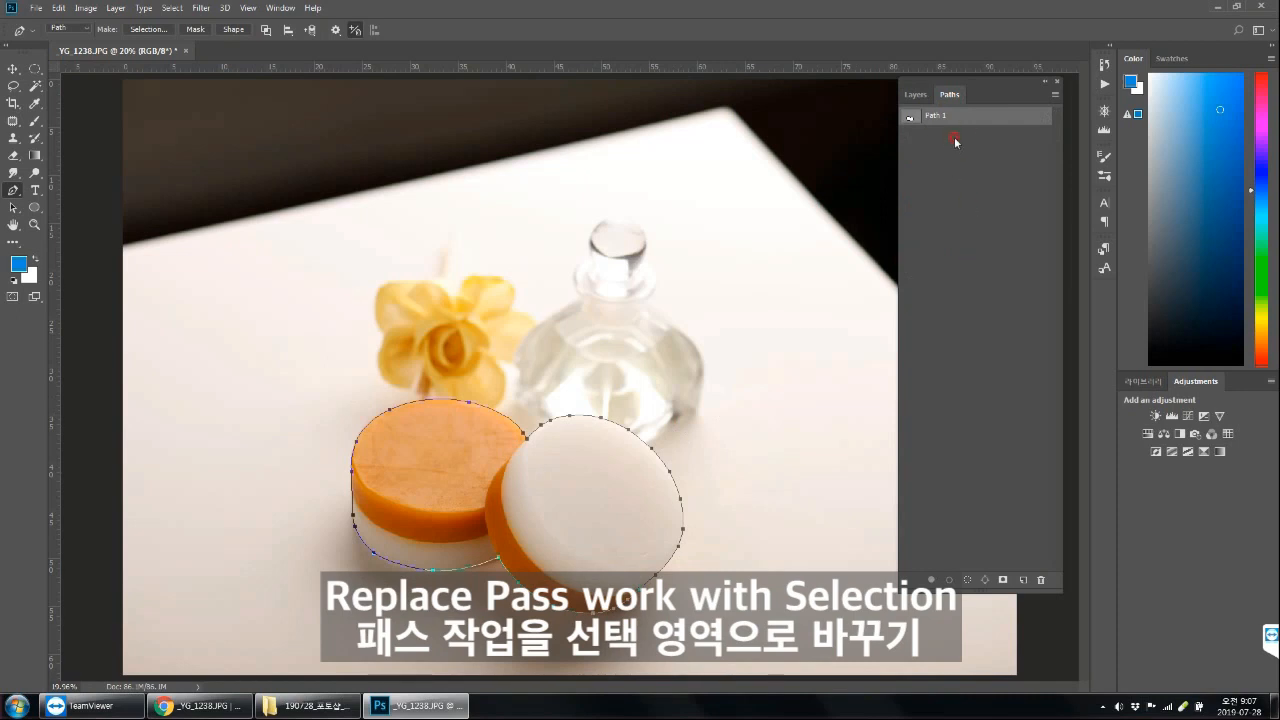
click(967, 581)
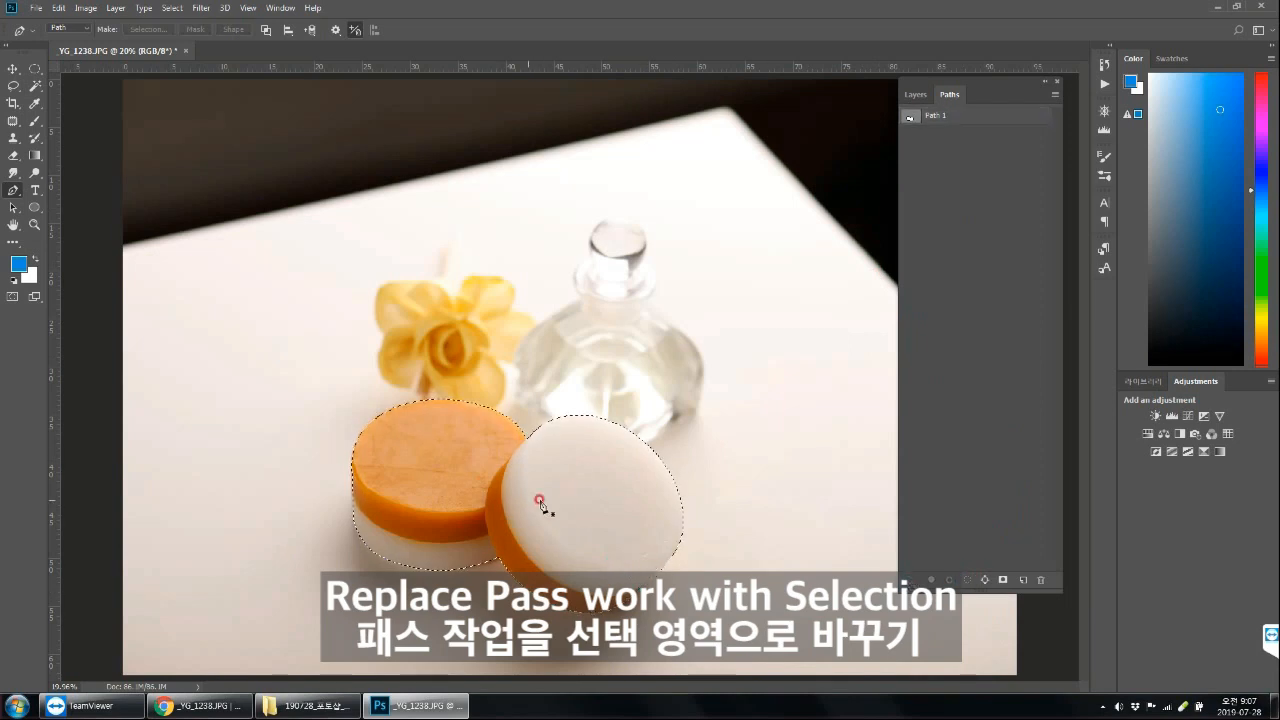
- Copy the selected soaps from the Background layer to a new layer
click(915, 94)
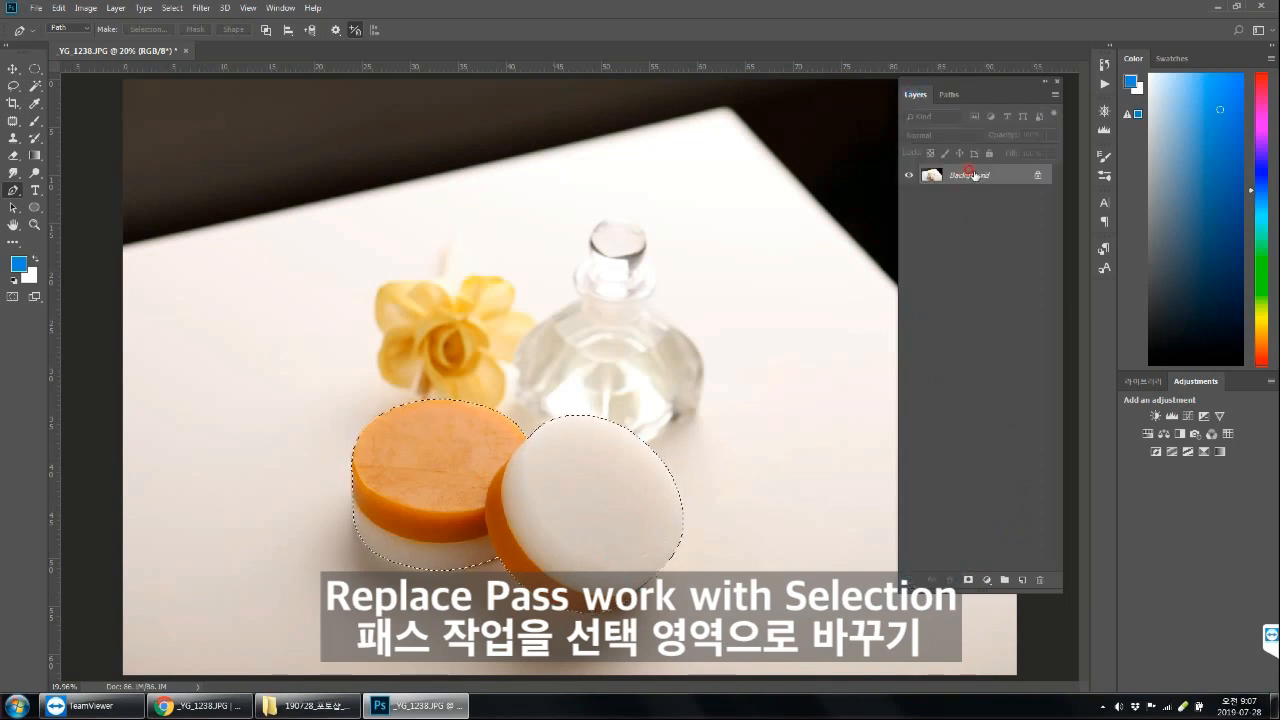
click(88, 8)
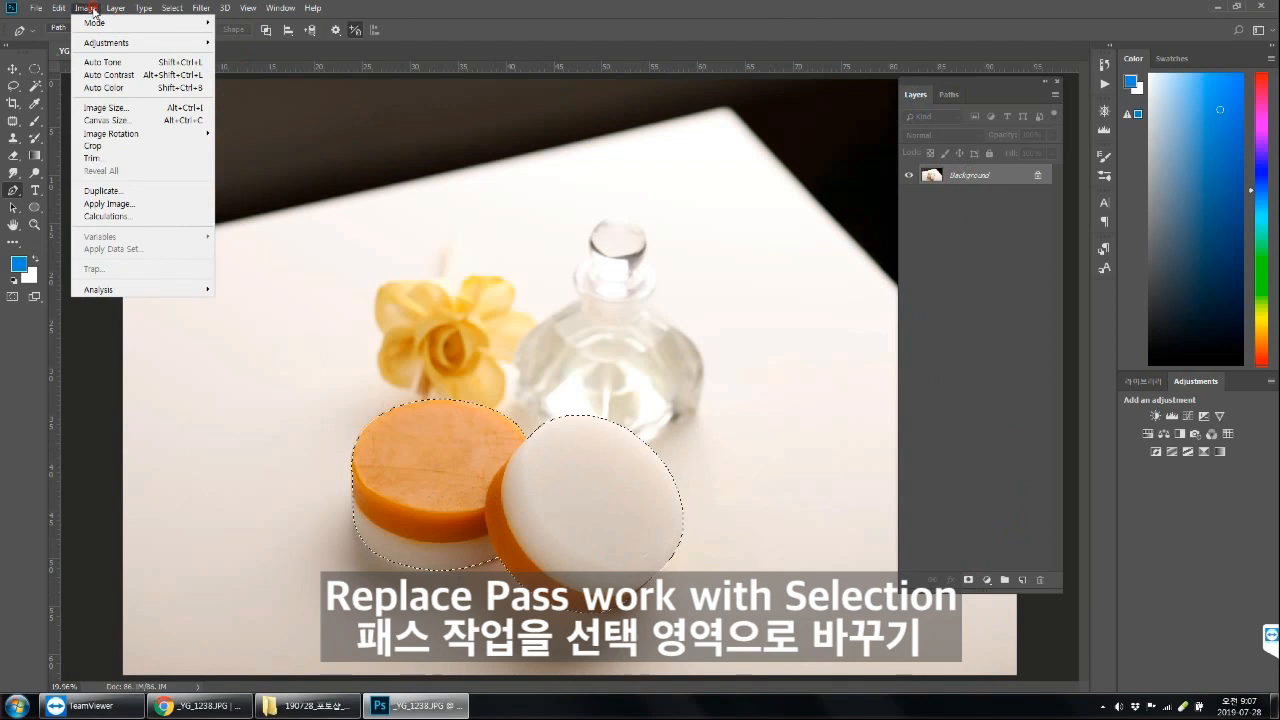
mouse_move(58, 8)
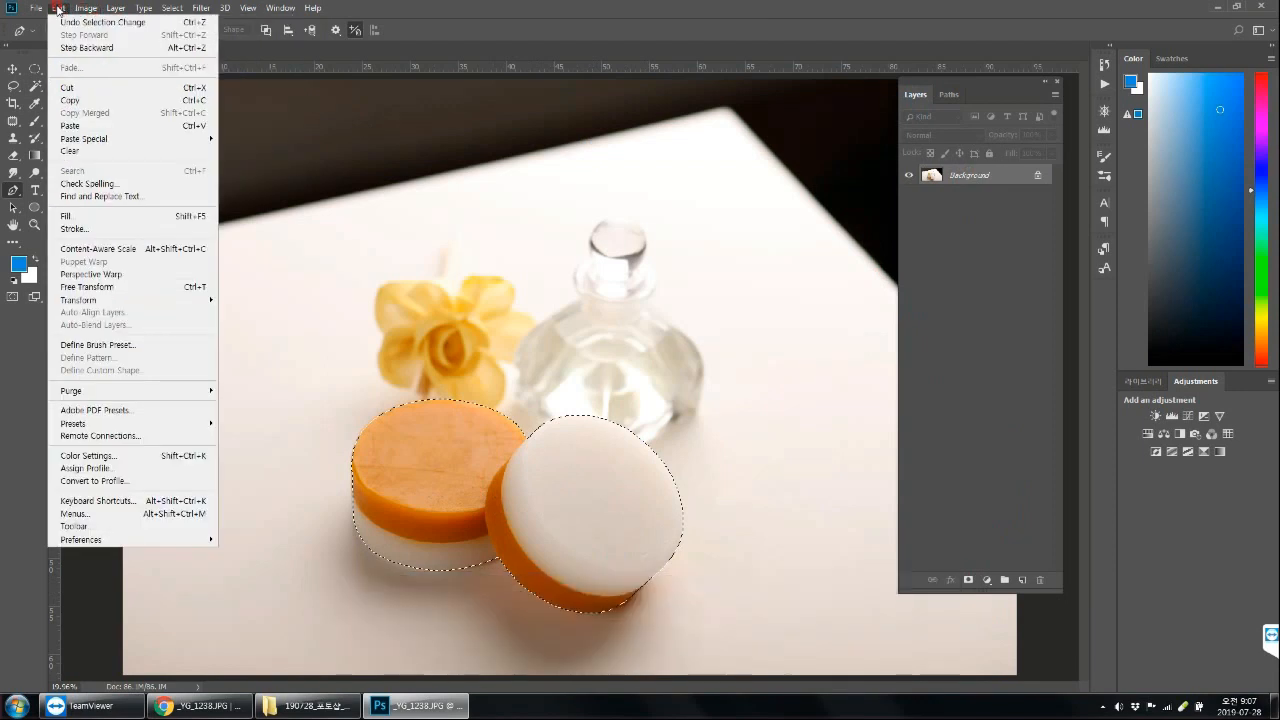
mouse_move(116, 8)
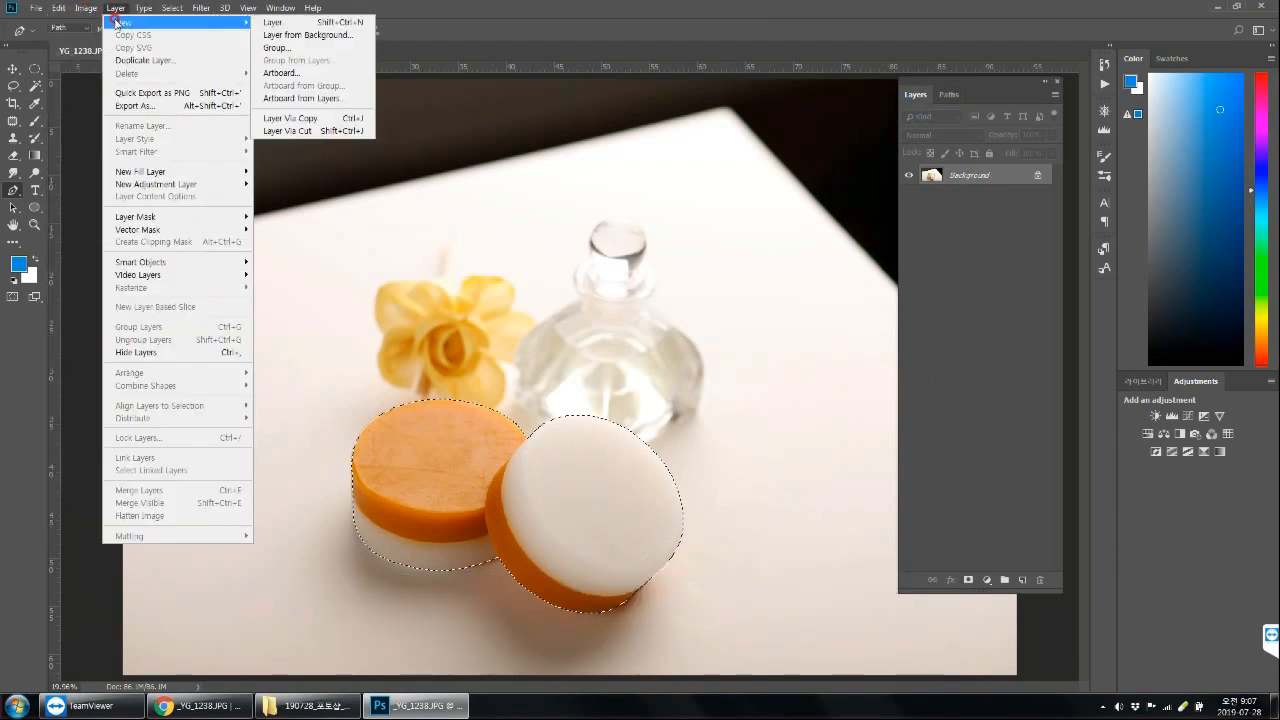
click(308, 119)
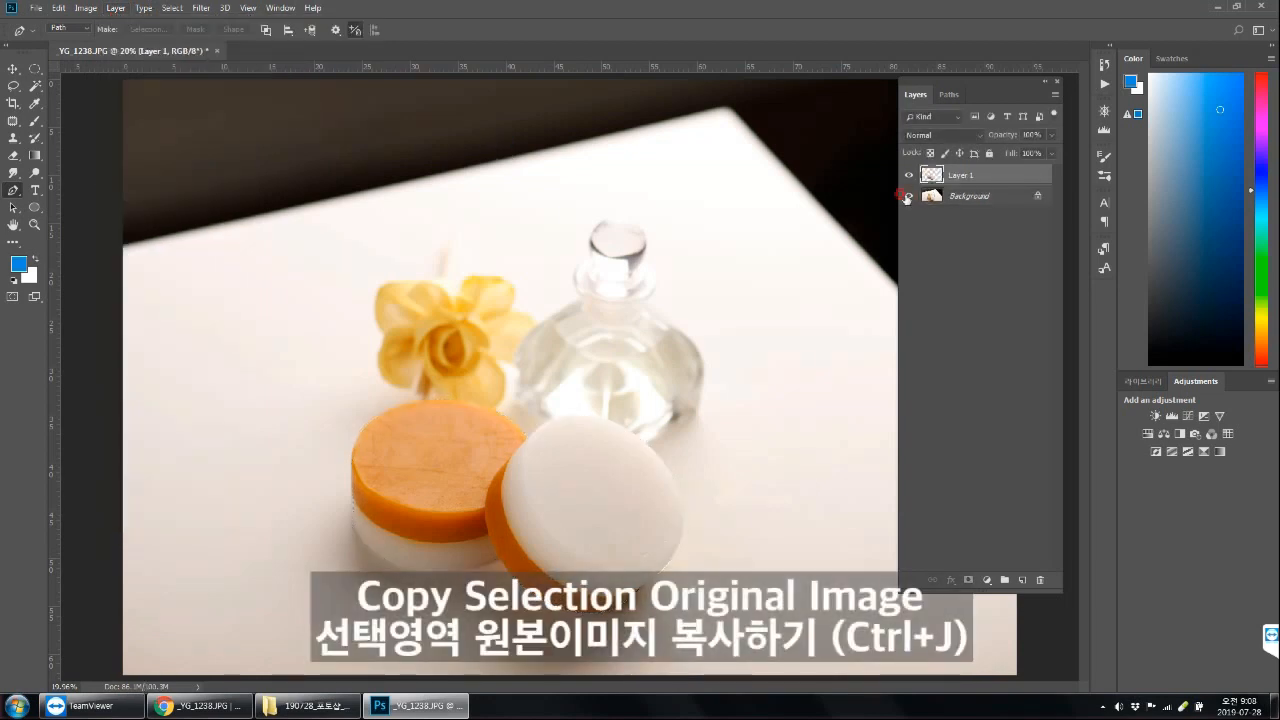
- Toggle the Background layer's visibility to check the soap cutout, leaving the Background hidden
click(908, 196)
click(908, 196)
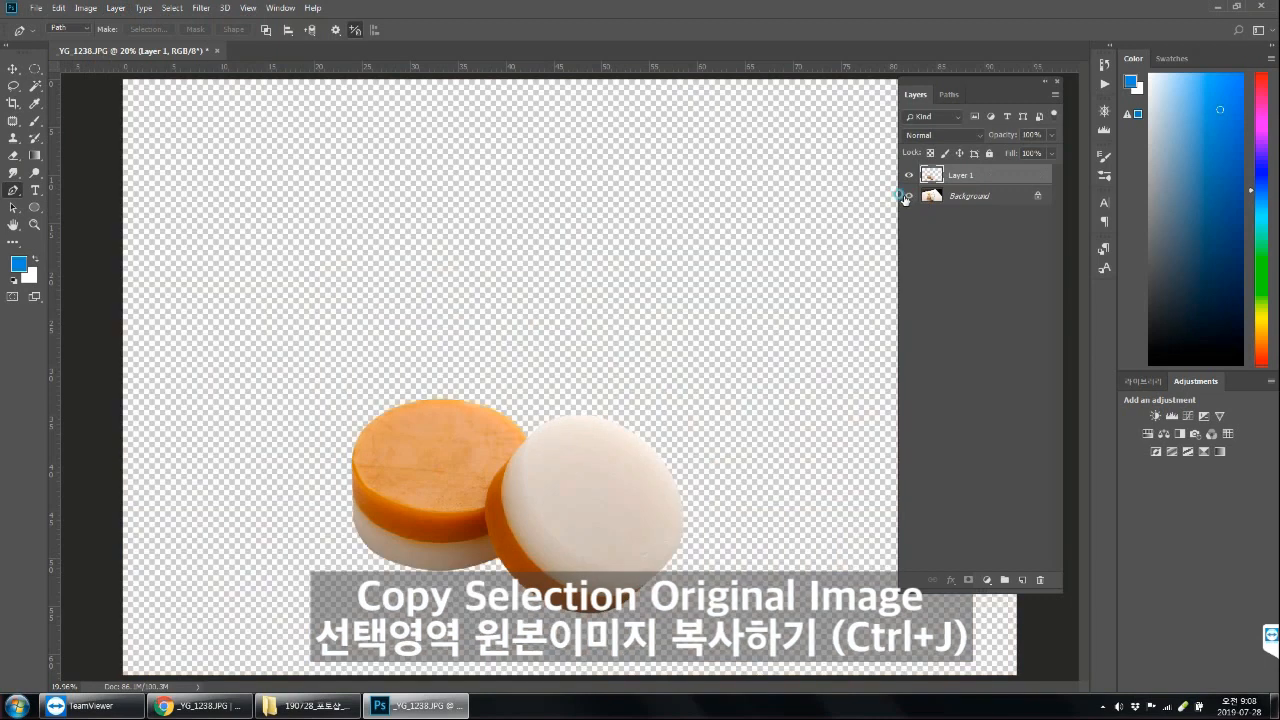
click(908, 196)
click(908, 196)
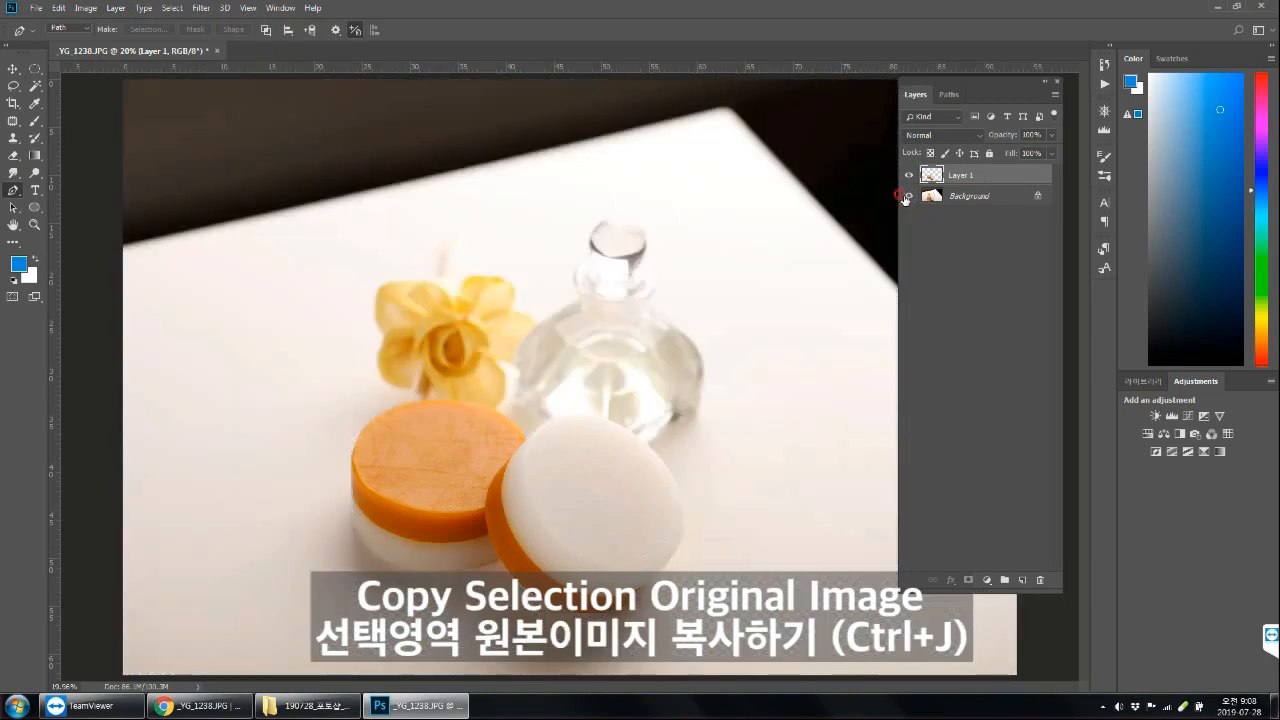
click(908, 196)
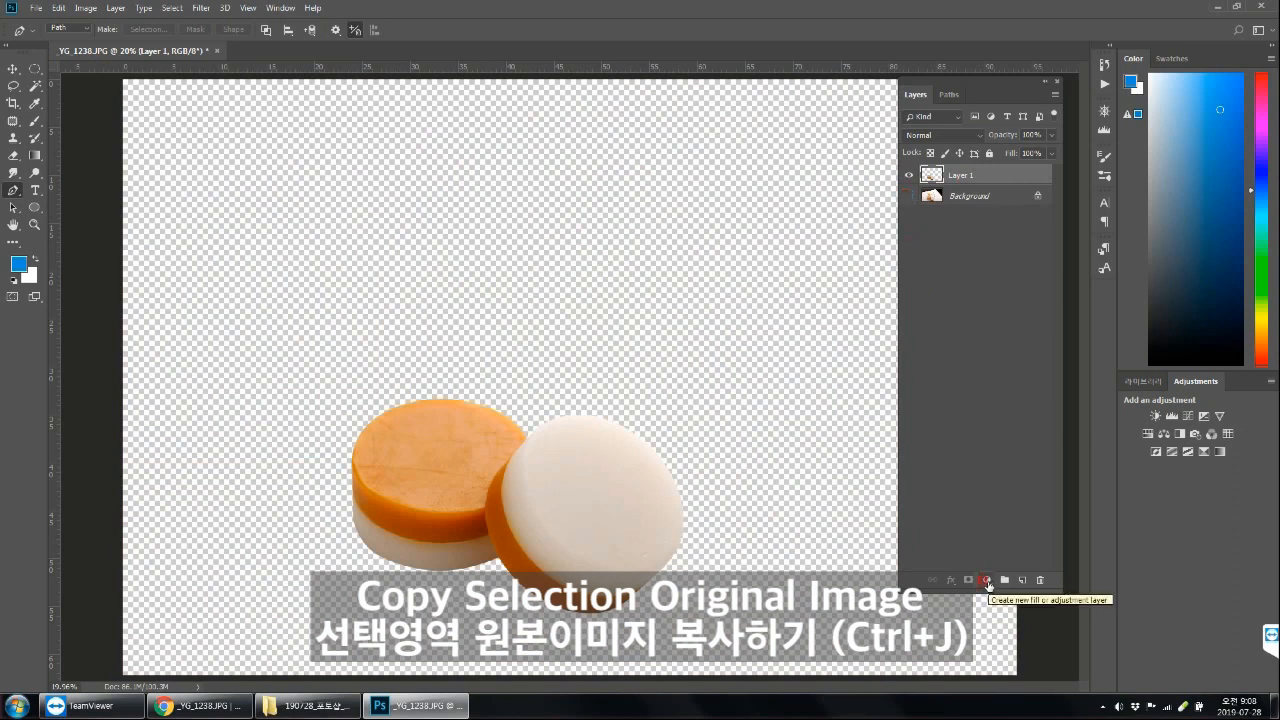
- Add a Hue/Saturation adjustment layer above Layer 1 with Hue +8 and Saturation +21
click(986, 581)
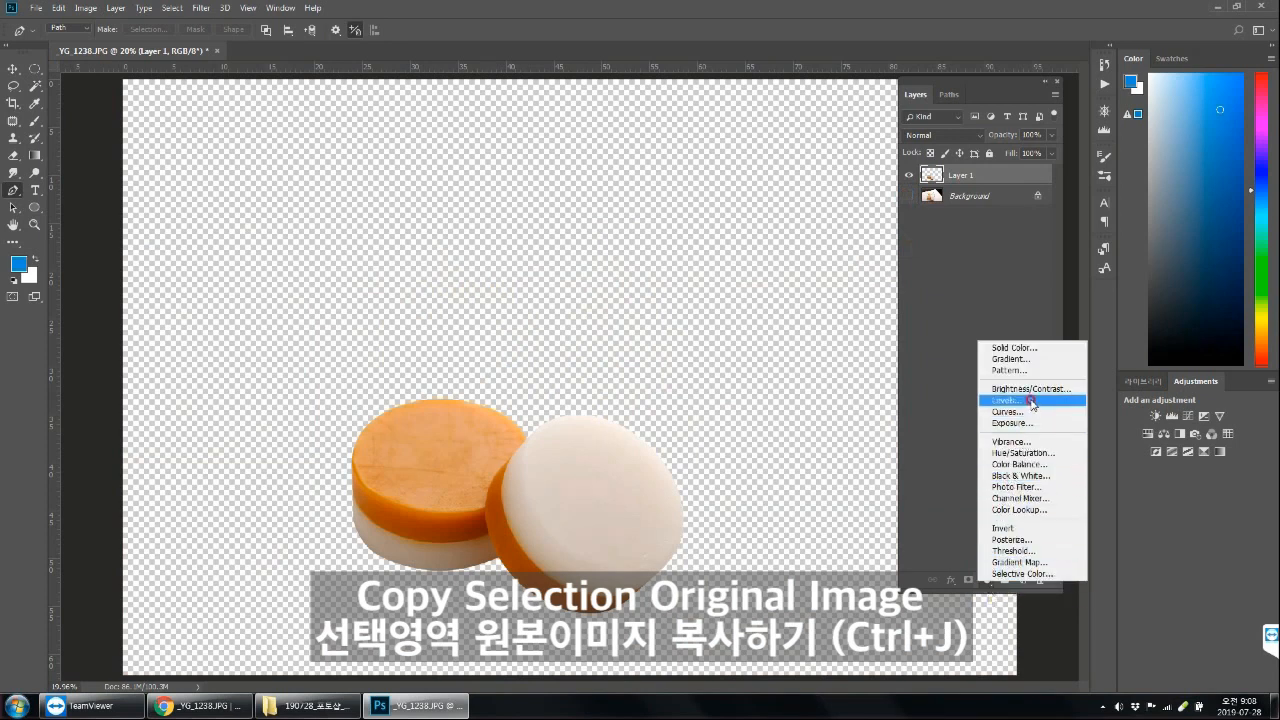
click(1016, 453)
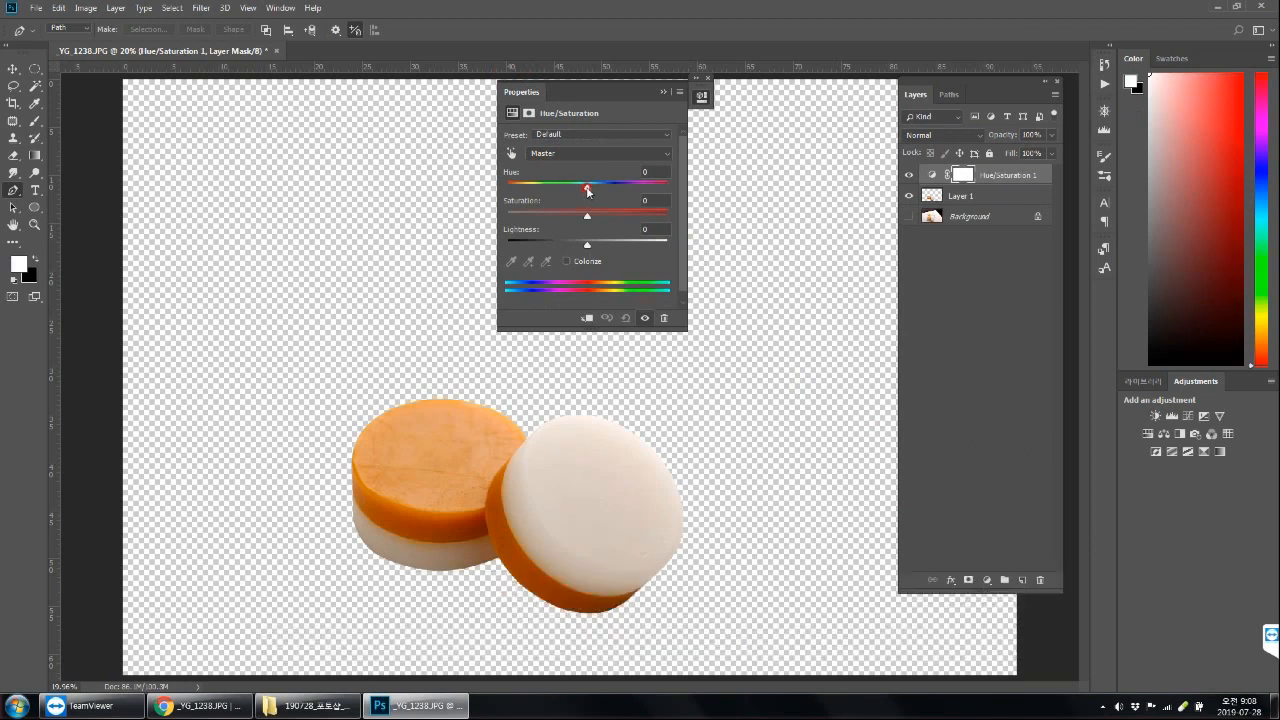
mouse_move(587, 190)
mouse_down()
mouse_move(512, 188)
mouse_move(596, 191)
mouse_up()
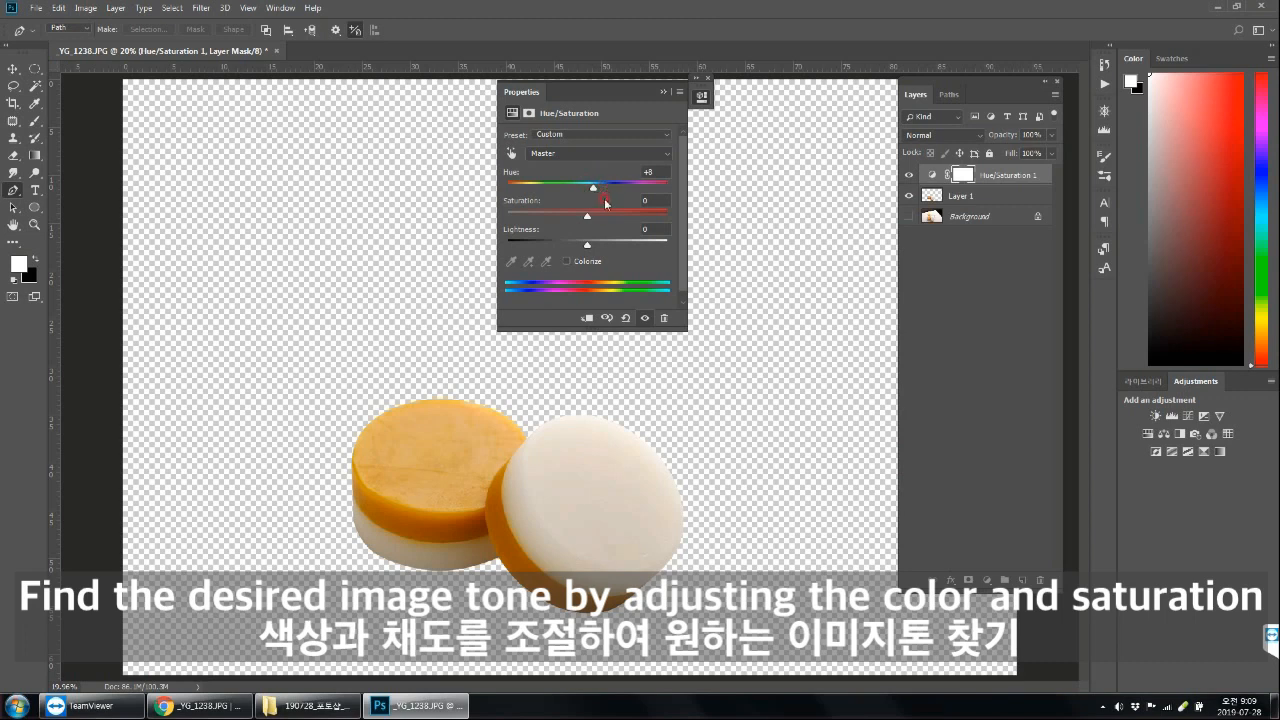
drag(588, 216, 604, 219)
- Show the Background layer again and toggle Layer 1's visibility to see what the adjustment affects
click(908, 215)
click(908, 197)
click(908, 198)
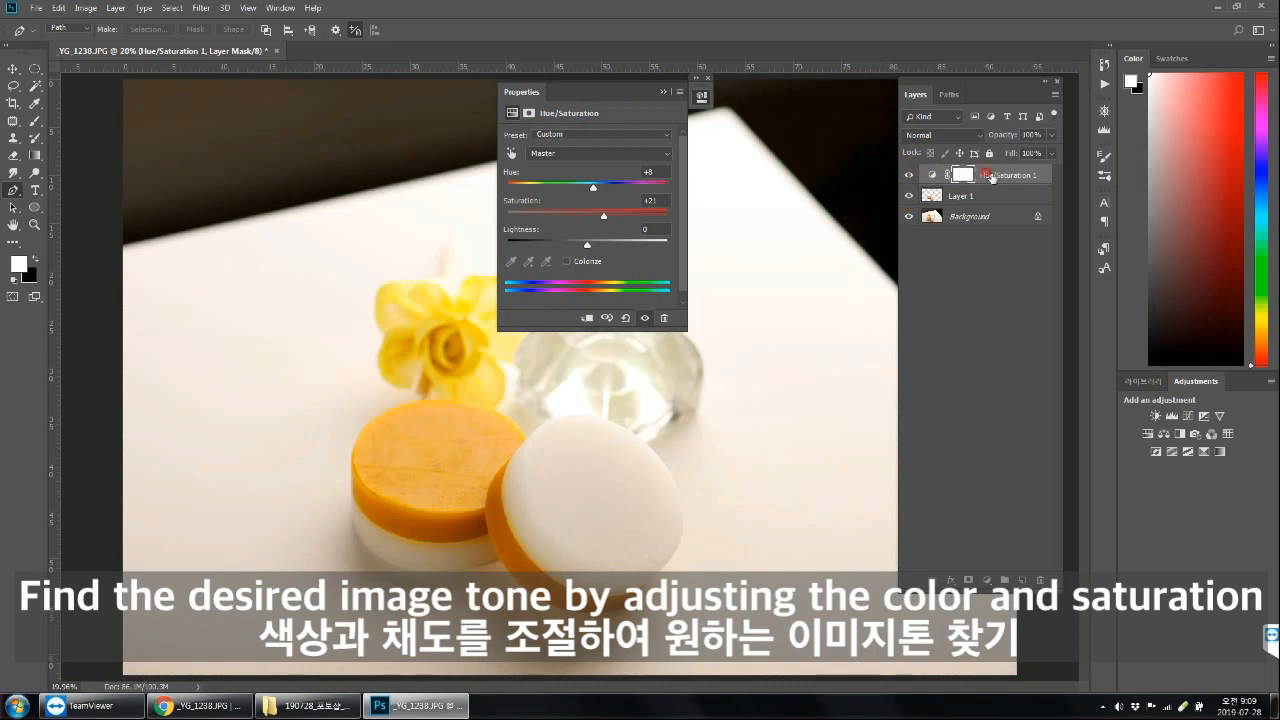
click(987, 581)
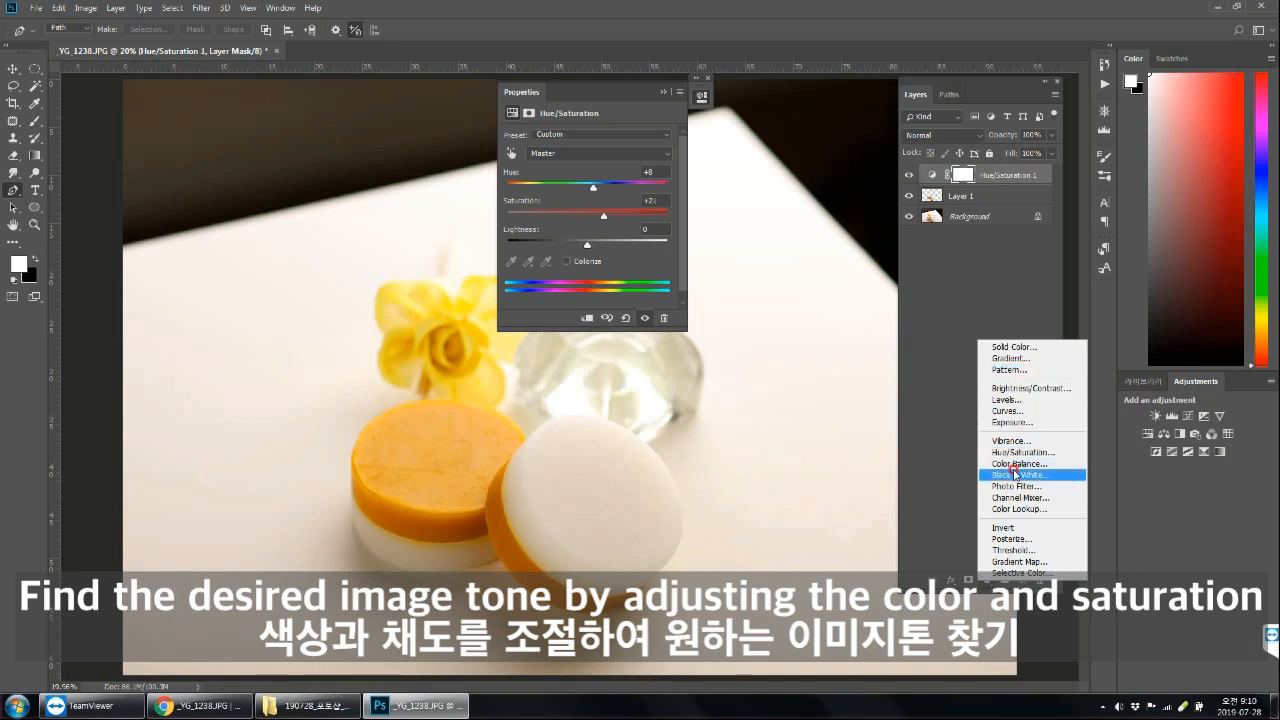
click(978, 305)
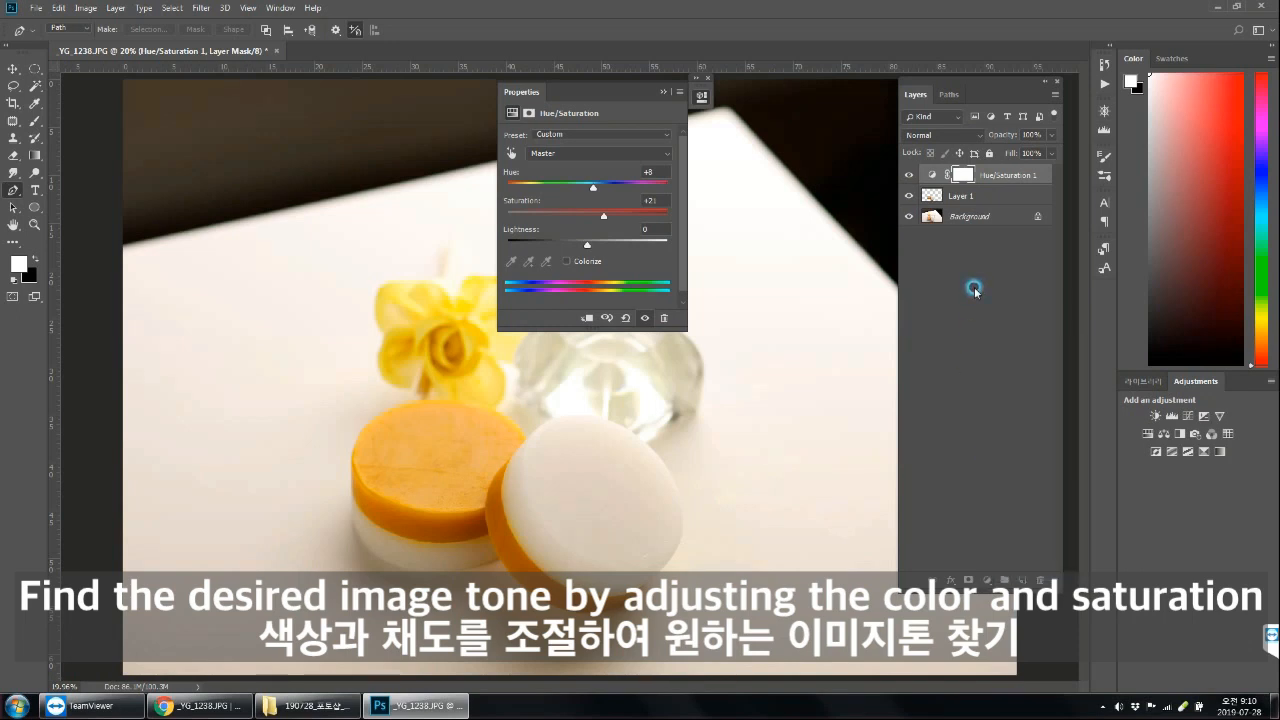
- Compare the image with and without the Hue/Saturation adjustment, and clip that adjustment layer to Layer 1
click(909, 176)
click(909, 176)
click(909, 176)
click(909, 176)
click(909, 176)
alt+click(1006, 186)
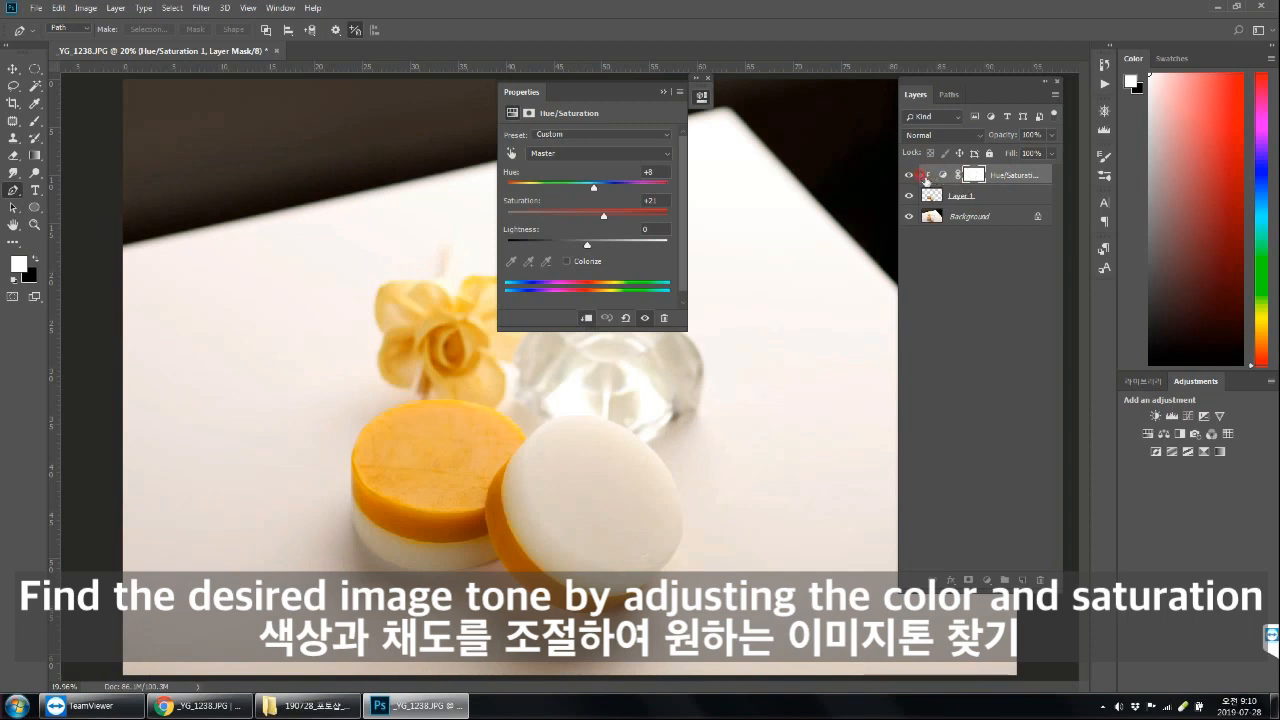
- Toggle Layer 1's visibility to check the clipped colour correction against the original photo
click(910, 197)
click(910, 197)
click(910, 197)
click(910, 197)
click(910, 197)
click(910, 197)
- Try strongly lowered and raised Saturation values on the clipped Hue/Saturation adjustment
click(937, 173)
drag(574, 88, 774, 124)
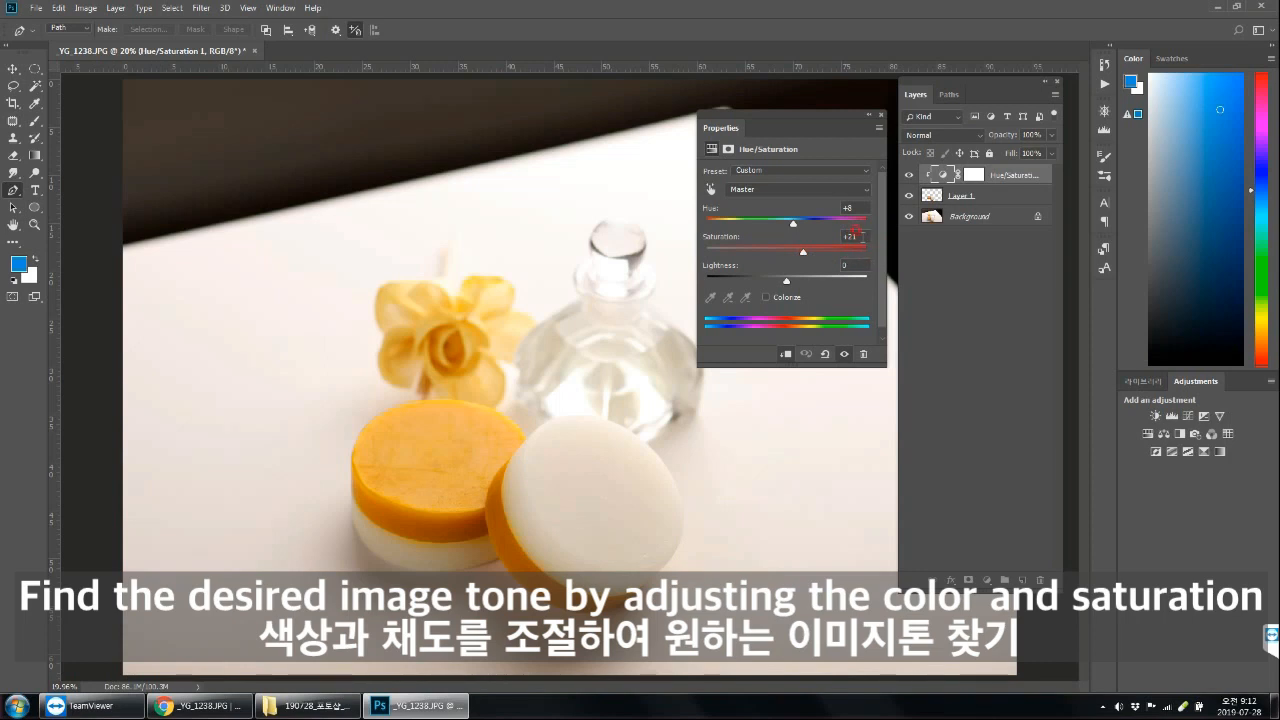
drag(802, 256, 706, 248)
drag(817, 256, 876, 254)
drag(848, 251, 714, 251)
- Show and hide Layer 1 repeatedly to compare the corrected soap colours with the original ones
click(912, 196)
click(908, 196)
click(908, 196)
click(908, 196)
click(908, 196)
click(908, 196)
click(908, 196)
click(908, 196)
click(908, 196)
click(908, 196)
- Examine the upper edge of the orange soap at close range to check the cut-out boundary after the colour correction
click(34, 225)
click(450, 422)
click(451, 405)
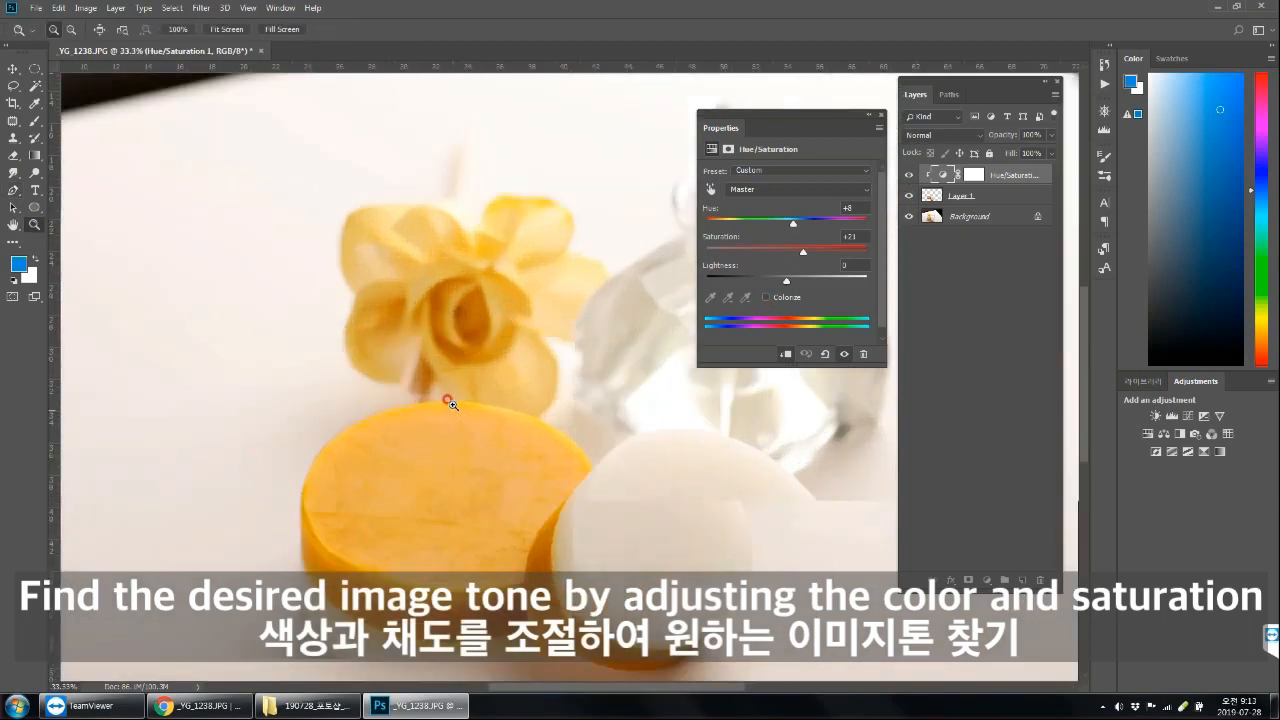
click(450, 403)
click(452, 404)
click(452, 392)
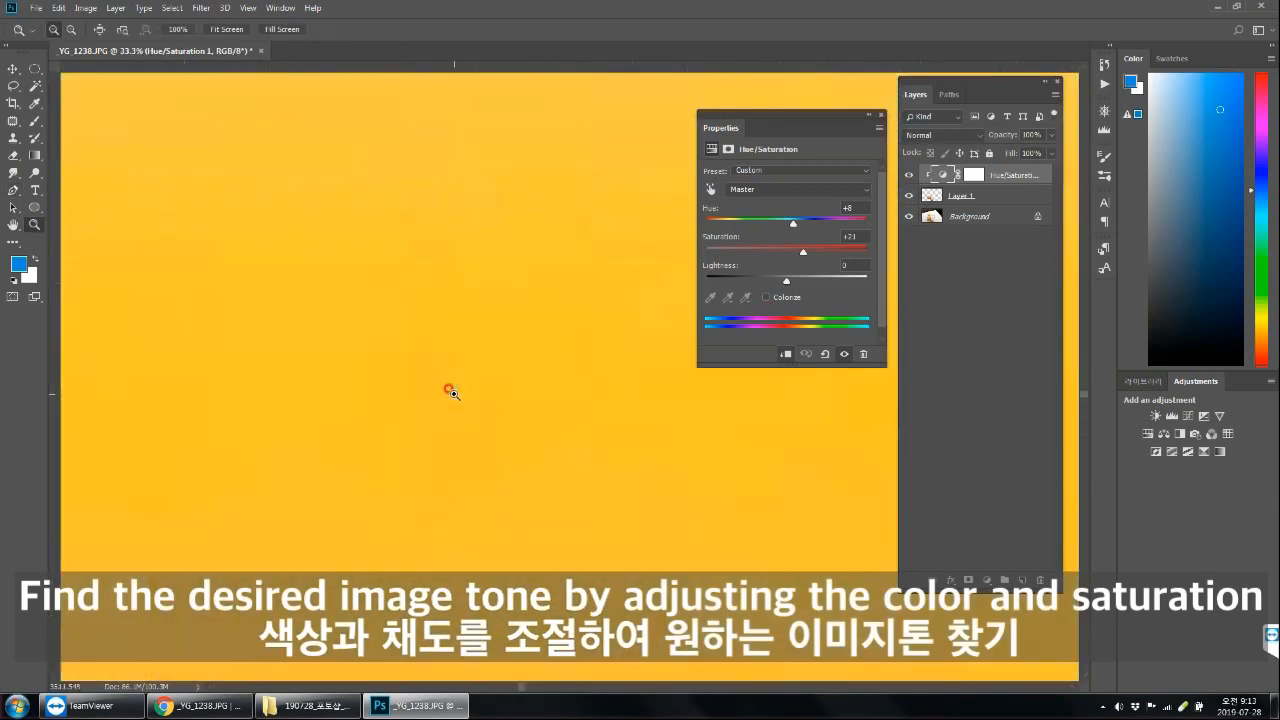
drag(484, 298, 537, 541)
alt+click(492, 264)
alt+click(492, 264)
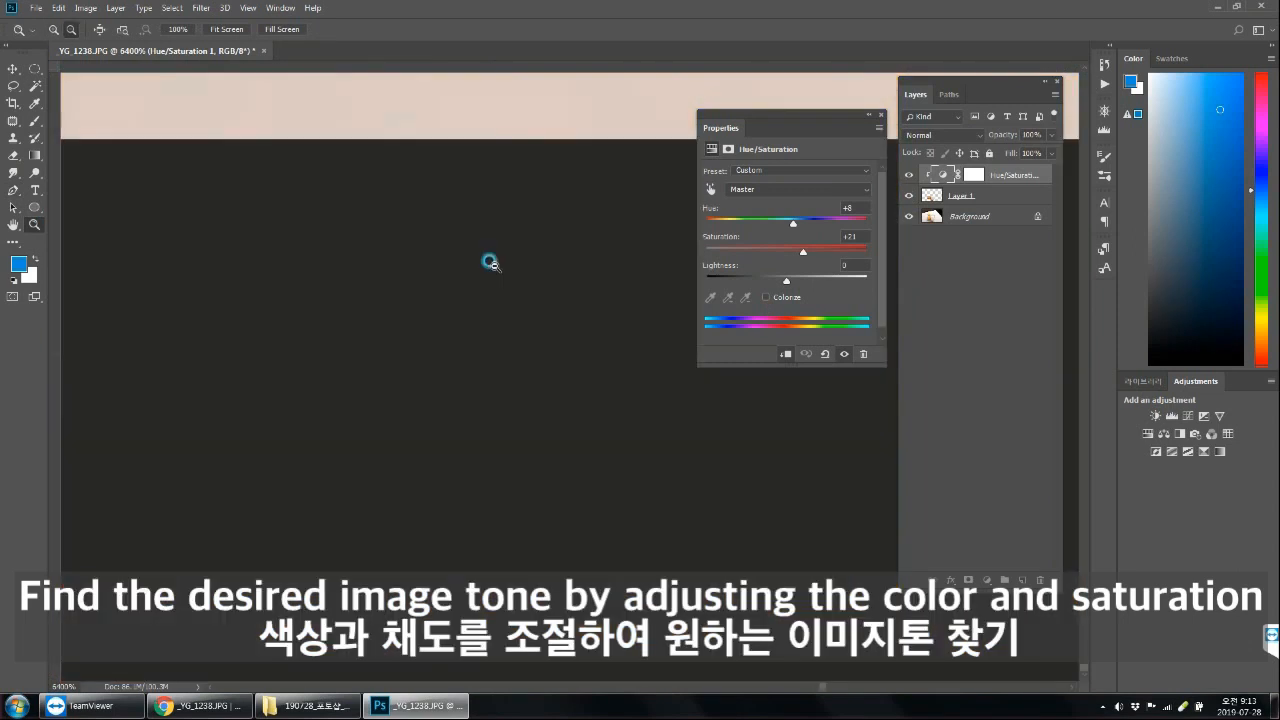
alt+click(493, 264)
alt+click(493, 265)
alt+click(493, 265)
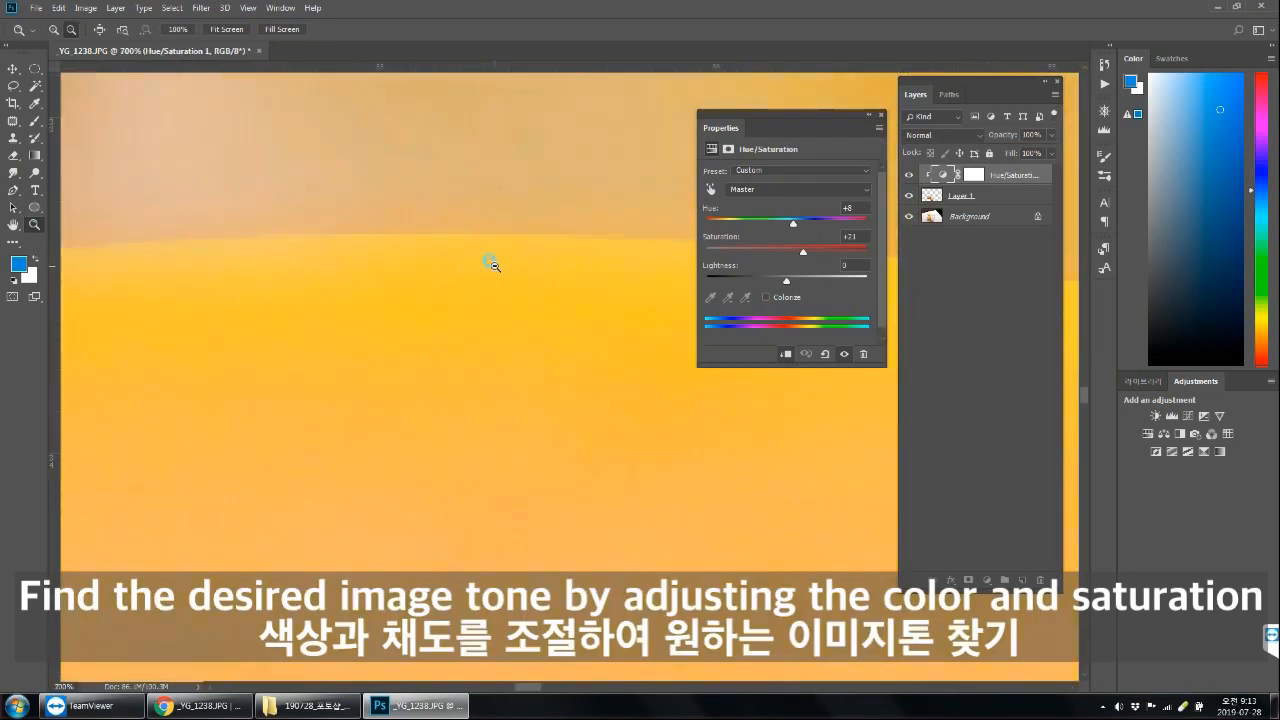
alt+click(493, 265)
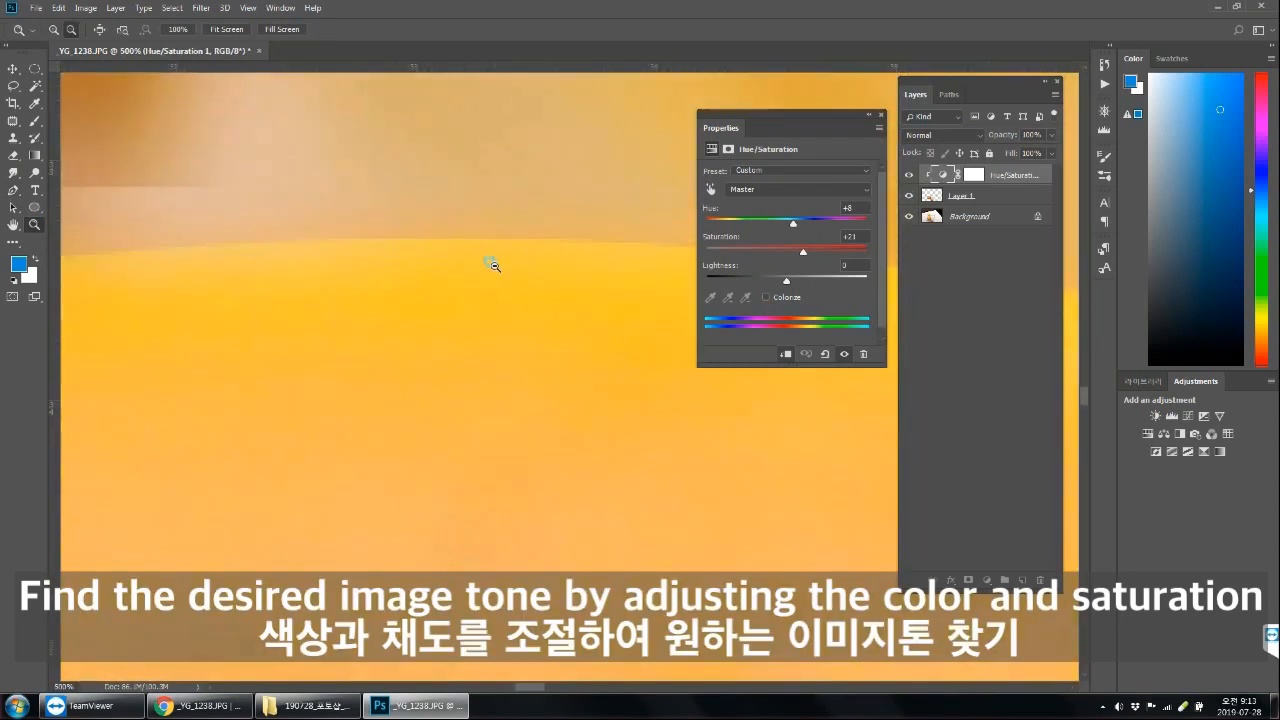
alt+click(336, 346)
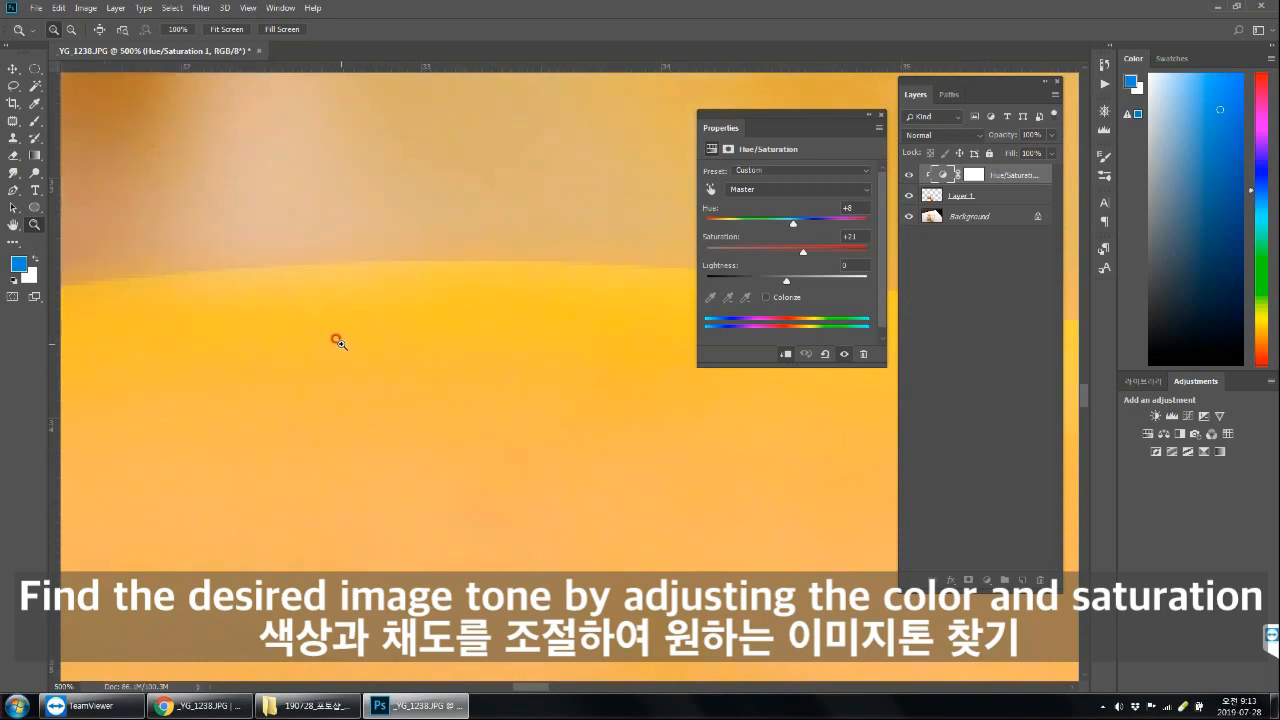
drag(371, 349, 556, 440)
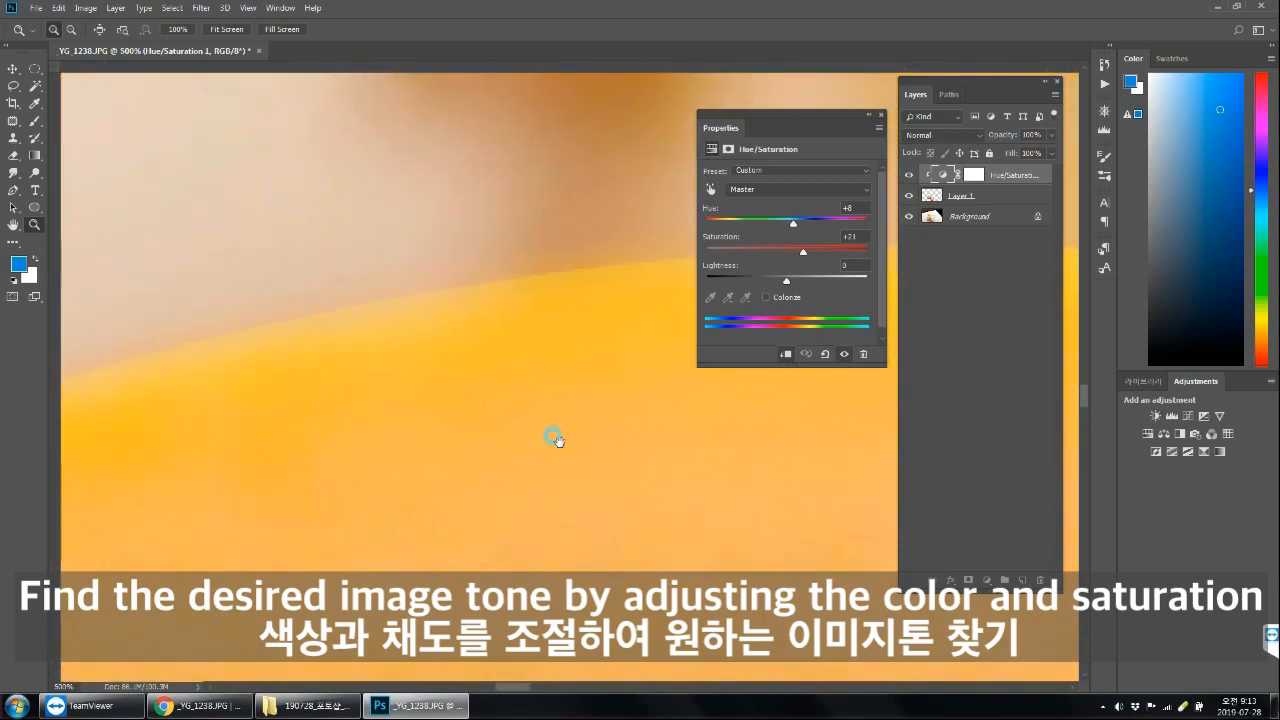
- Isolate Layer 1, duplicate it, and check the original and the copy by showing and hiding each one
click(996, 206)
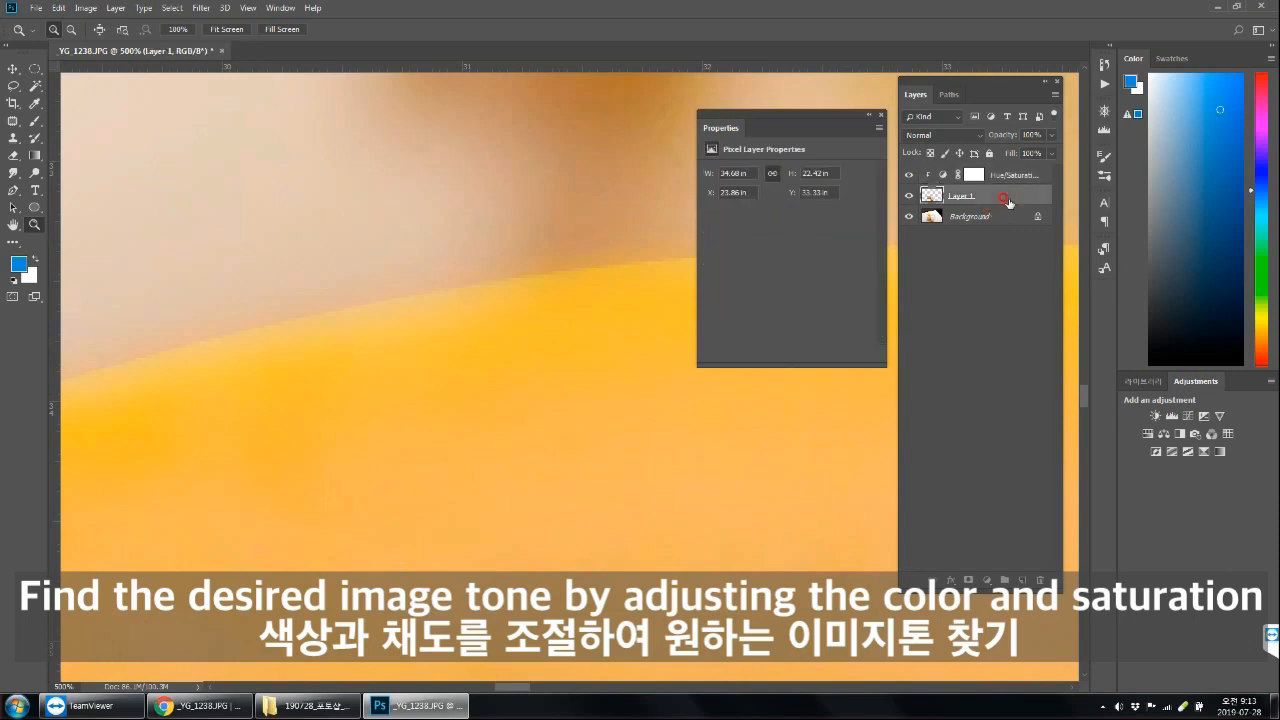
alt+click(909, 196)
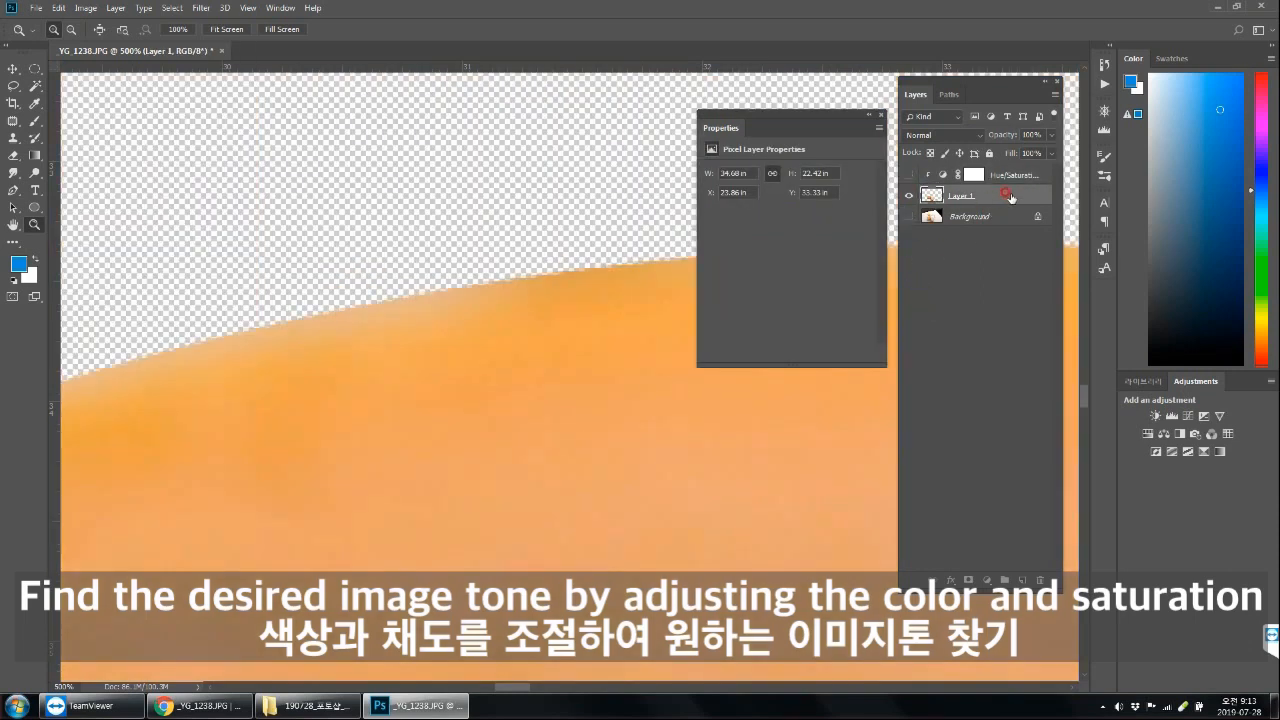
drag(1013, 196, 1024, 578)
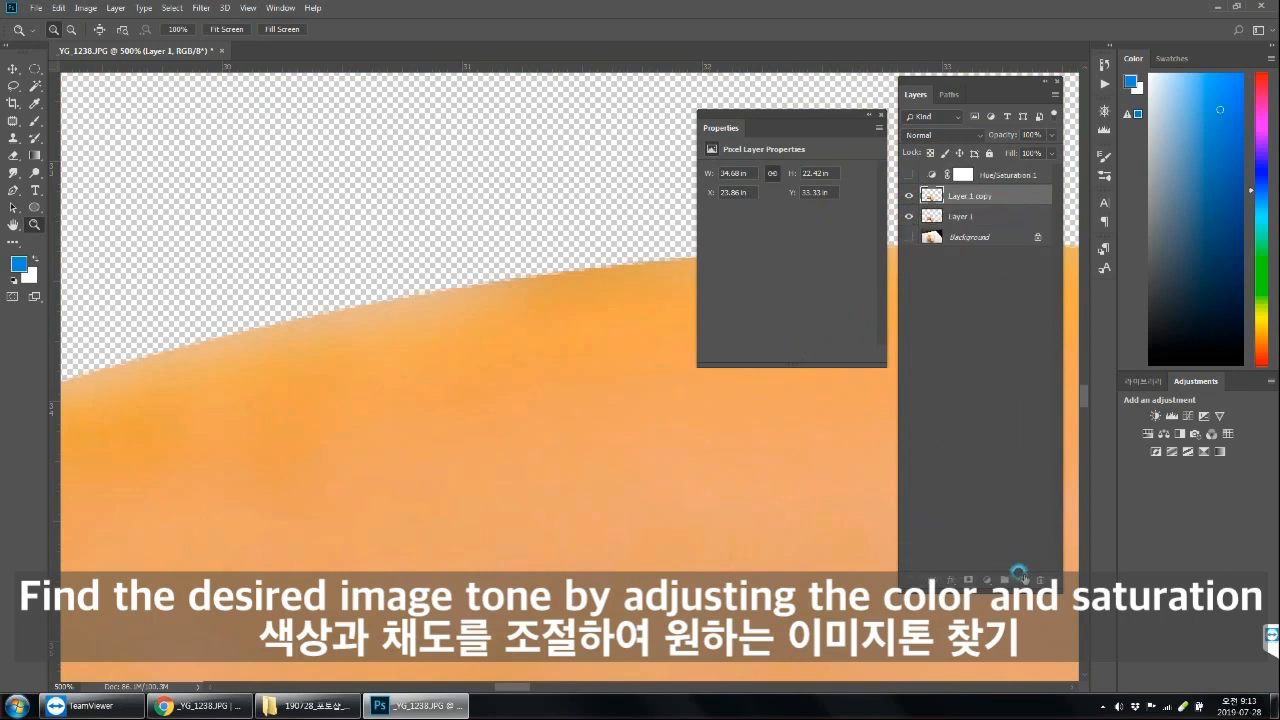
click(908, 196)
click(908, 215)
click(907, 196)
click(908, 215)
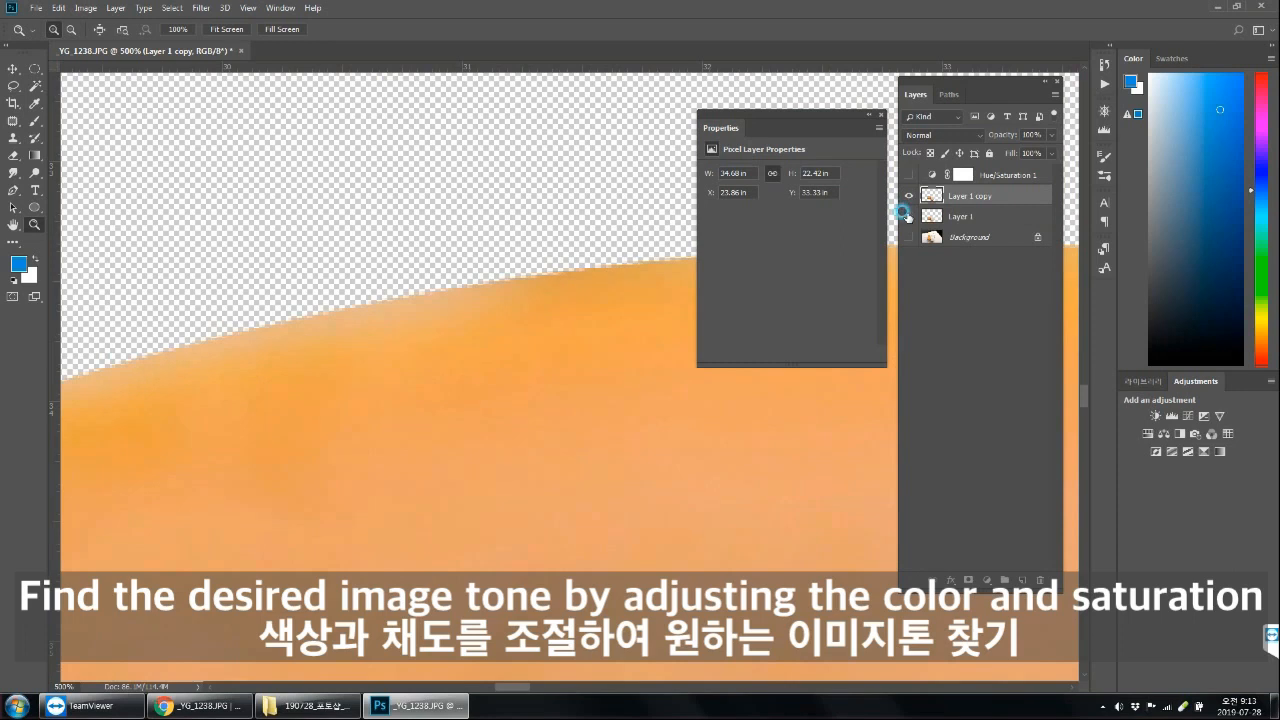
- Apply a Gaussian Blur with a radius of 2 pixels to the lower soap layer, Layer 1
click(993, 216)
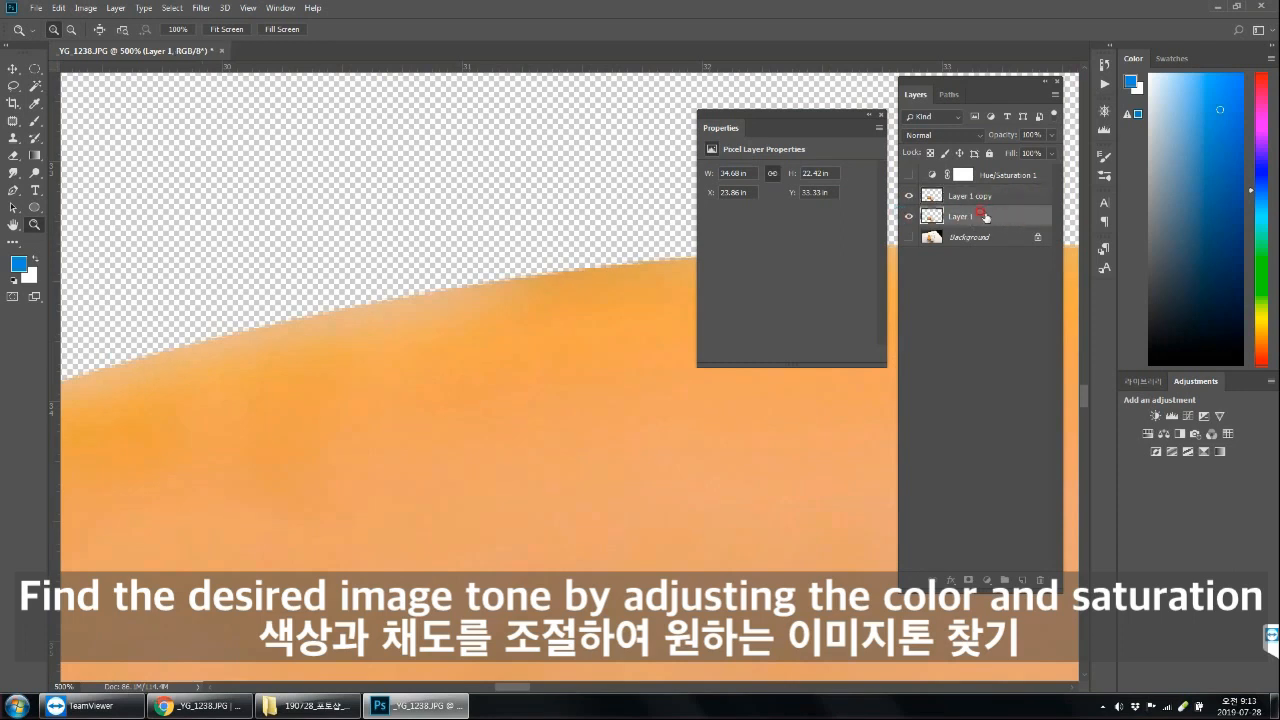
click(201, 8)
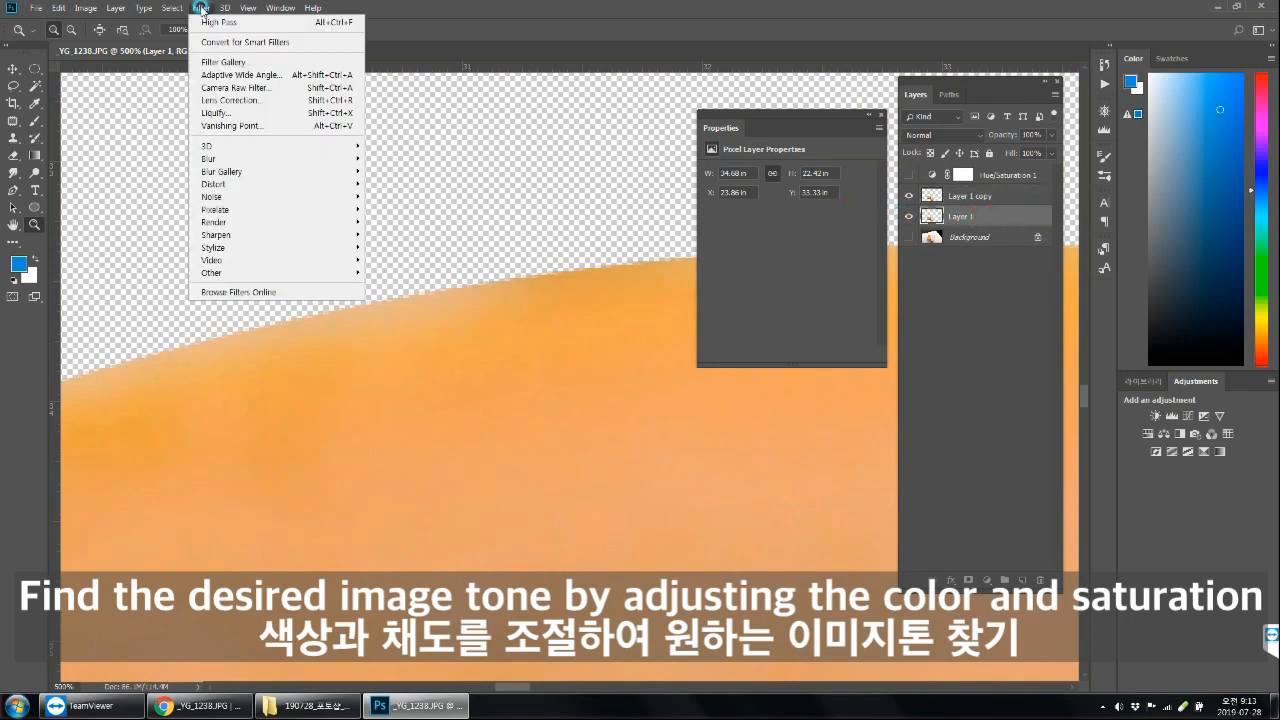
mouse_move(231, 159)
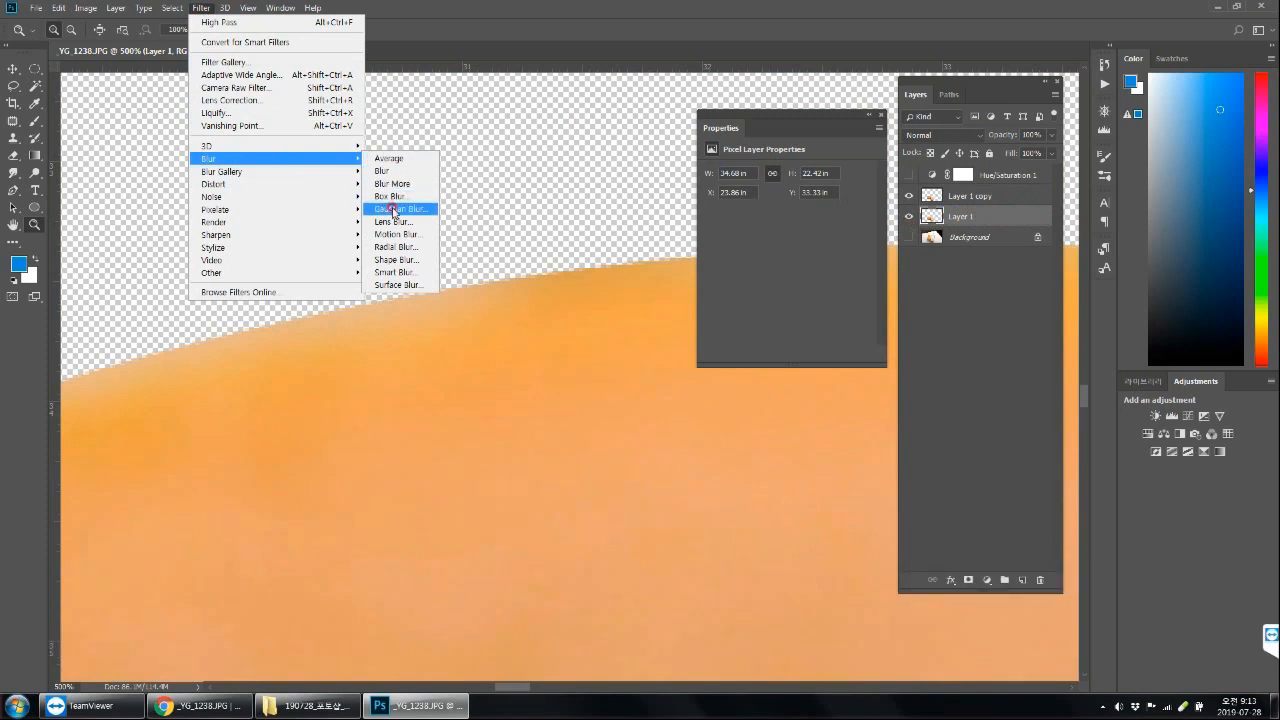
click(393, 211)
click(928, 344)
click(928, 344)
click(928, 344)
click(928, 344)
drag(904, 180, 570, 119)
drag(556, 228, 560, 207)
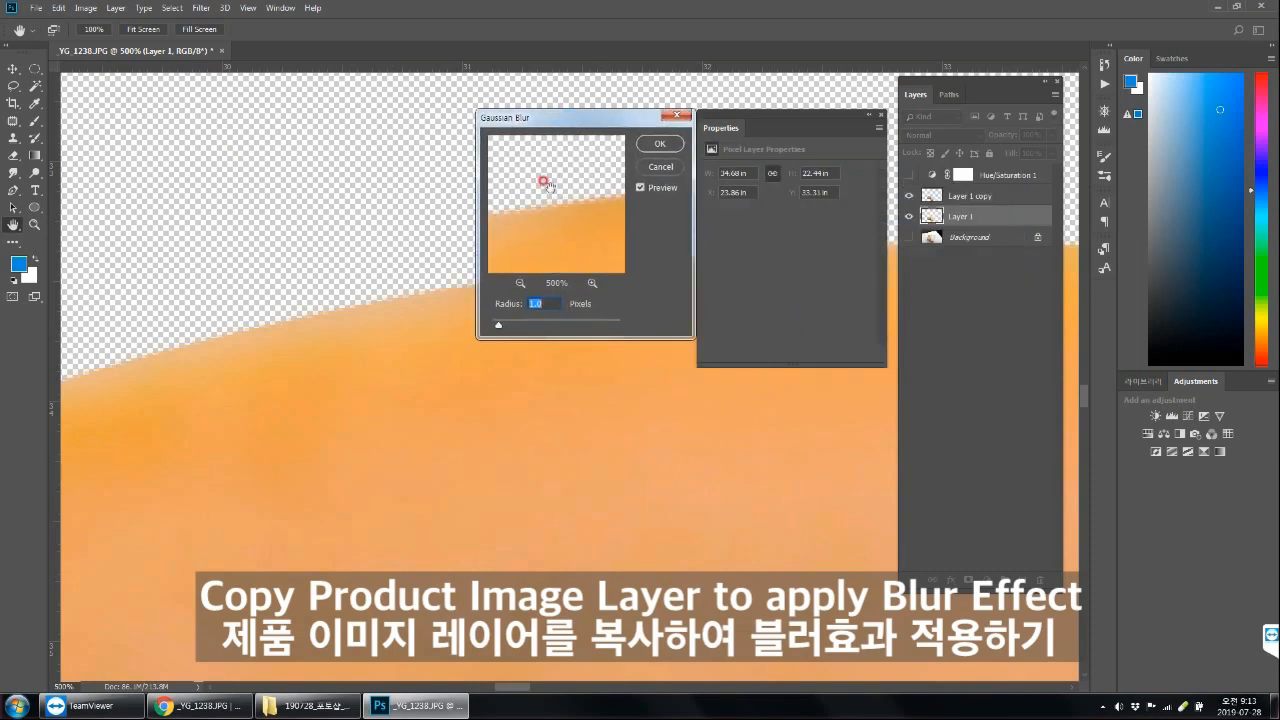
text(2)
click(660, 145)
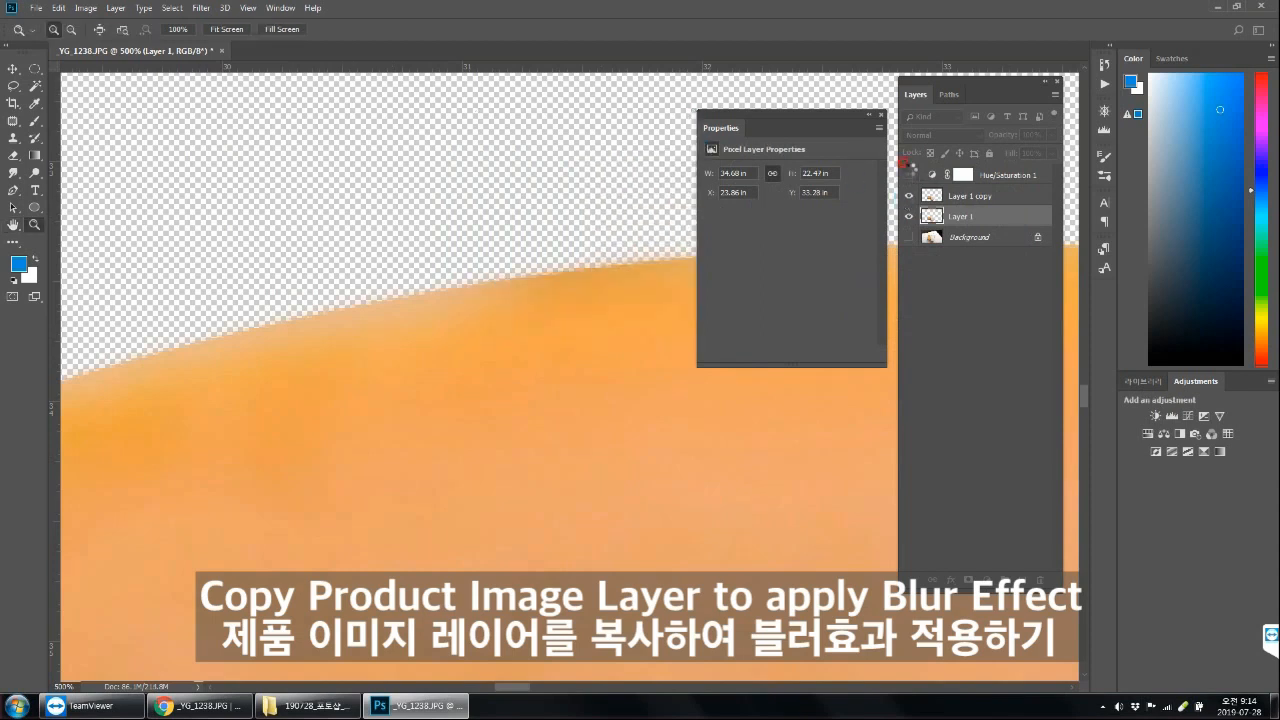
- Show the Hue/Saturation and Background layers again and compare the soap edge with and without the blurred Layer 1
click(908, 237)
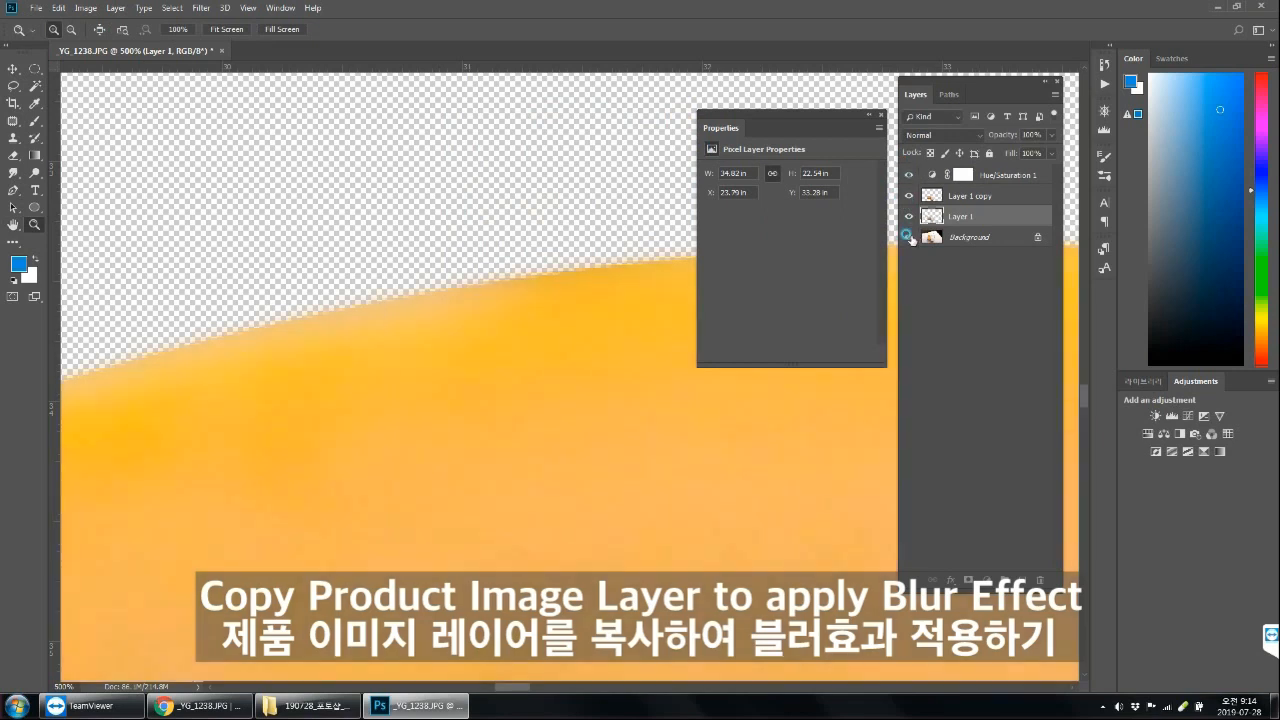
click(909, 216)
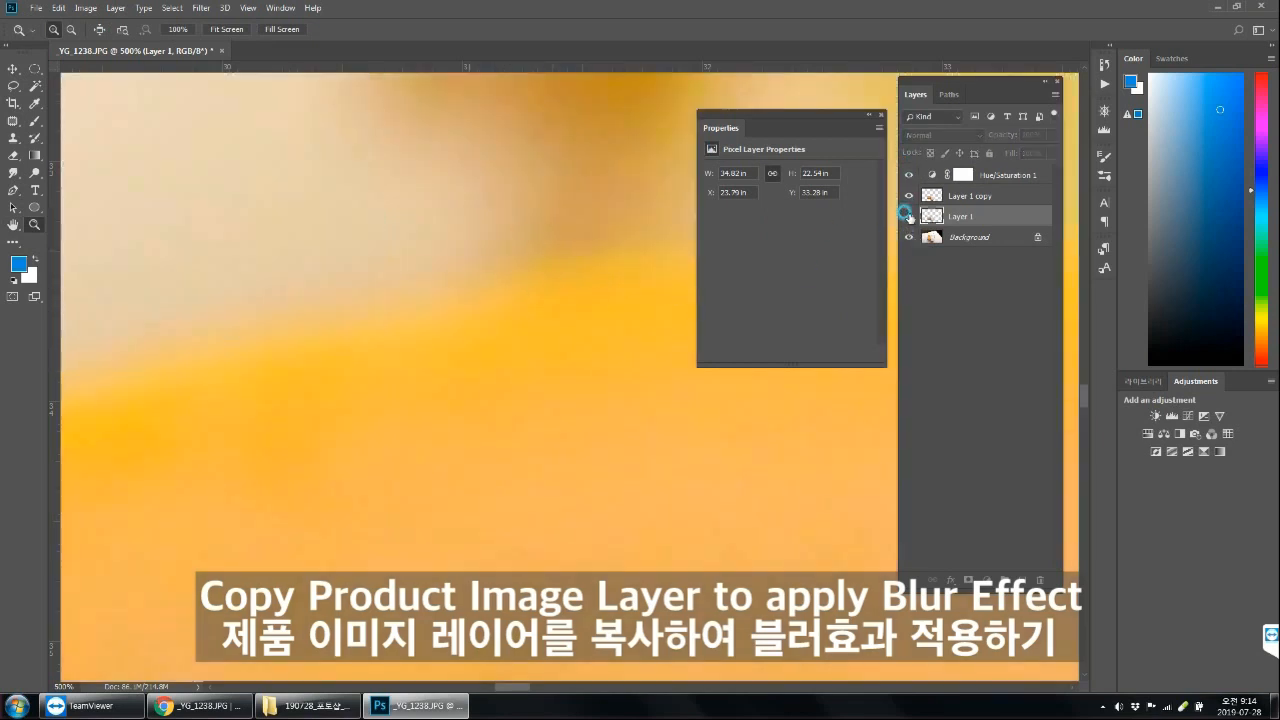
click(909, 216)
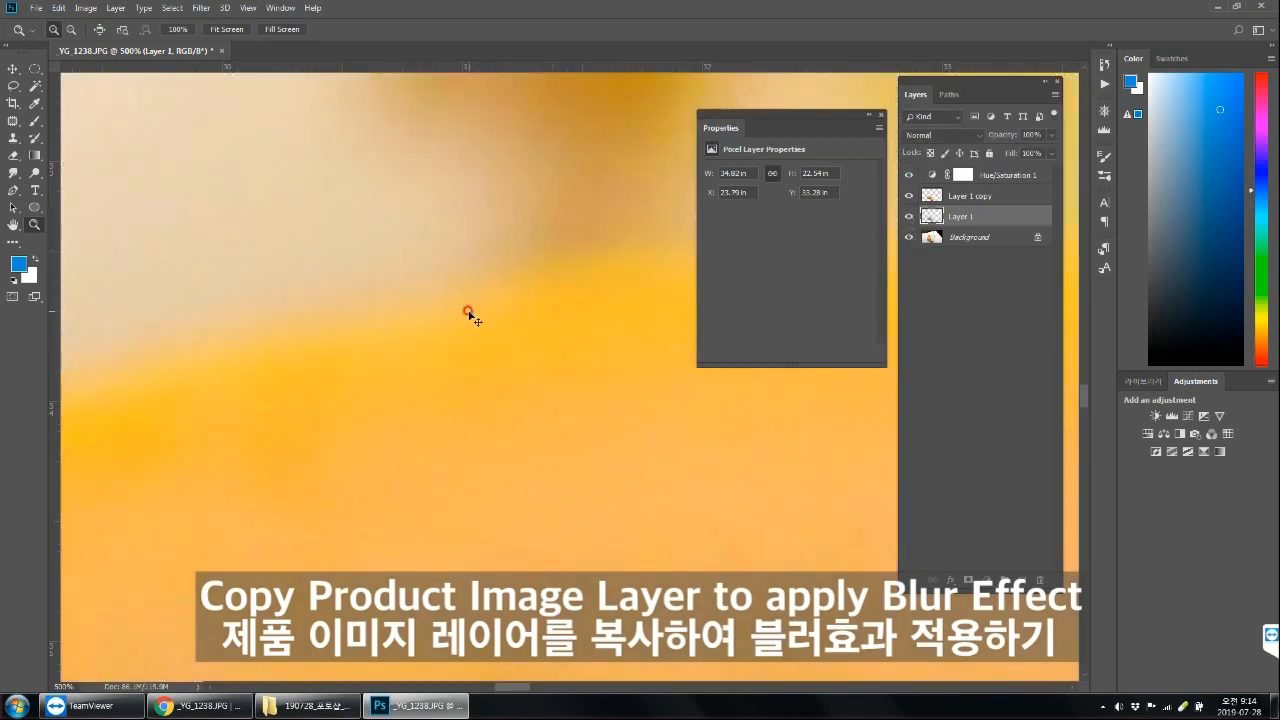
key(ctrl+0)
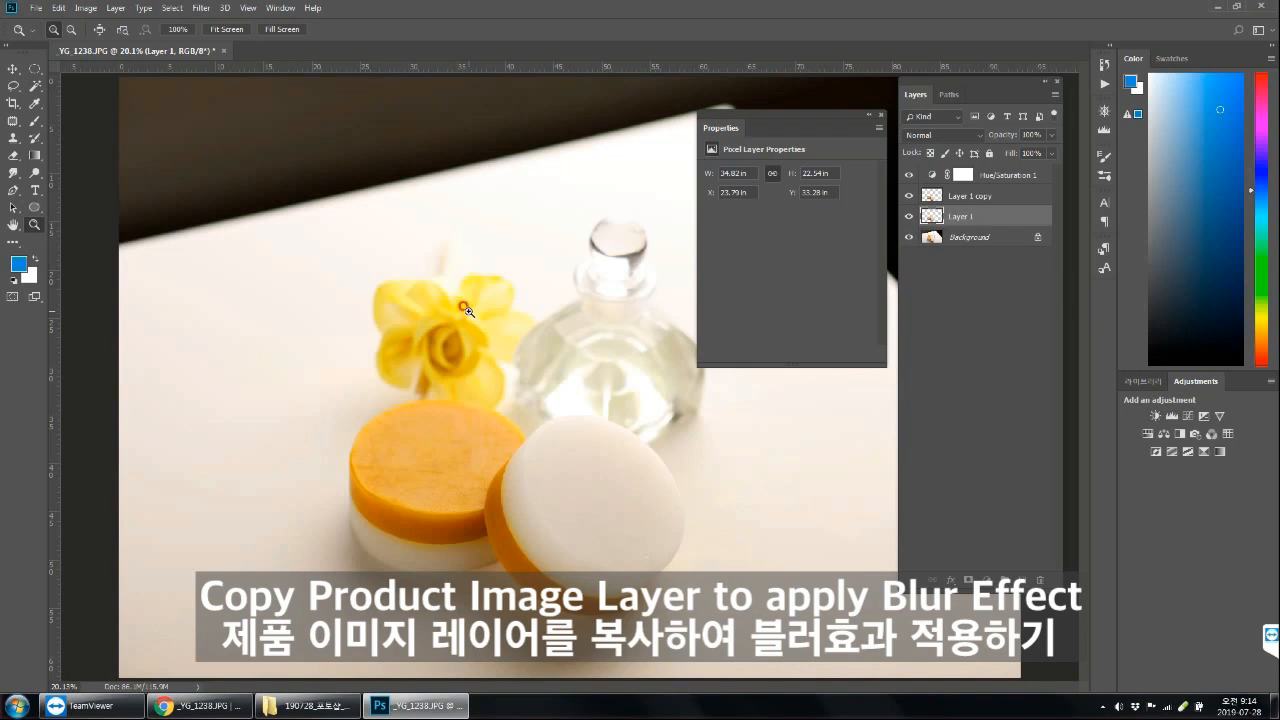
- Inspect the soaps without the Background, toggling Layer 1 and the Hue/Saturation adjustment, and restore all layers to view
click(909, 237)
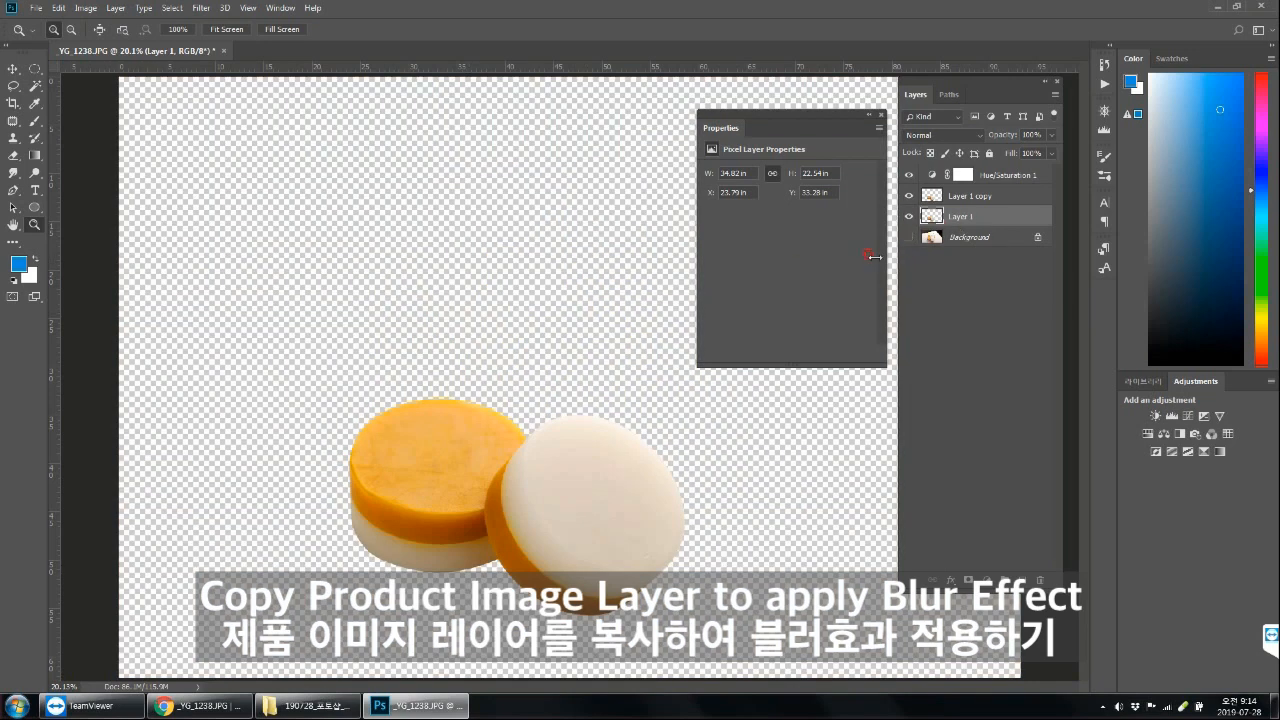
drag(510, 375, 755, 610)
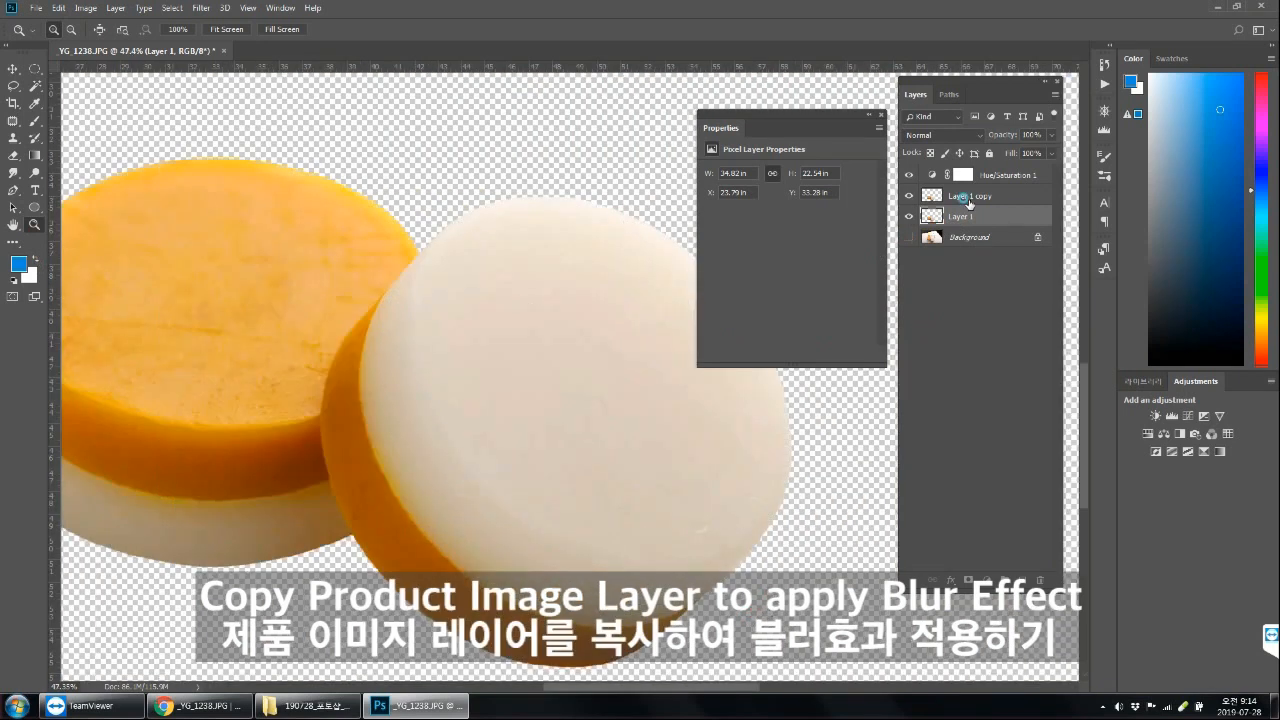
click(958, 198)
click(909, 216)
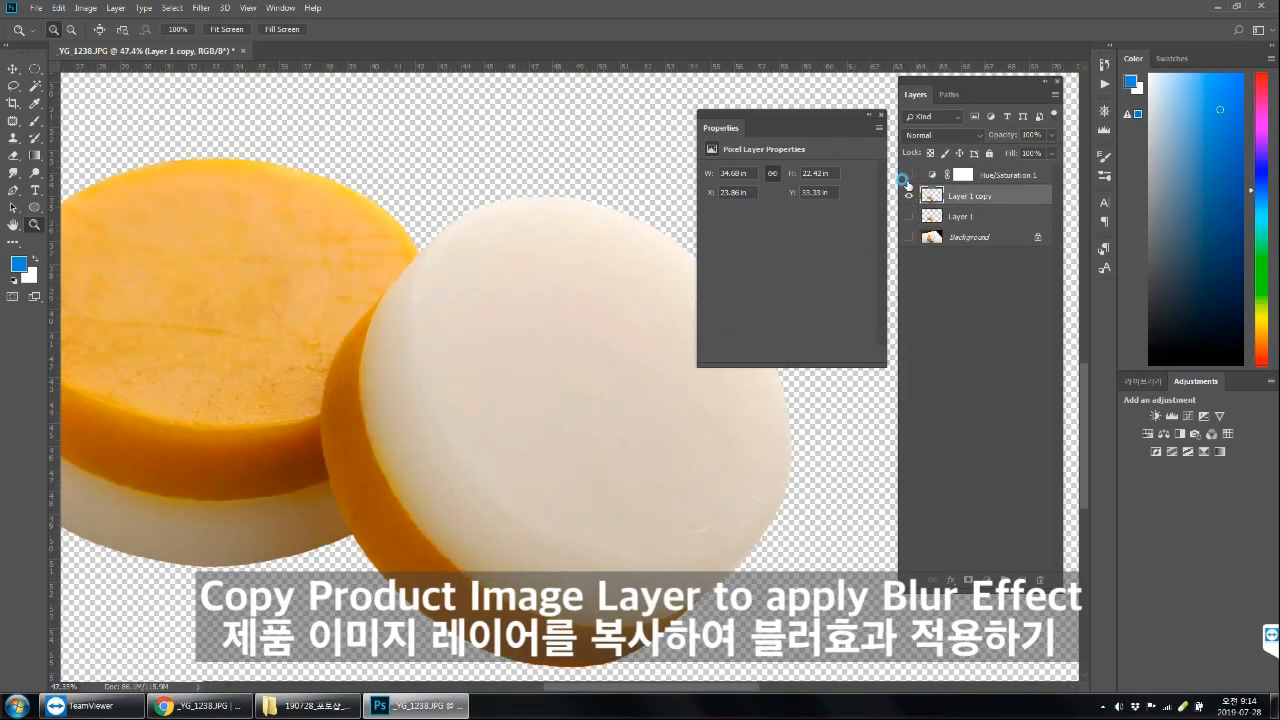
click(908, 176)
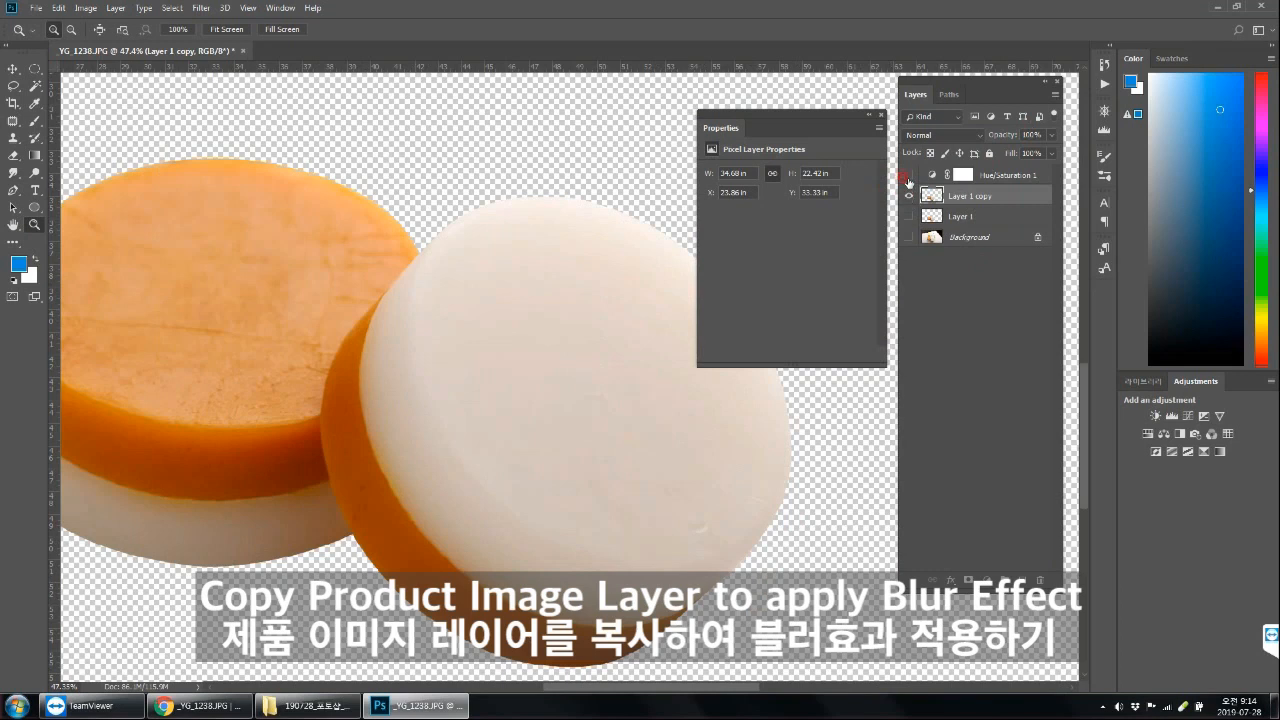
click(908, 176)
click(995, 194)
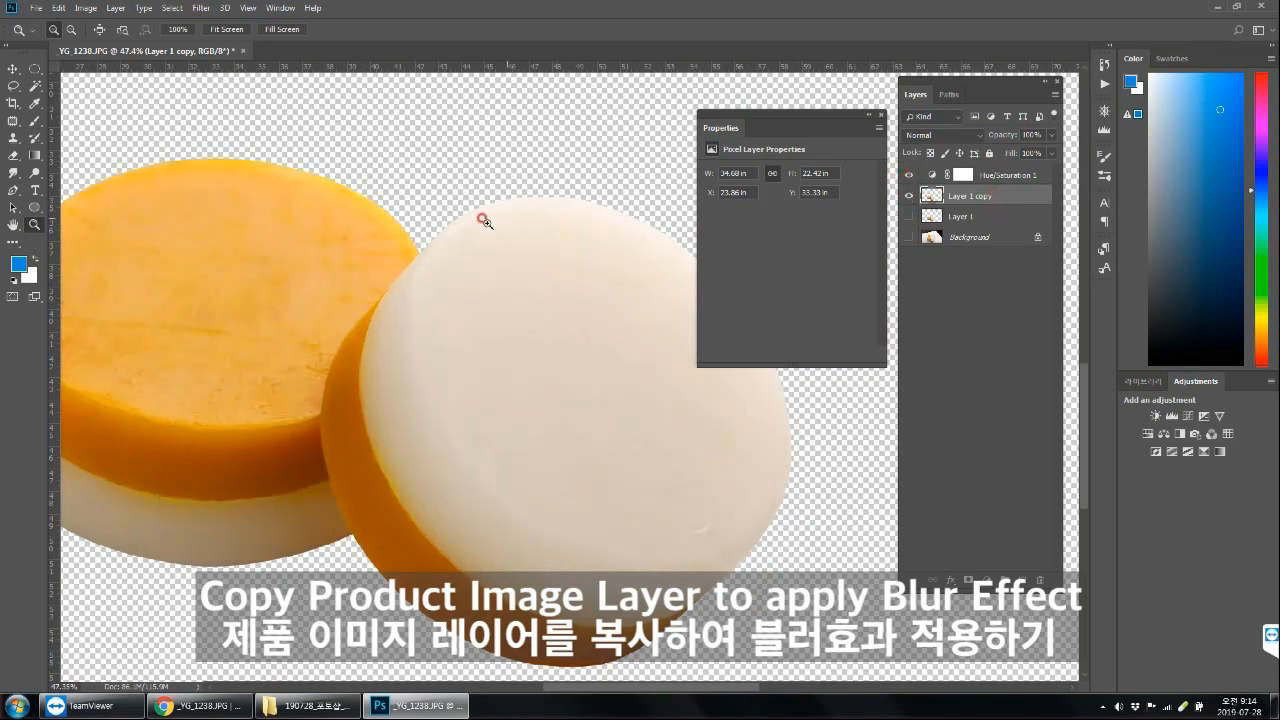
click(909, 216)
click(441, 238)
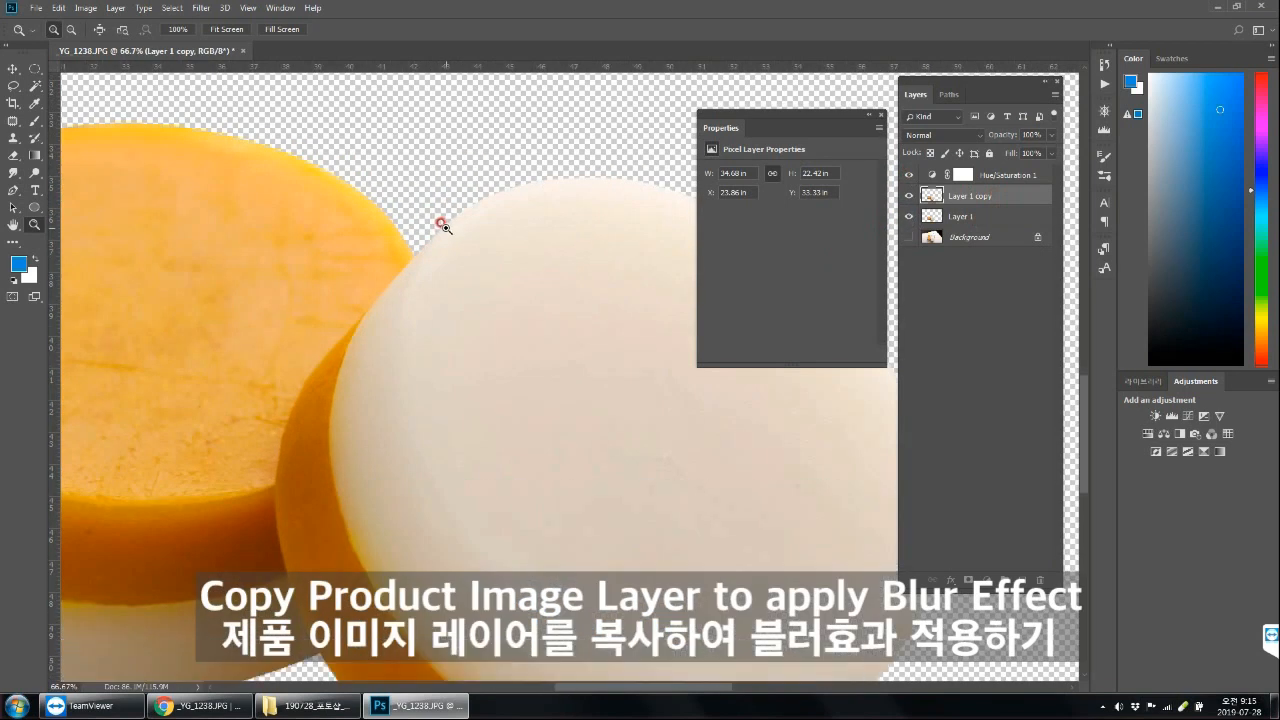
click(909, 237)
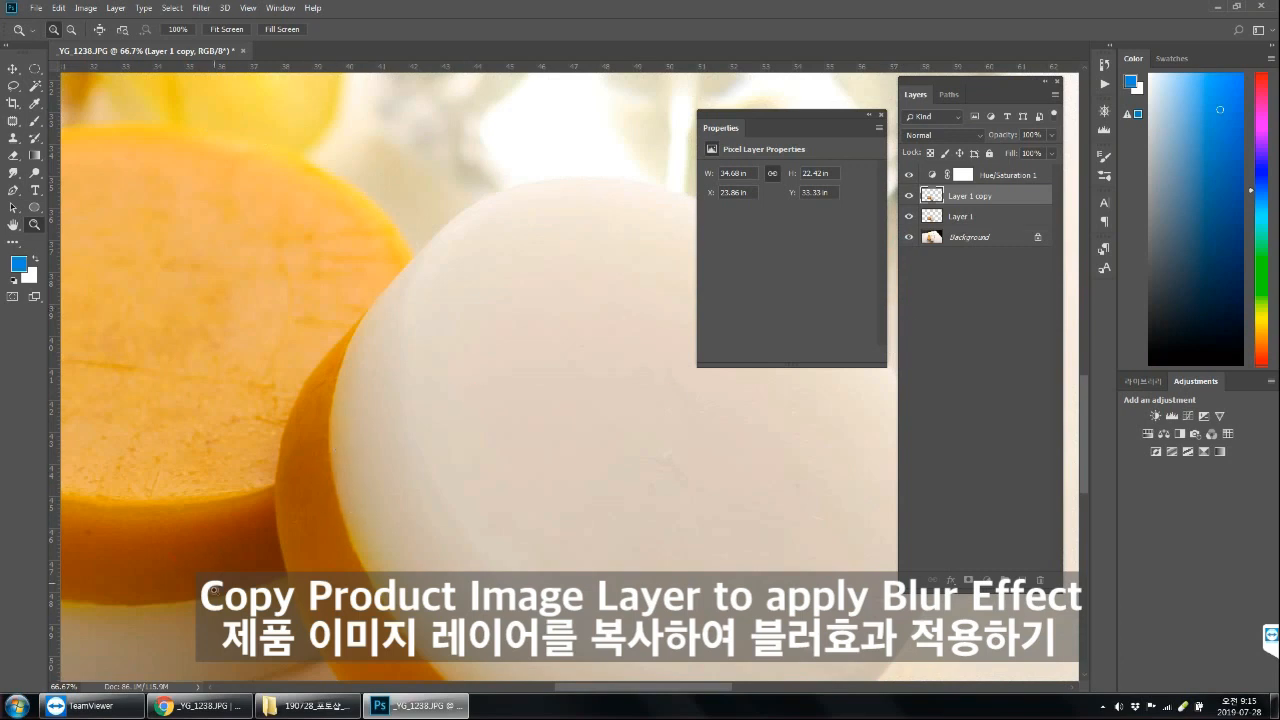
- Duplicate Layer 1 copy with the two soap layers beneath it hidden, and apply the last Gaussian Blur to the duplicate
drag(1014, 196, 1017, 577)
click(909, 216)
click(909, 237)
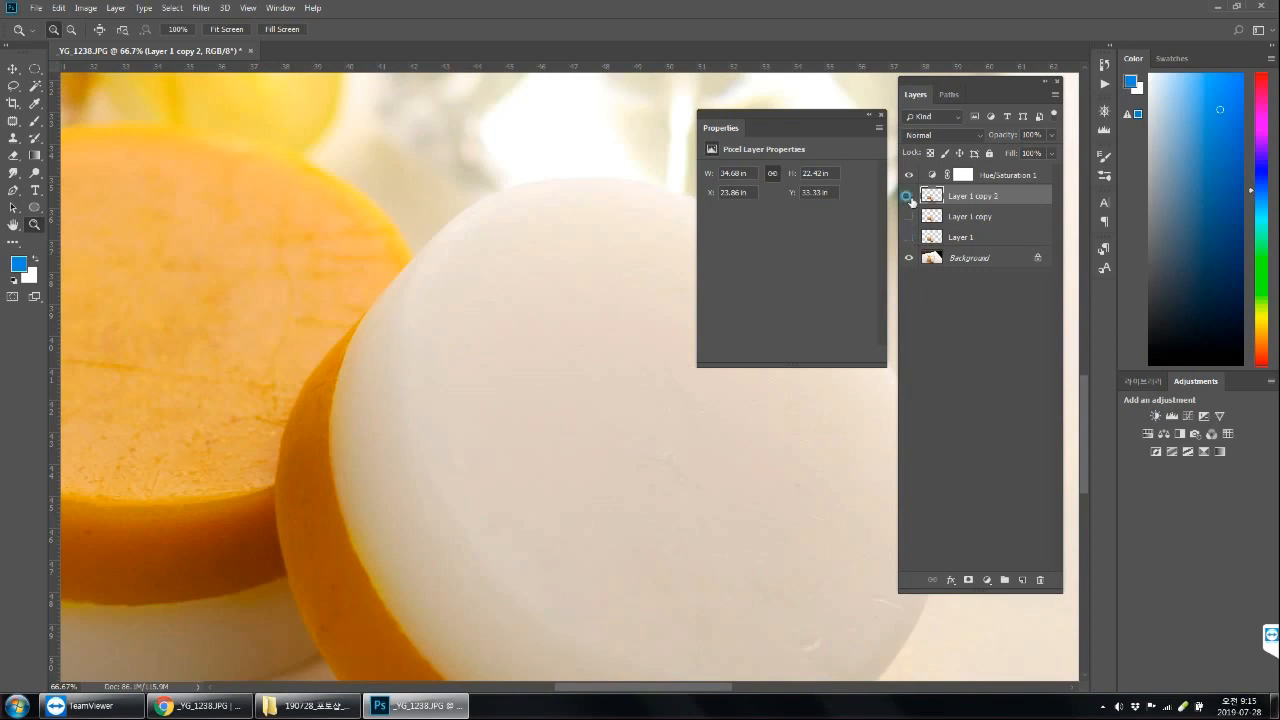
click(201, 8)
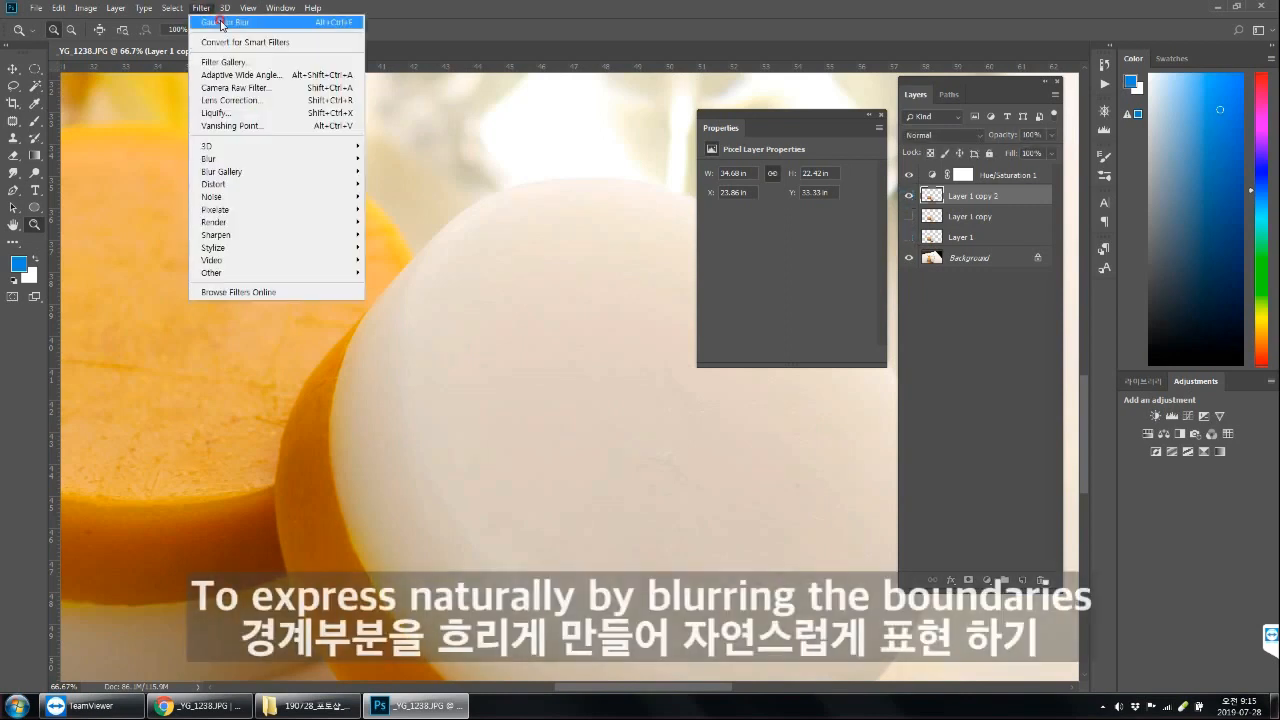
click(262, 22)
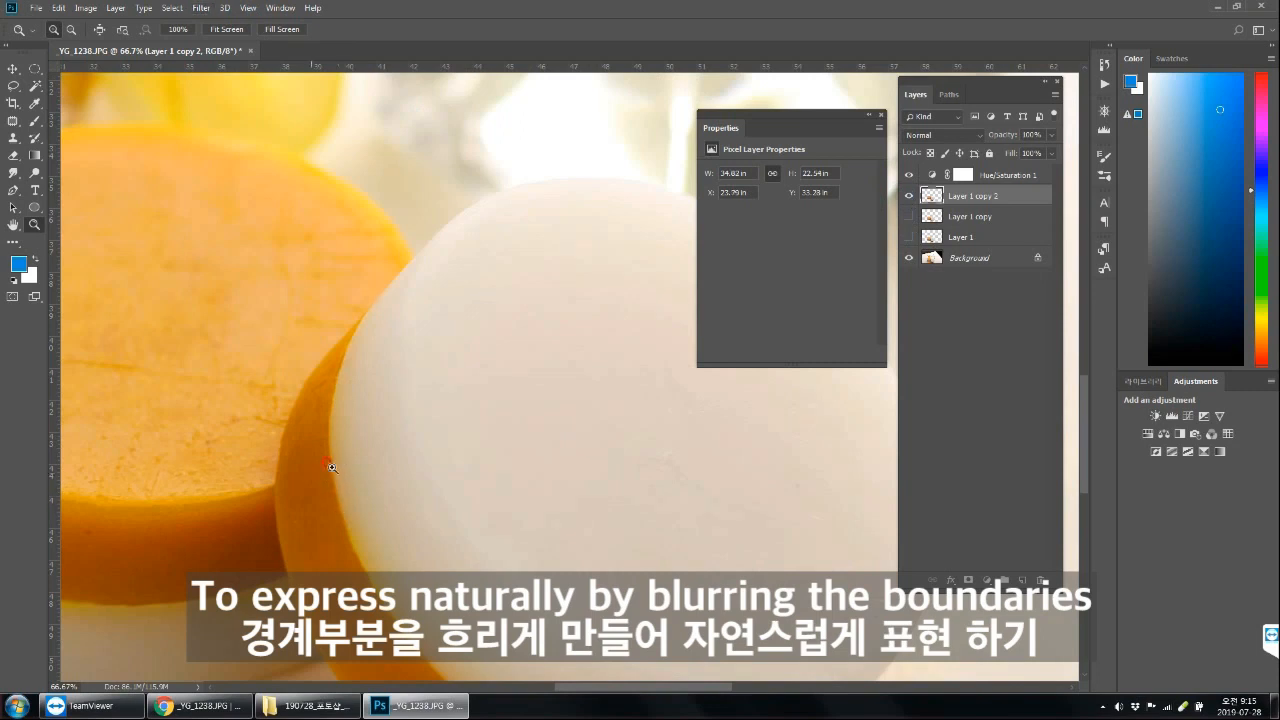
- Compare the blurred duplicate with the unblurred Layer 1 copy, both close up on the soap edges and in the full image
click(347, 514)
click(909, 216)
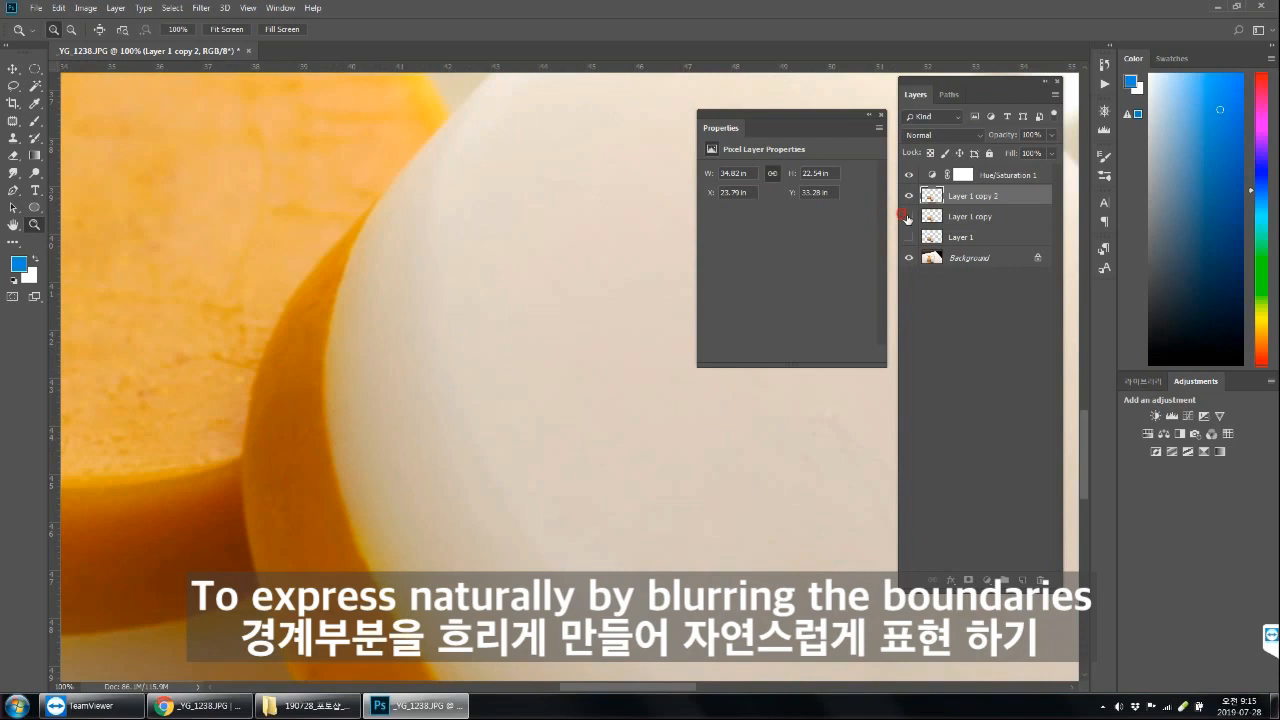
click(909, 196)
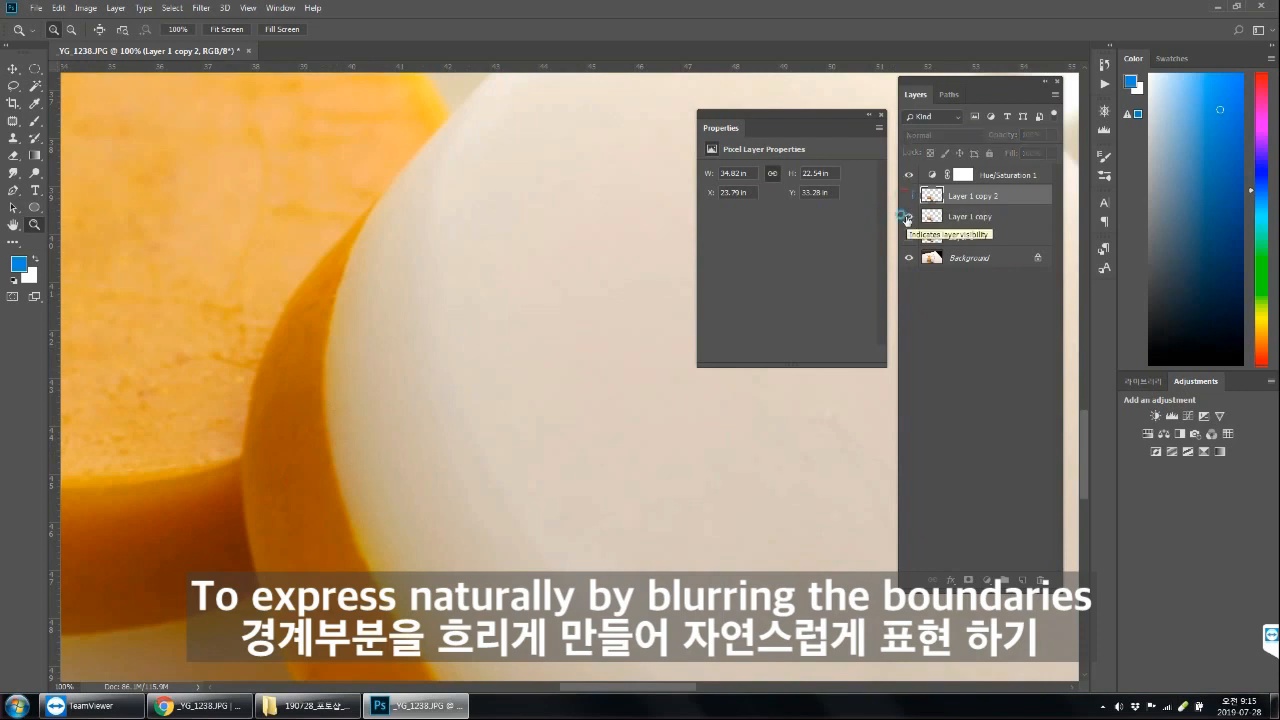
key(ctrl+0)
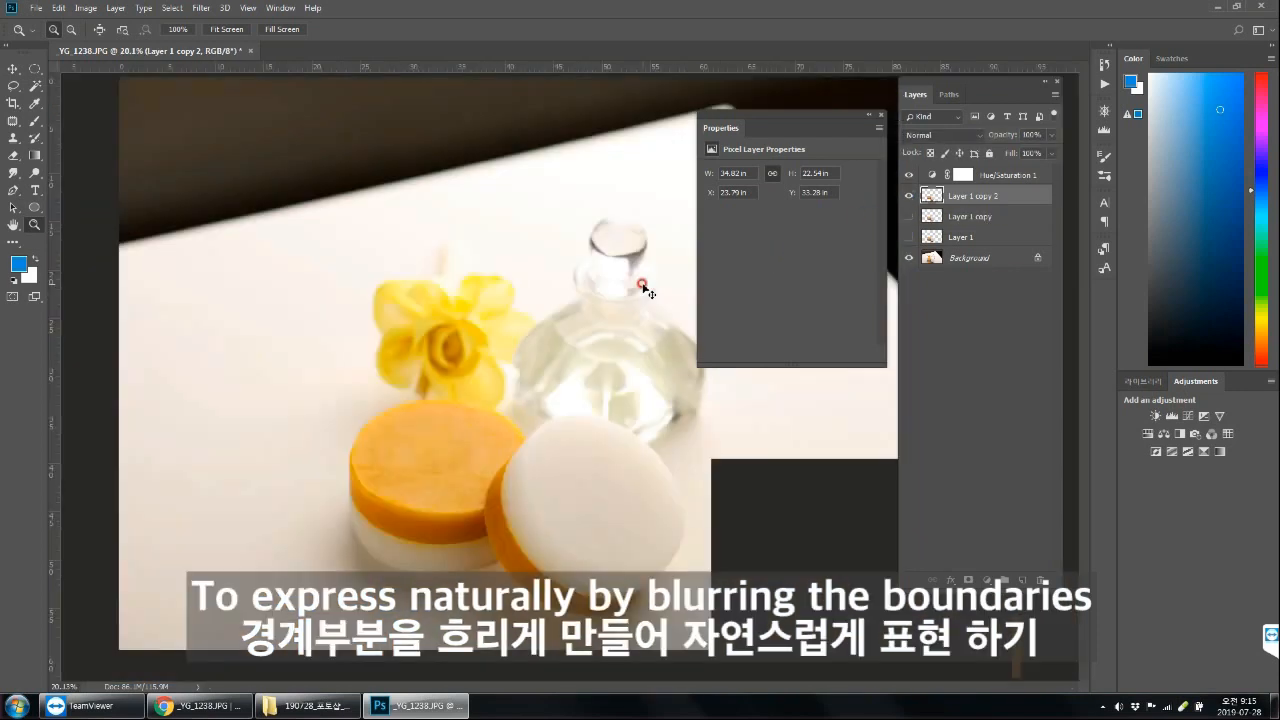
click(909, 196)
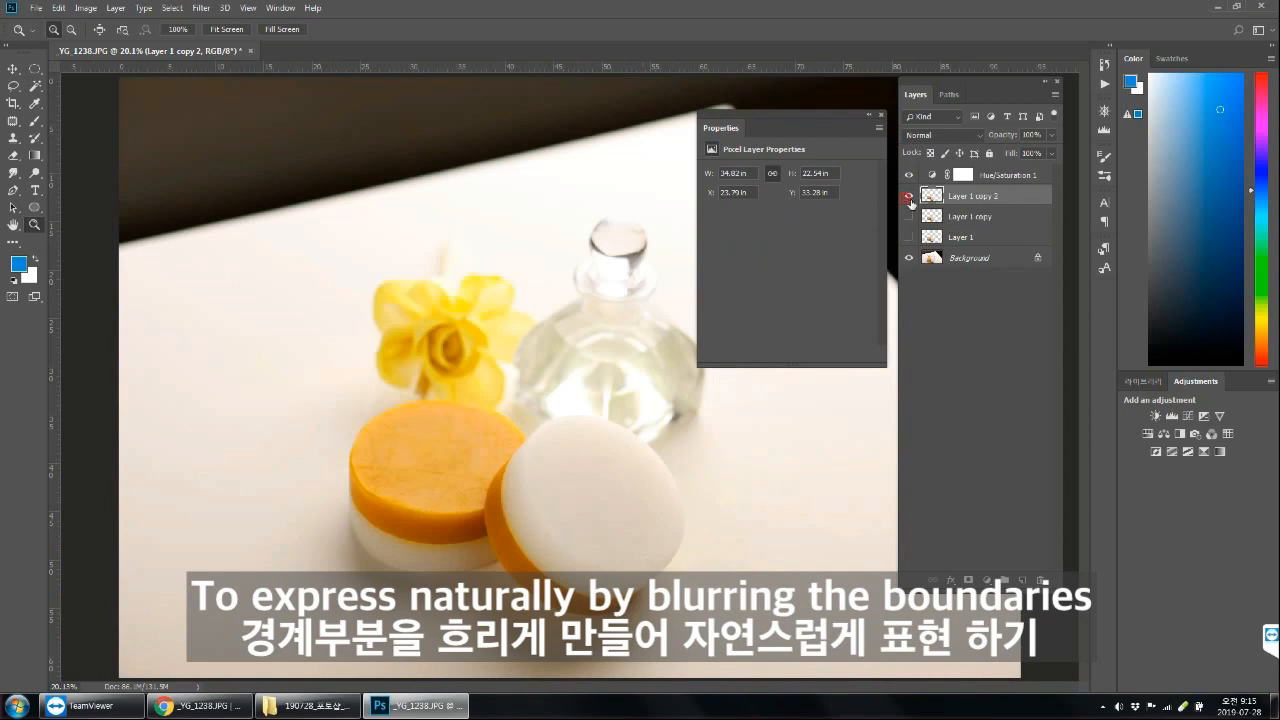
- Hide the Background and Hue/Saturation layers to isolate the blurred Layer 1 copy 2
click(909, 258)
click(908, 175)
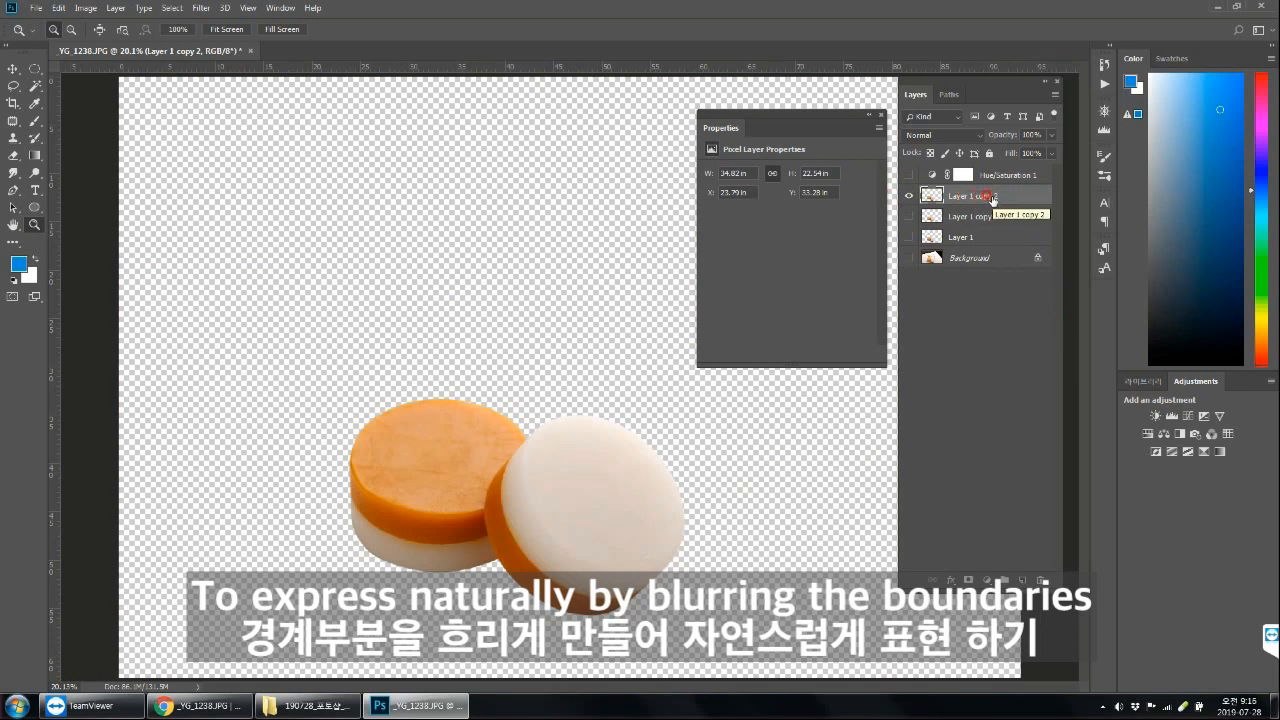
- Duplicate the Background with Layer 1 copy 2 hidden, view the Background copy alone, and isolate Layer 1 copy 2 again
click(909, 196)
drag(986, 258, 1020, 580)
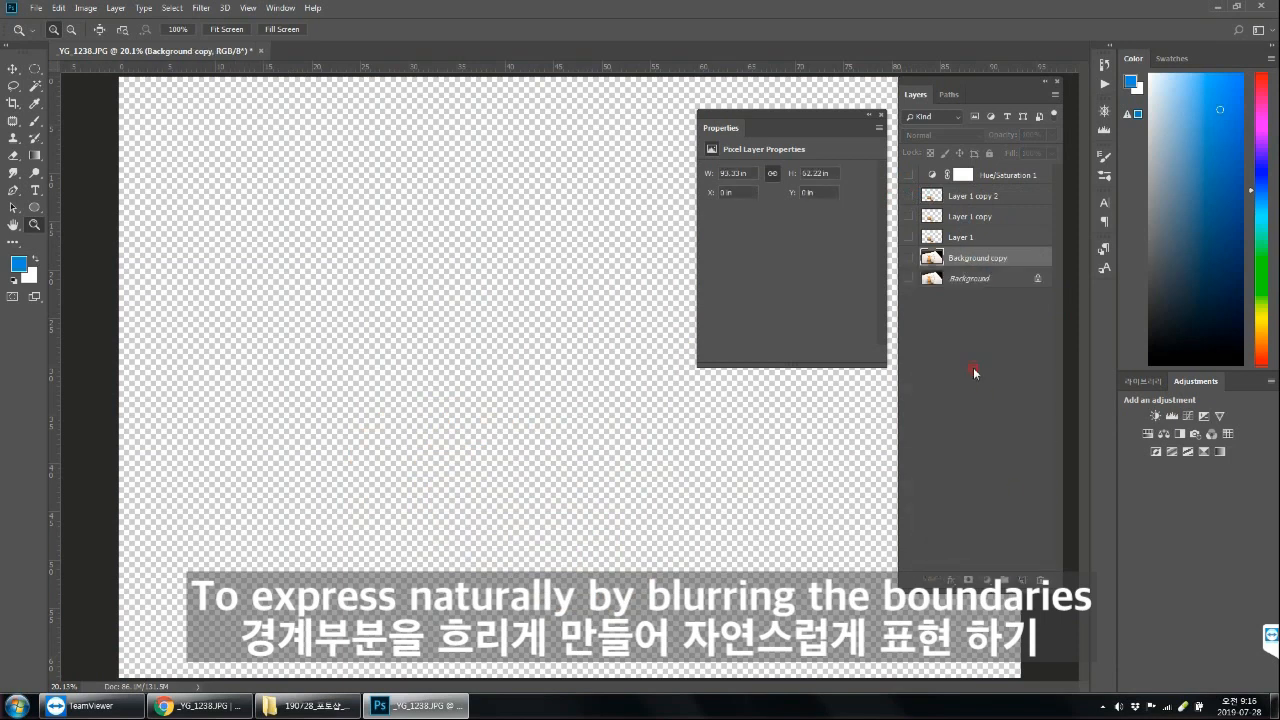
click(909, 258)
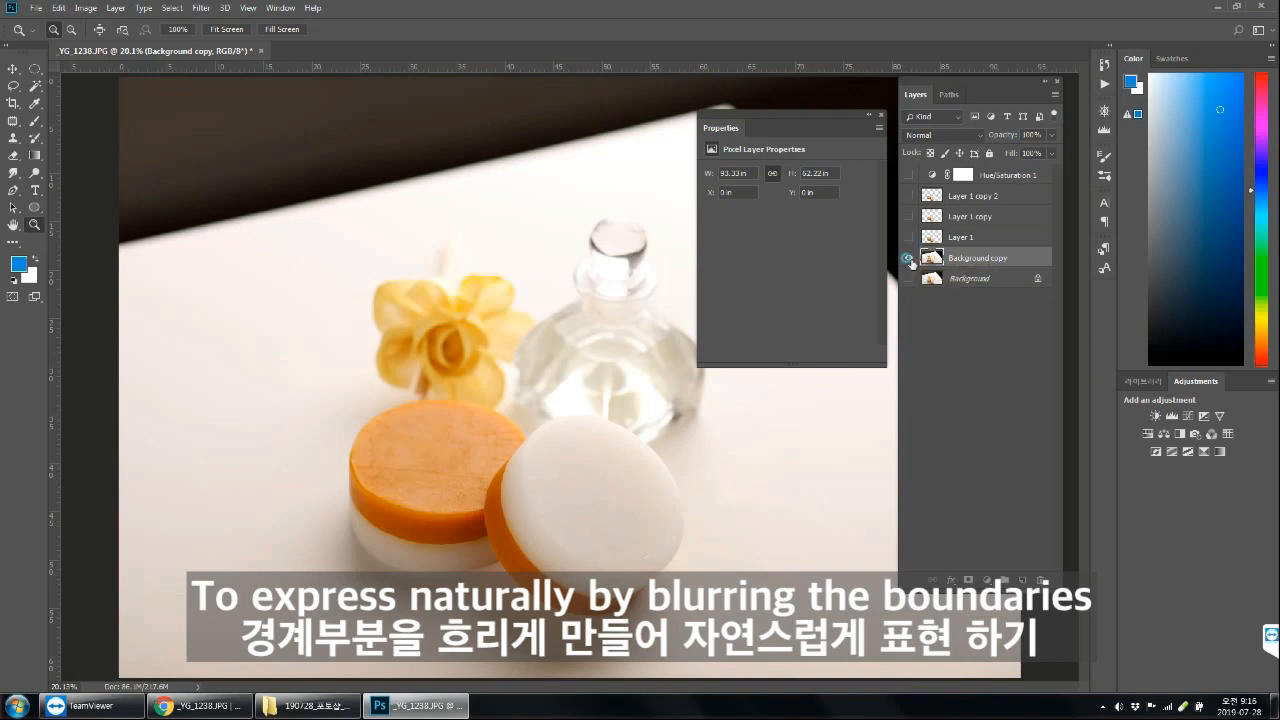
click(909, 258)
click(909, 196)
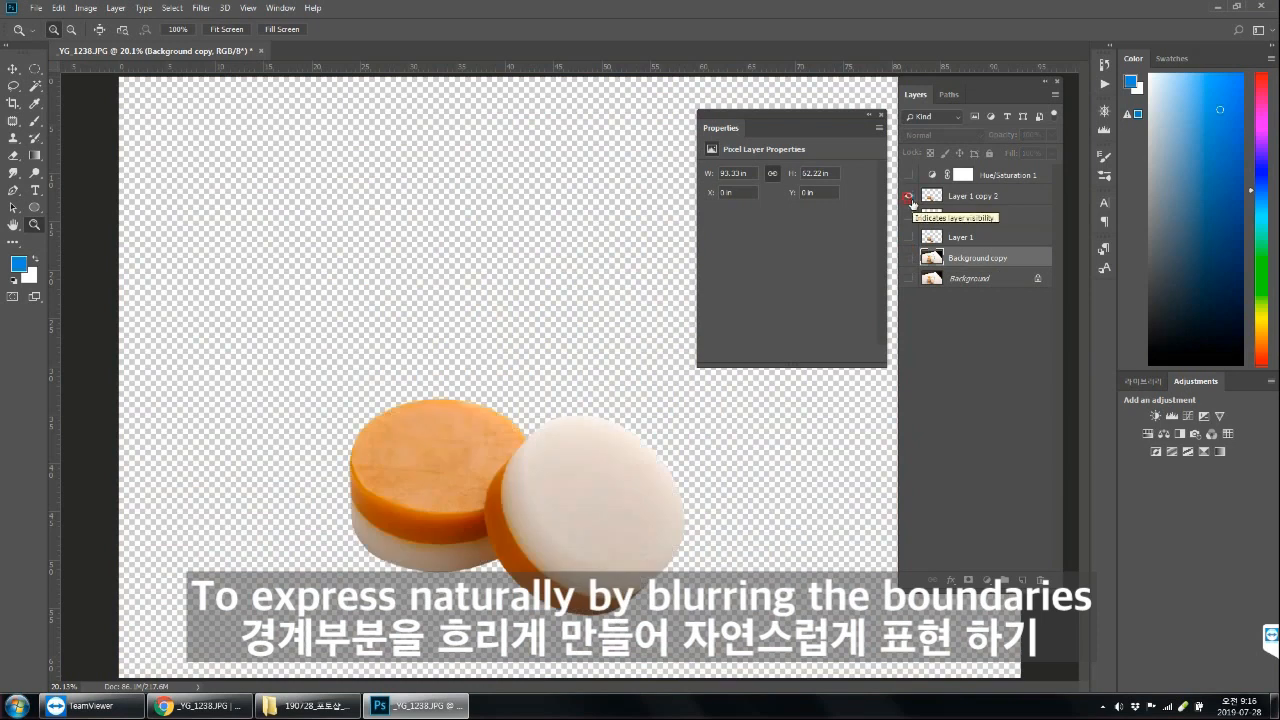
click(985, 196)
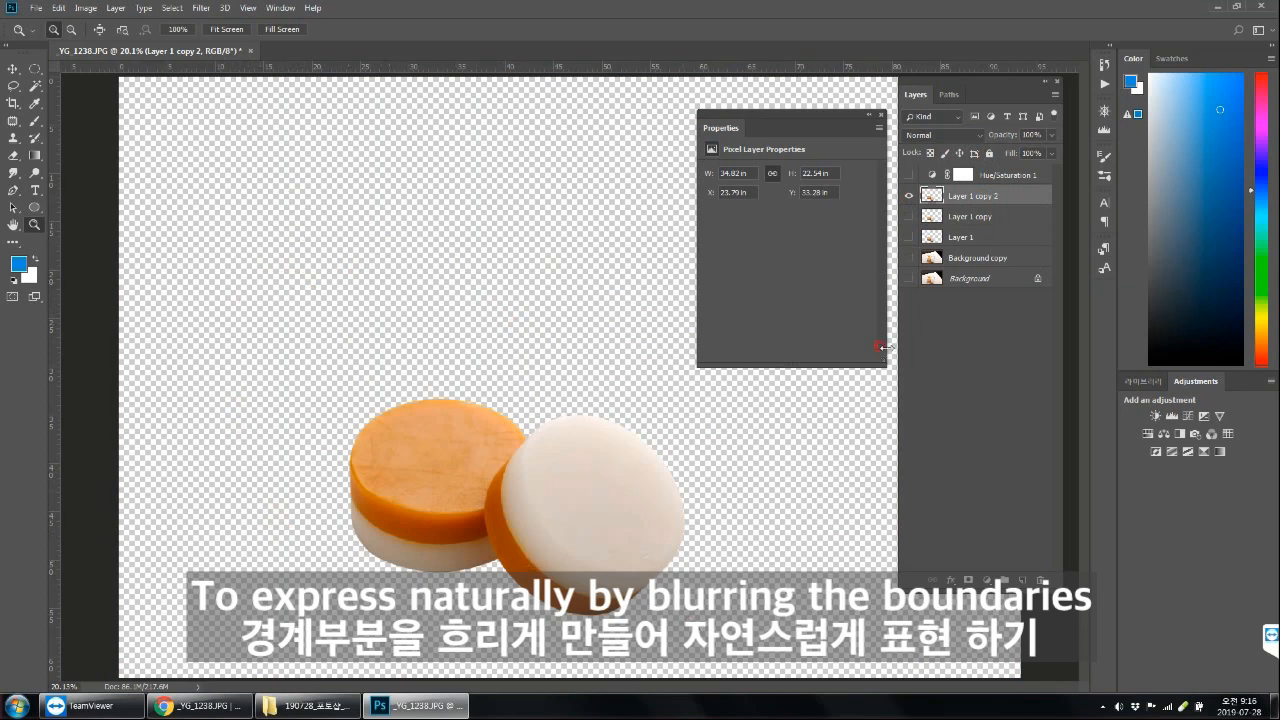
- Show only the Background copy and apply a Gaussian Blur with a 38.7-pixel radius to it
click(908, 196)
click(913, 237)
click(908, 258)
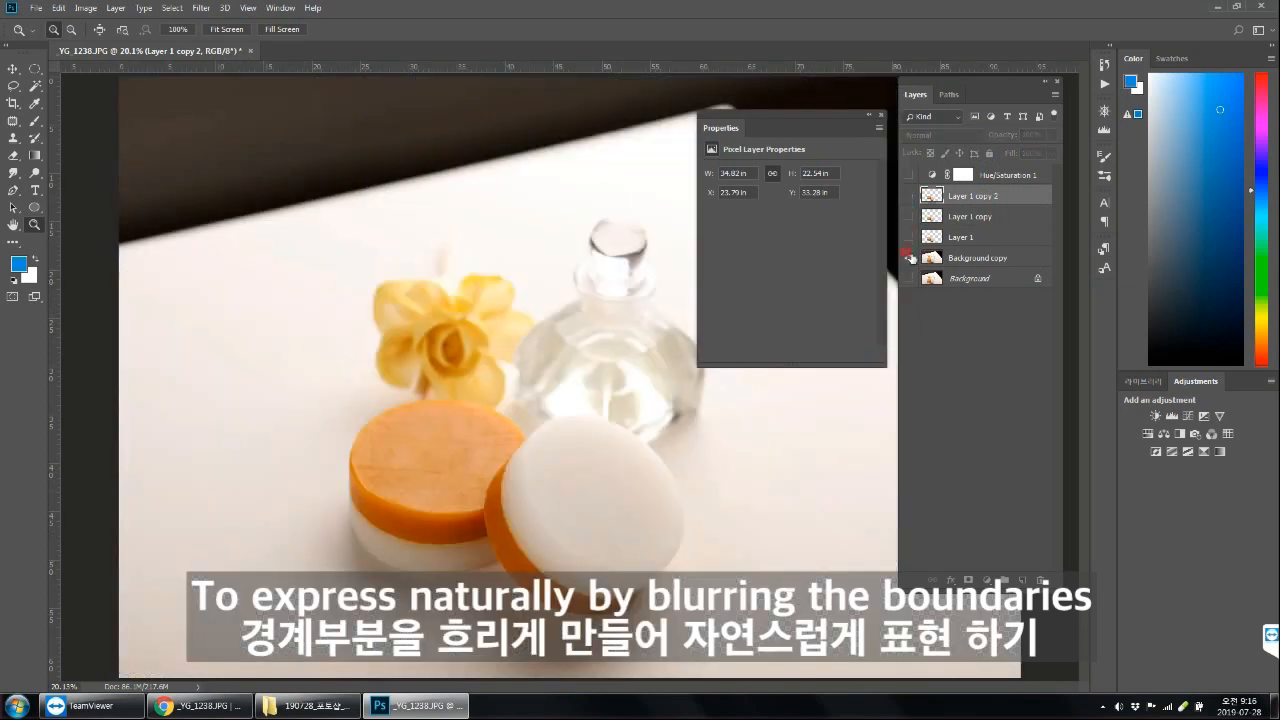
click(201, 8)
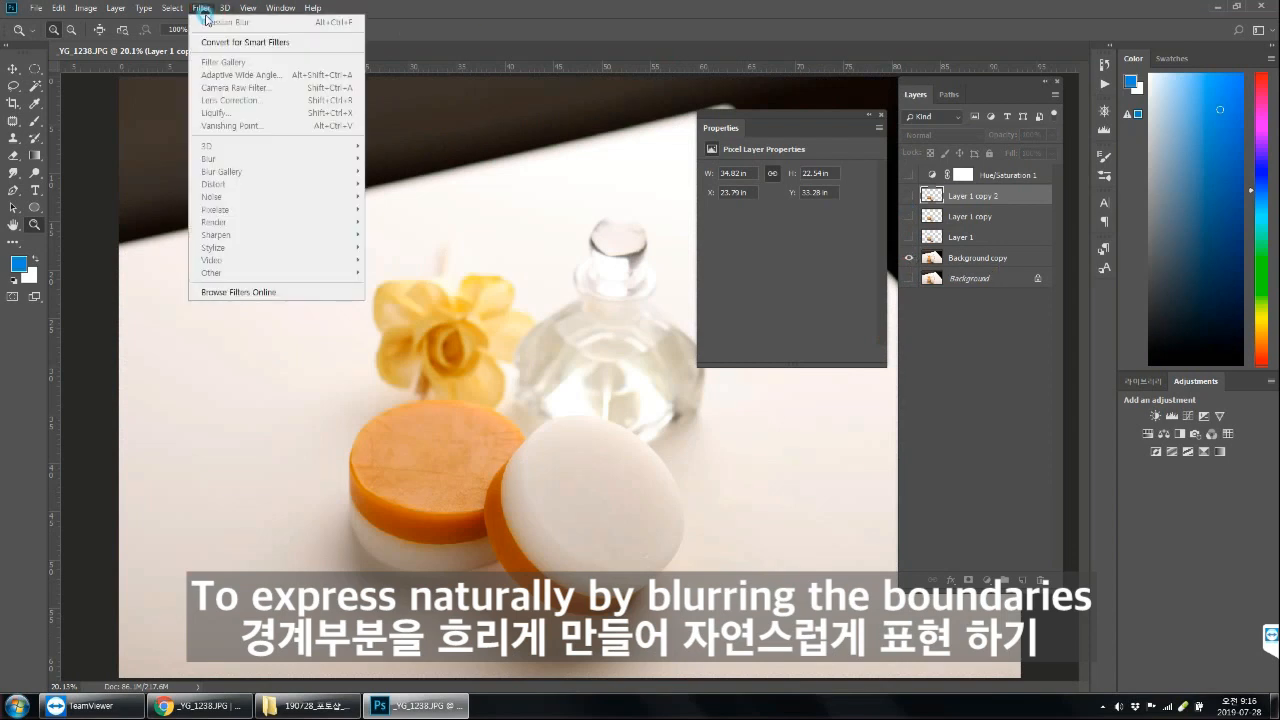
click(968, 260)
click(968, 260)
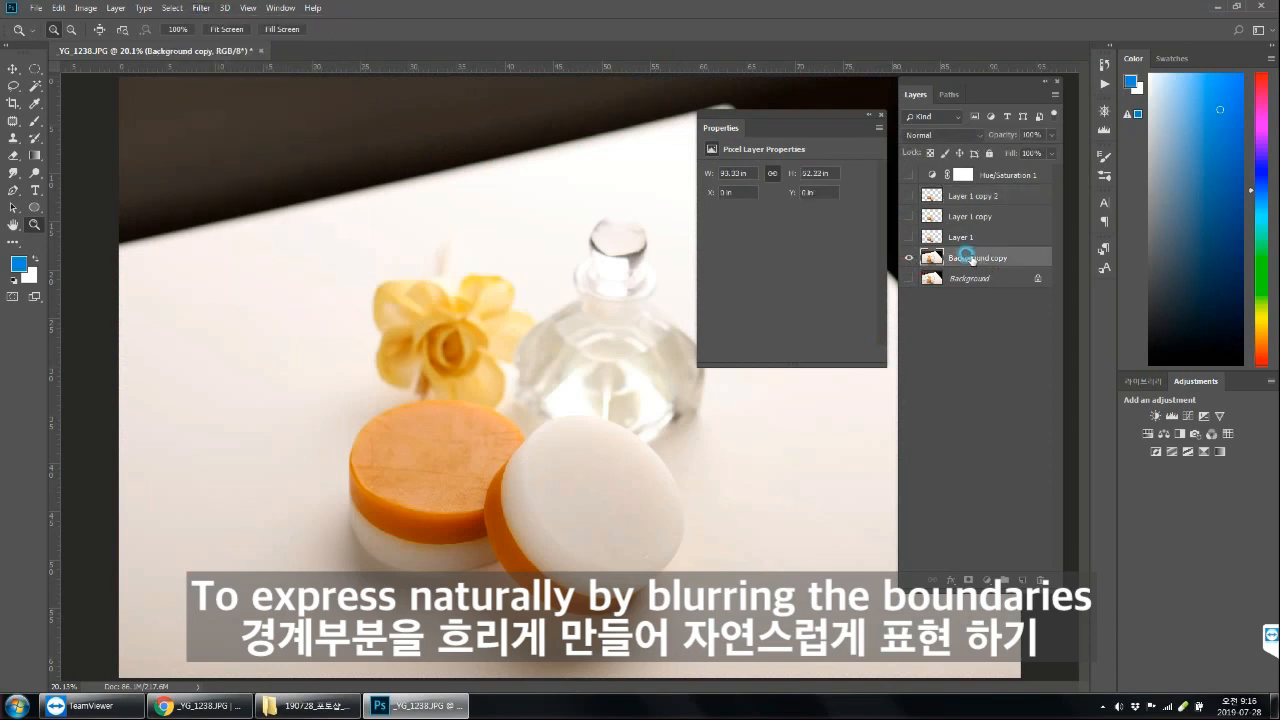
click(201, 8)
mouse_move(223, 160)
click(395, 207)
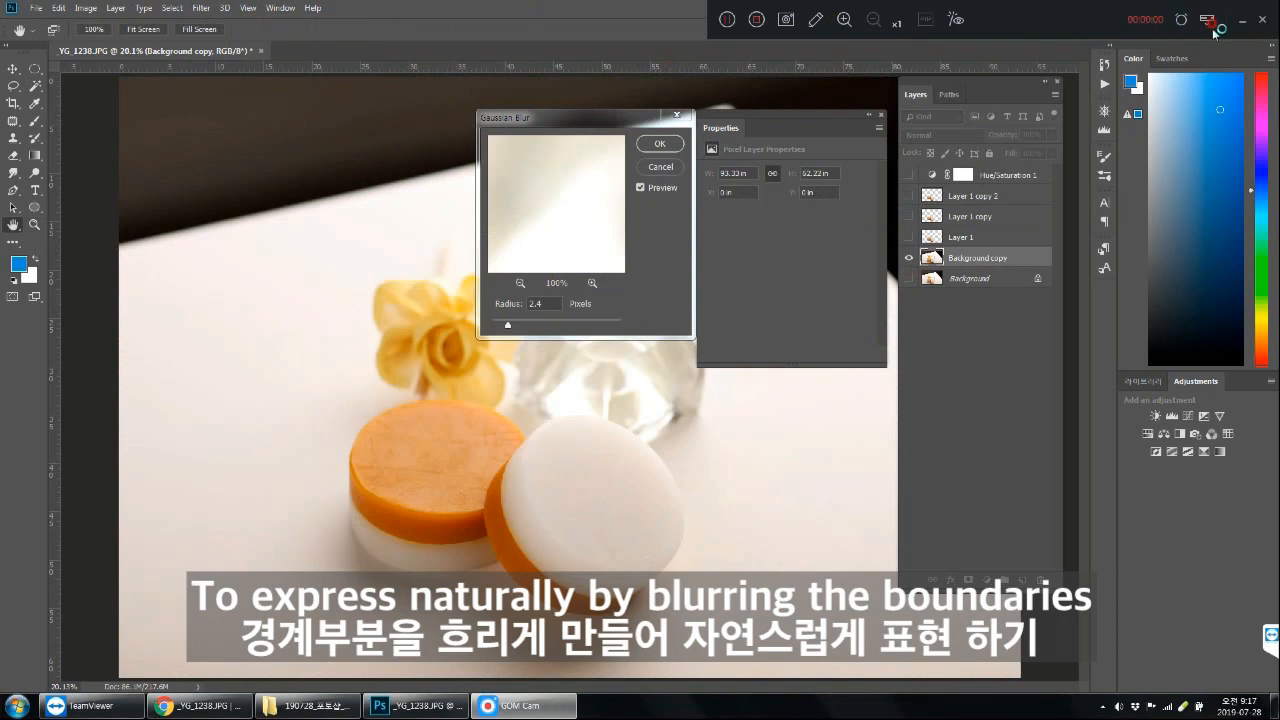
drag(510, 325, 558, 324)
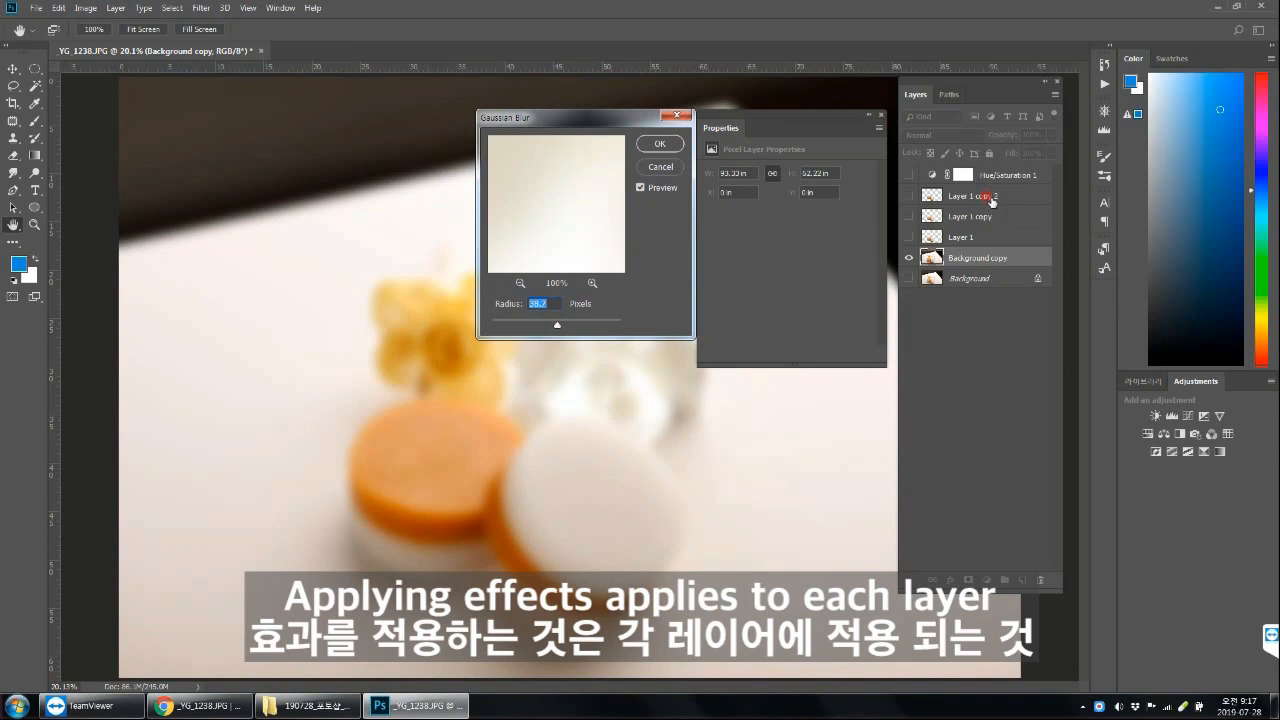
click(668, 146)
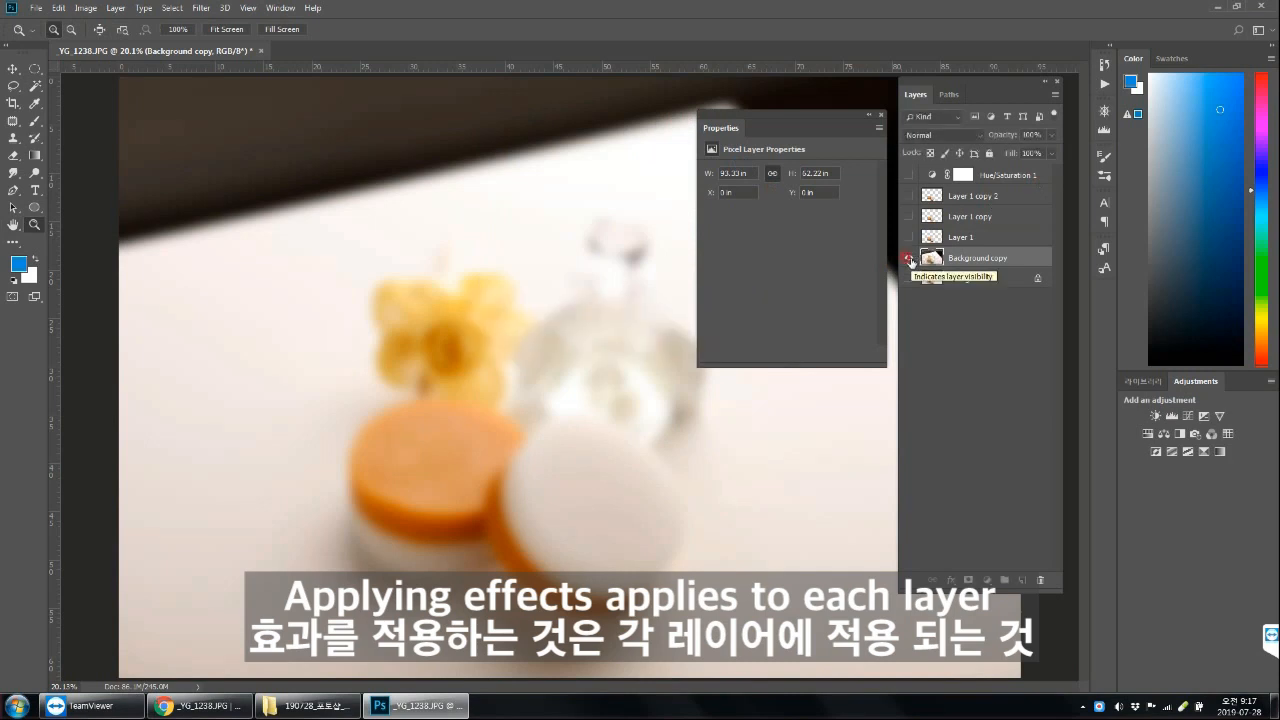
- Hide the blurred Background copy and compare Layer 1 copy 2 with Layer 1 copy, showing each one on its own
click(909, 258)
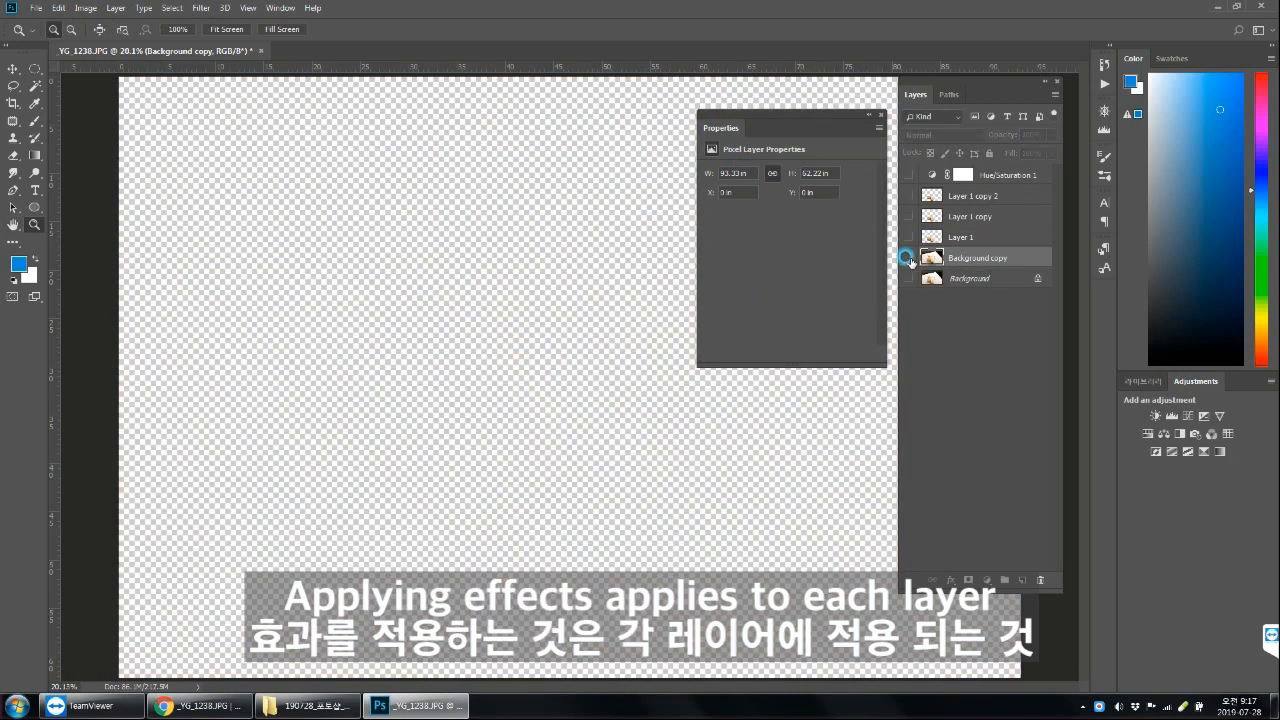
click(909, 196)
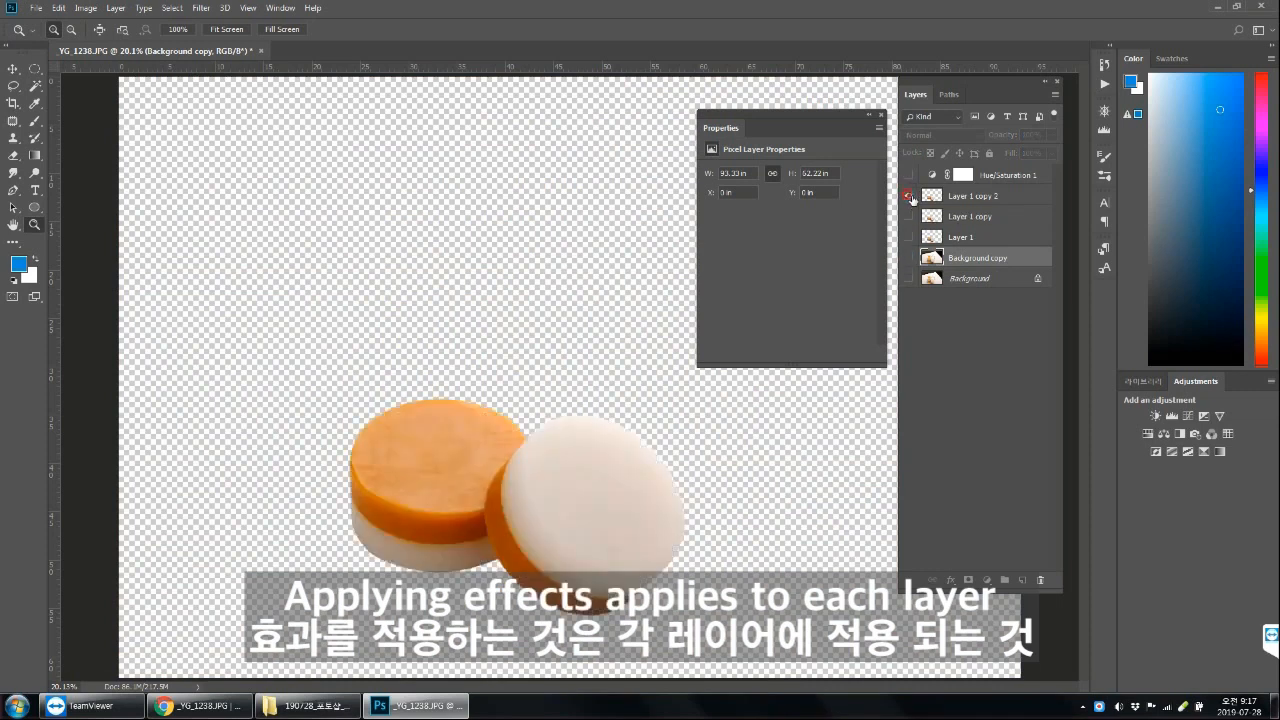
click(909, 196)
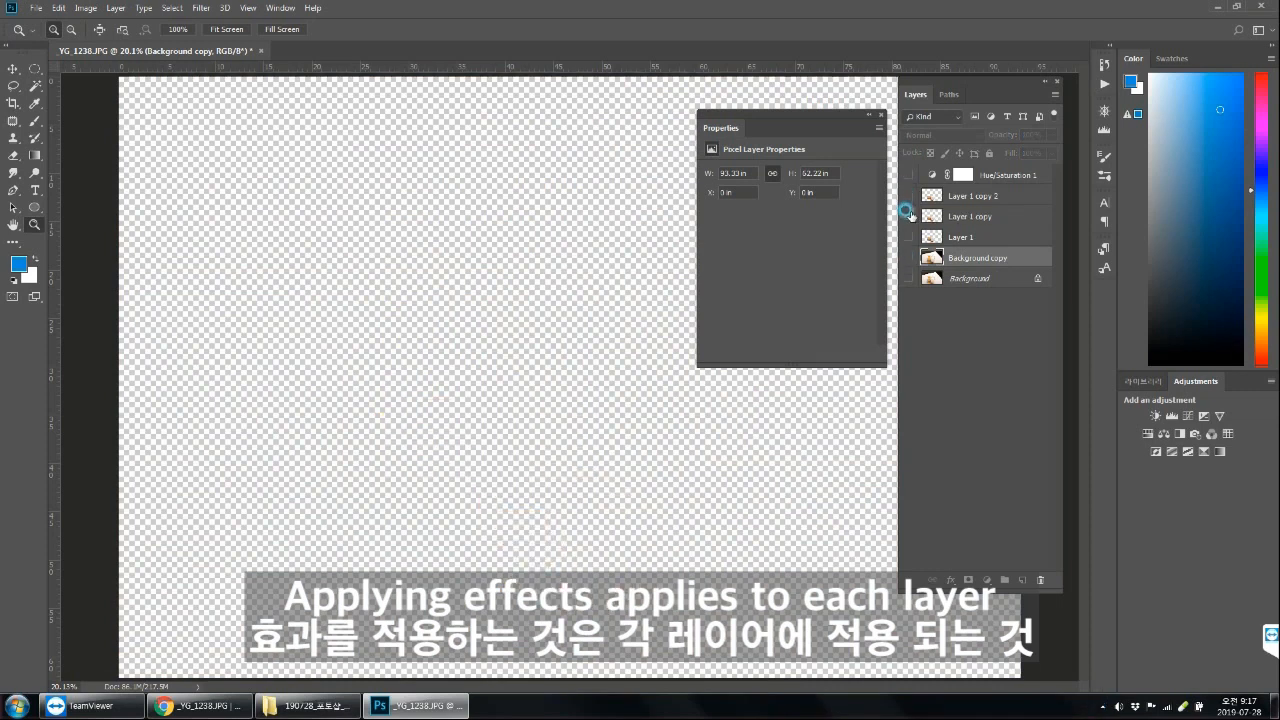
click(909, 216)
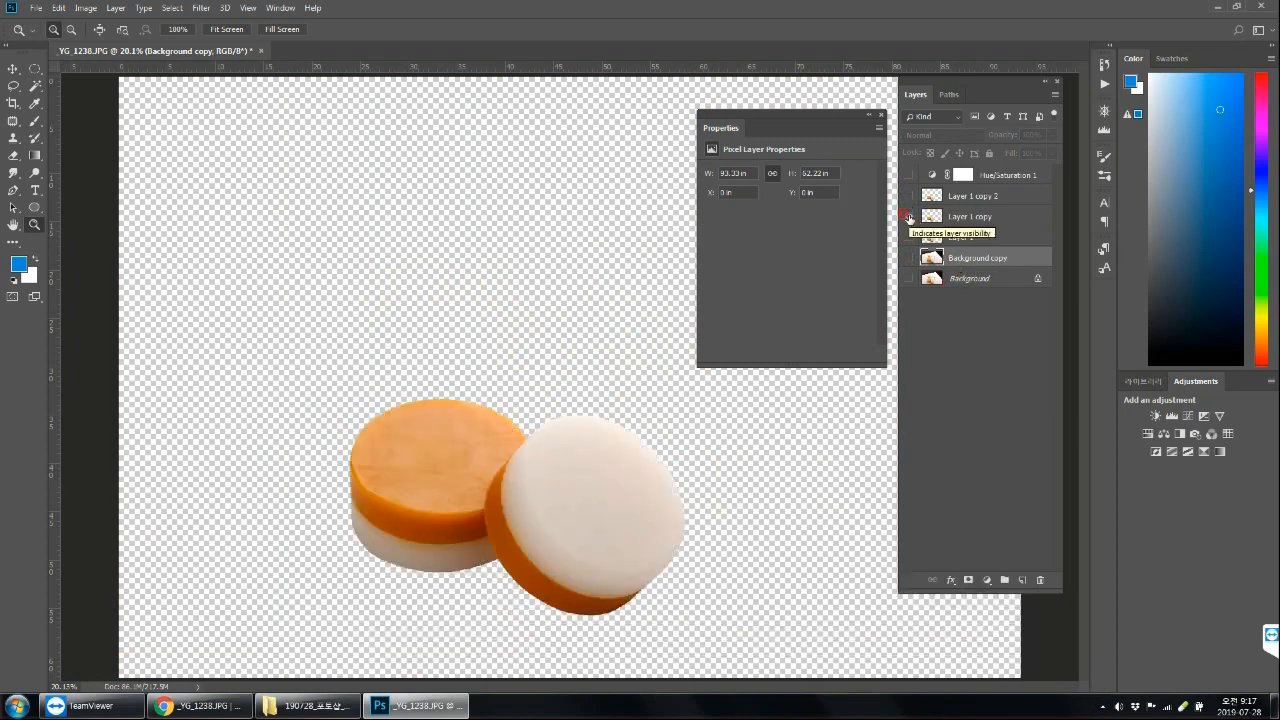
click(909, 216)
click(909, 196)
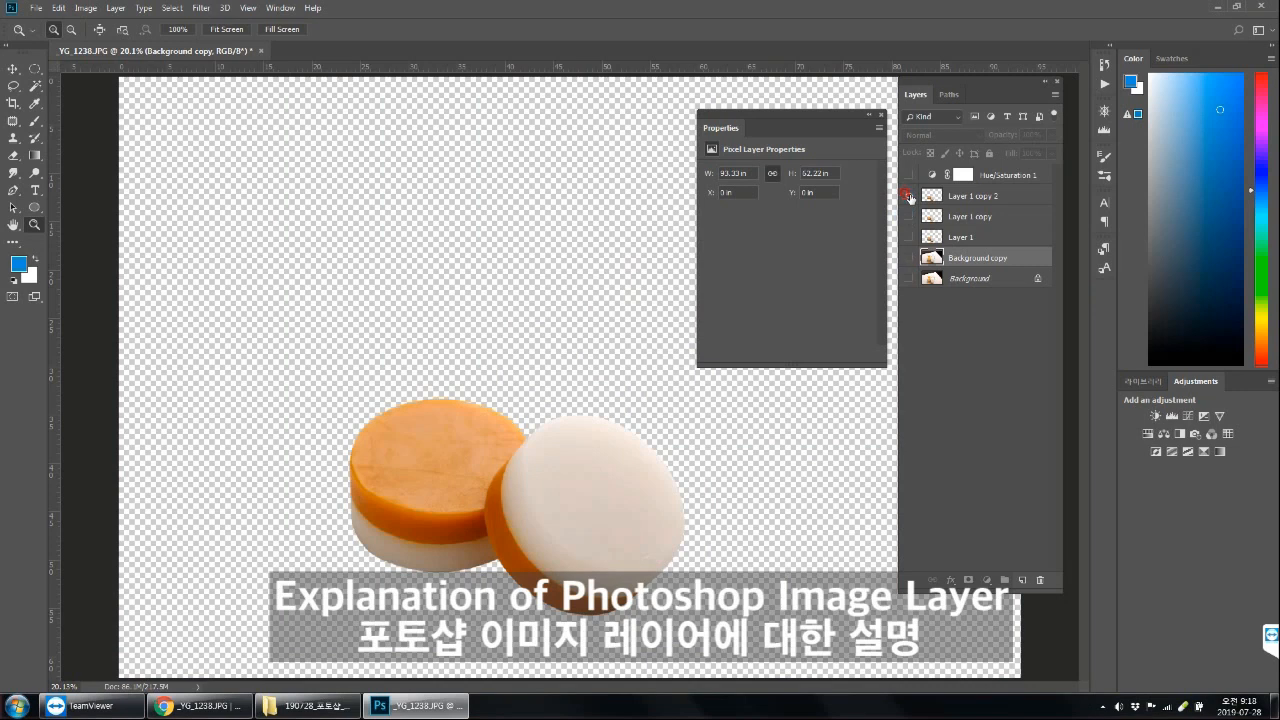
- Examine the edge where the orange and white soaps meet close up in Layer 1 copy 2
click(557, 458)
drag(505, 450, 505, 489)
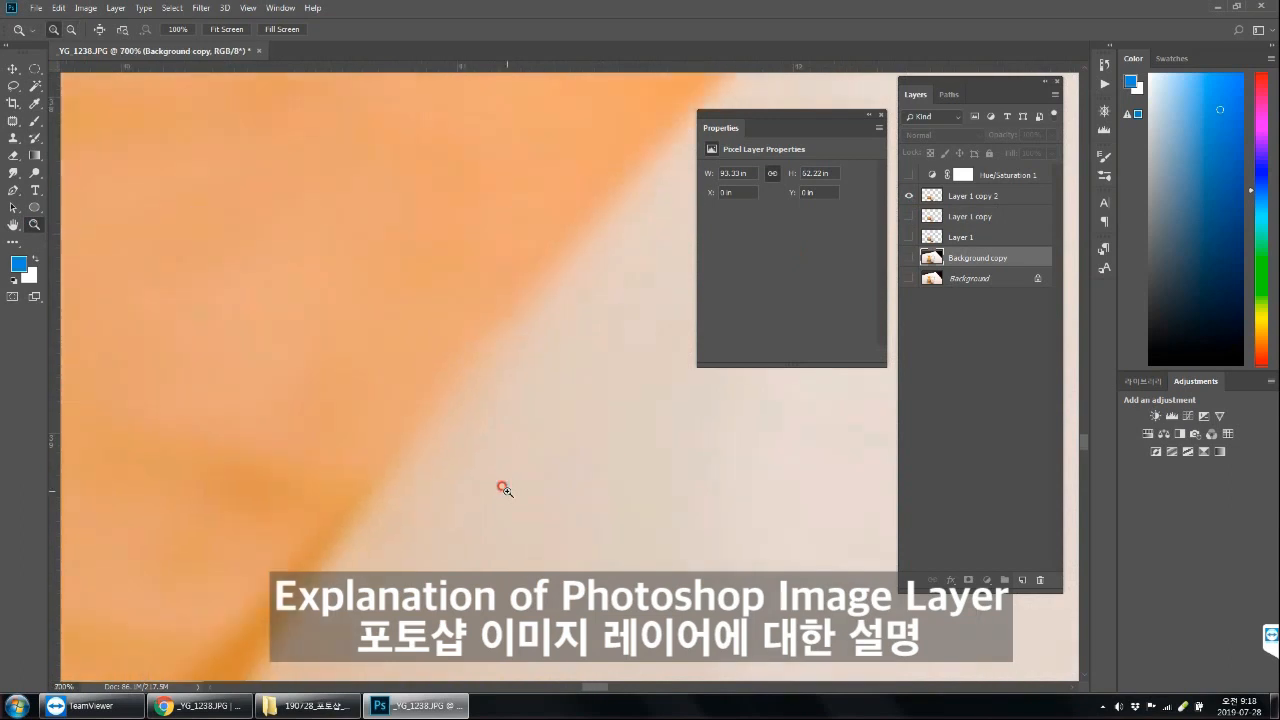
alt+click(506, 489)
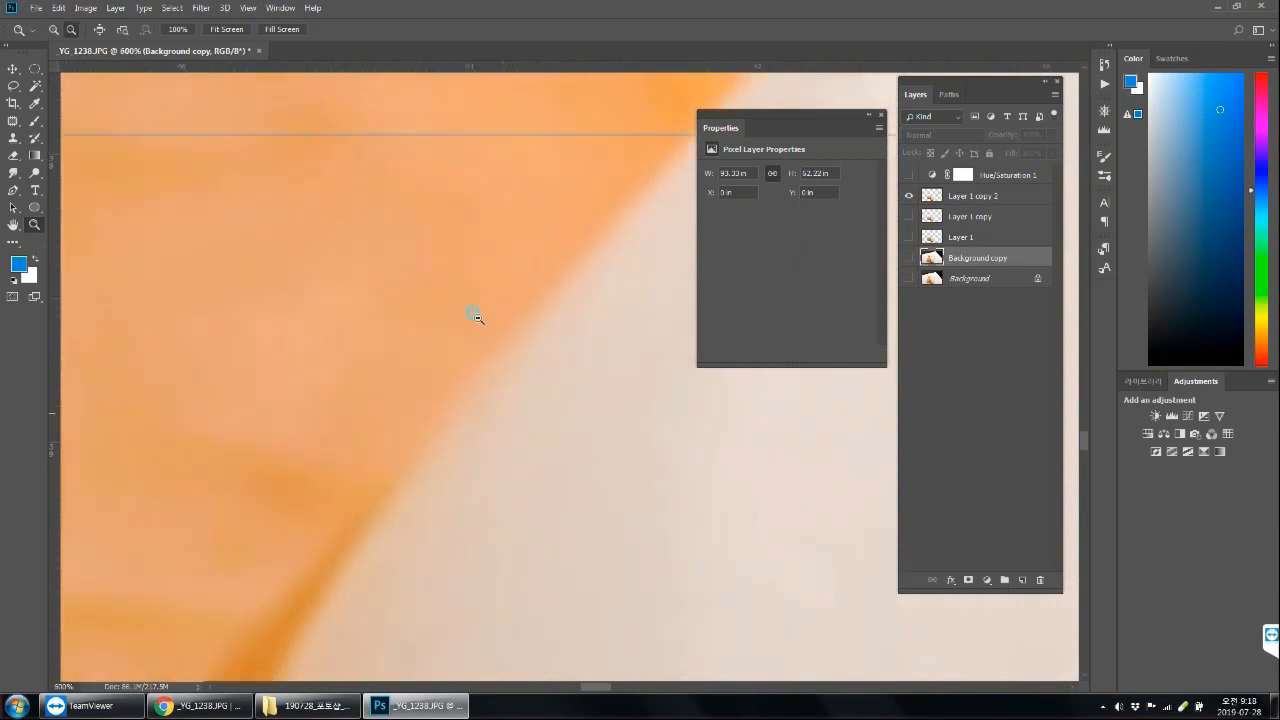
alt+click(446, 300)
alt+click(446, 300)
alt+click(446, 300)
alt+click(463, 300)
drag(538, 296, 694, 506)
- Delete the Background copy, Layer 1 and Layer 1 copy
drag(1029, 261, 1039, 579)
drag(1003, 239, 1039, 579)
drag(983, 214, 1040, 577)
click(908, 216)
click(908, 216)
- Undo the deletion of Layer 1 copy through the history and delete the blurred Layer 1 copy 2 instead
click(280, 8)
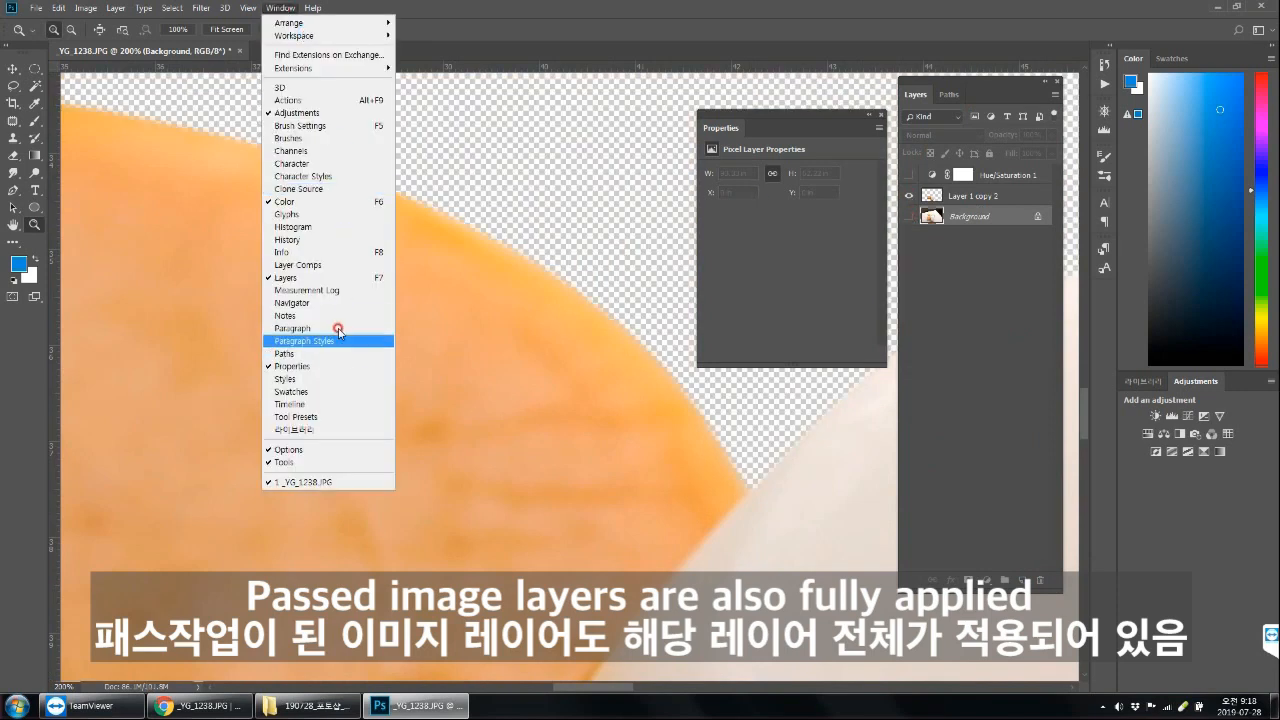
click(315, 240)
click(996, 216)
click(992, 343)
click(908, 196)
drag(985, 196, 1040, 580)
- Show the Background, Layer 1 copy and Hue/Saturation layers, and clip the Hue/Saturation adjustment to Layer 1 copy
click(906, 216)
click(908, 196)
click(908, 175)
click(974, 201)
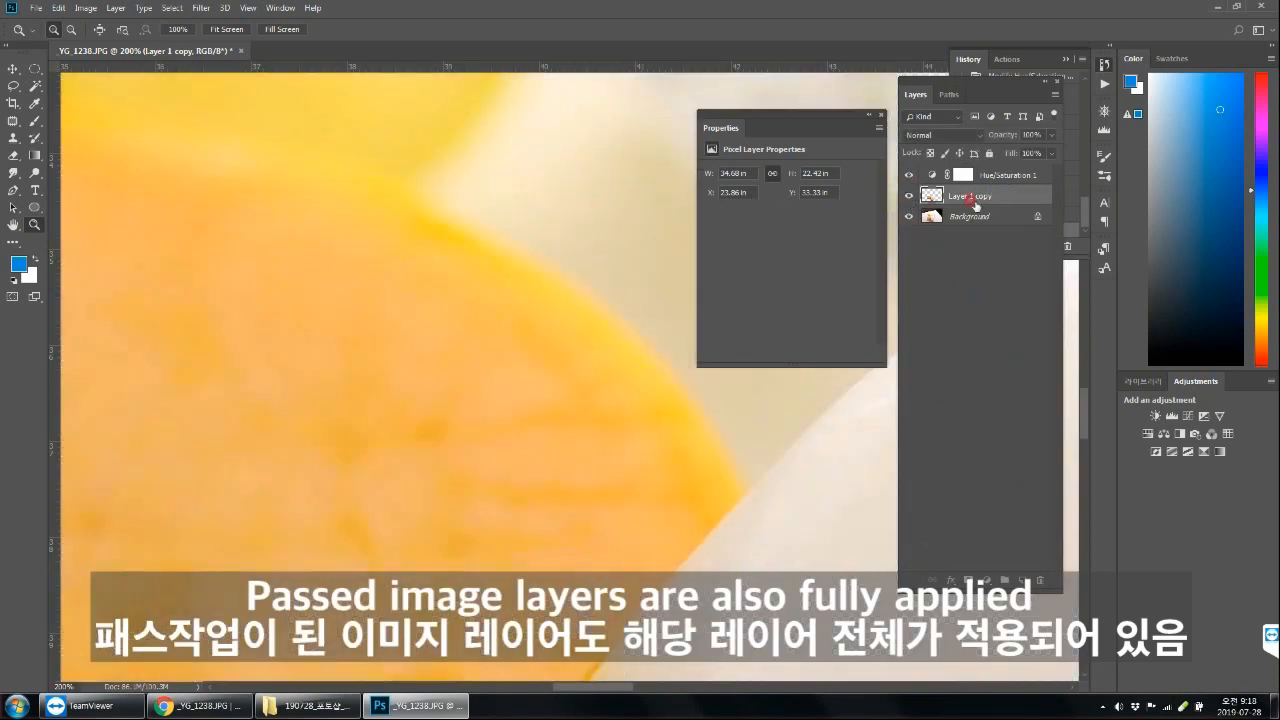
alt+click(1008, 186)
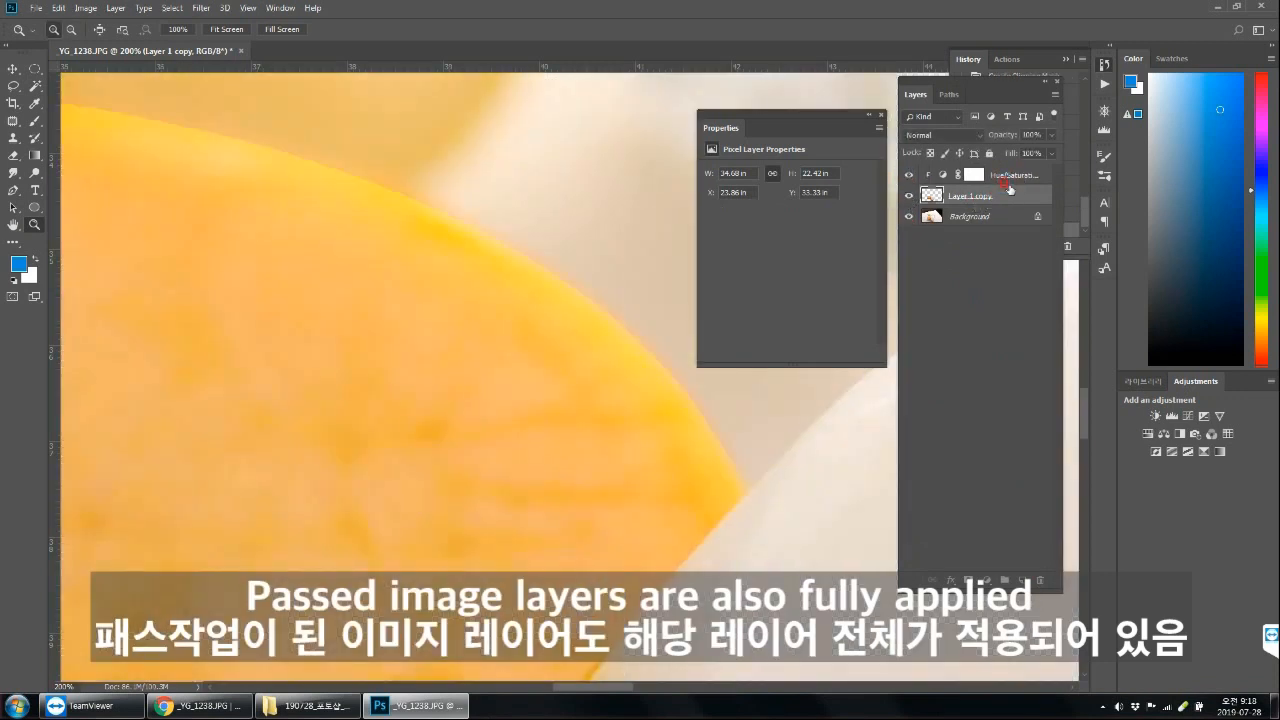
- Duplicate Layer 1 copy, hide the Background, and clip the Hue/Saturation adjustment to the duplicate
ctrl+click(1018, 199)
click(1020, 199)
drag(1020, 199, 1023, 580)
click(906, 238)
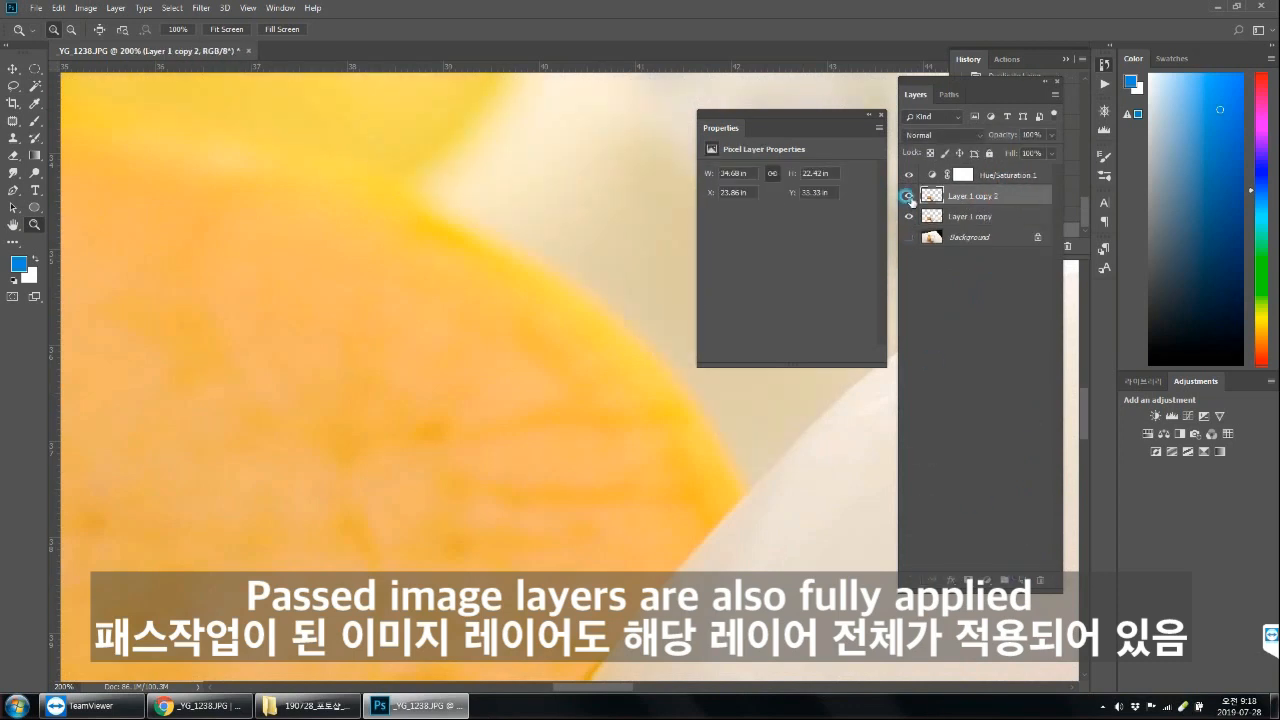
alt+click(1012, 186)
- Hide the Hue/Saturation adjustment and compare the two soap layers one at a time at the soap boundary, ending on Layer 1 copy
click(909, 196)
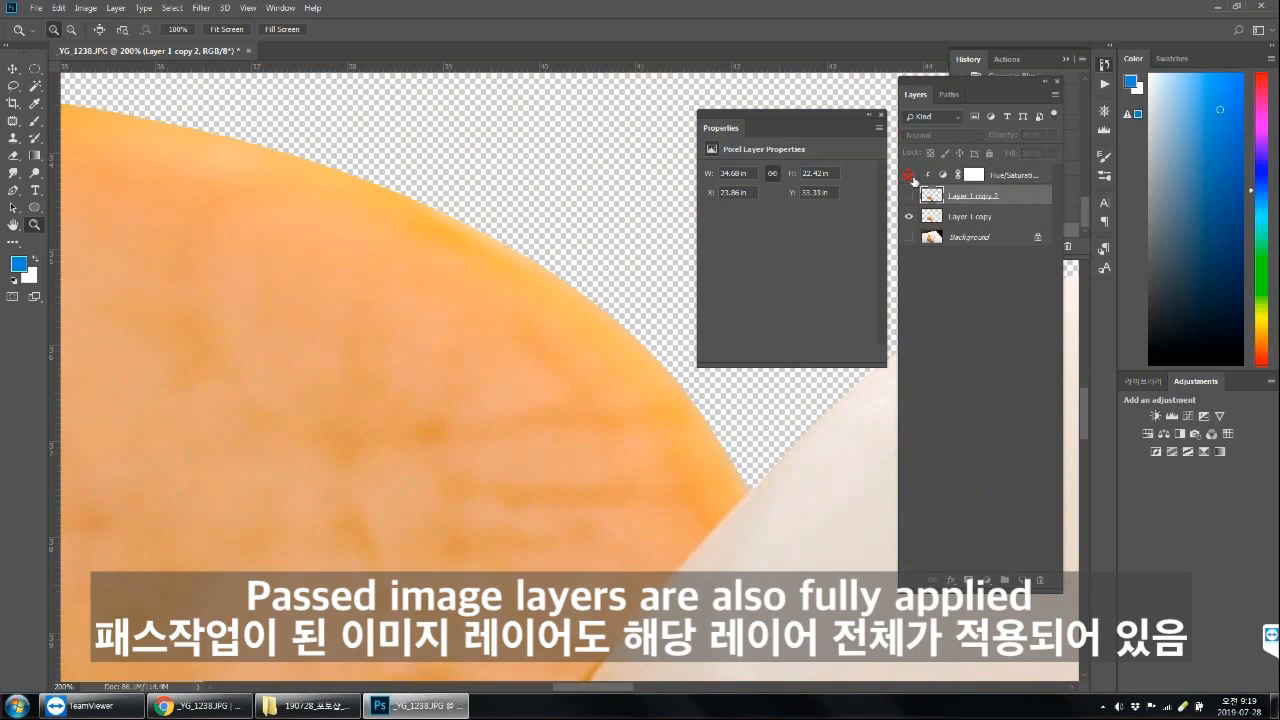
click(984, 216)
drag(714, 567, 497, 380)
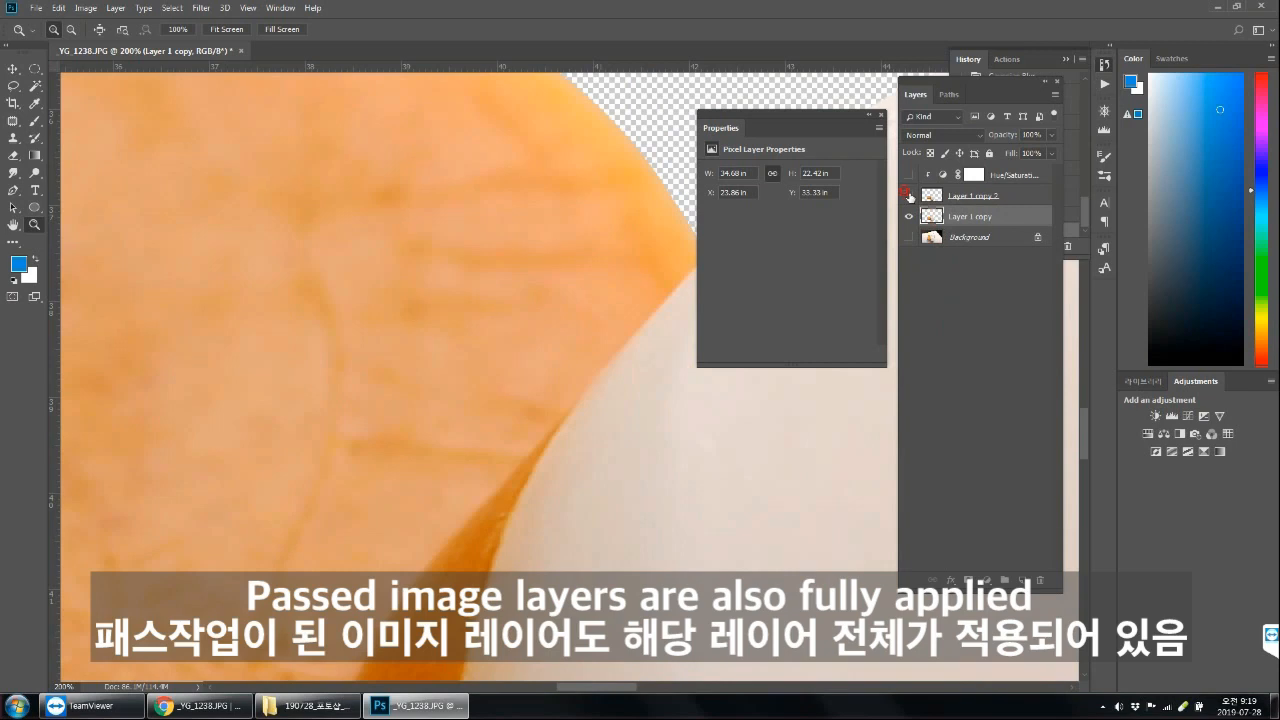
click(909, 196)
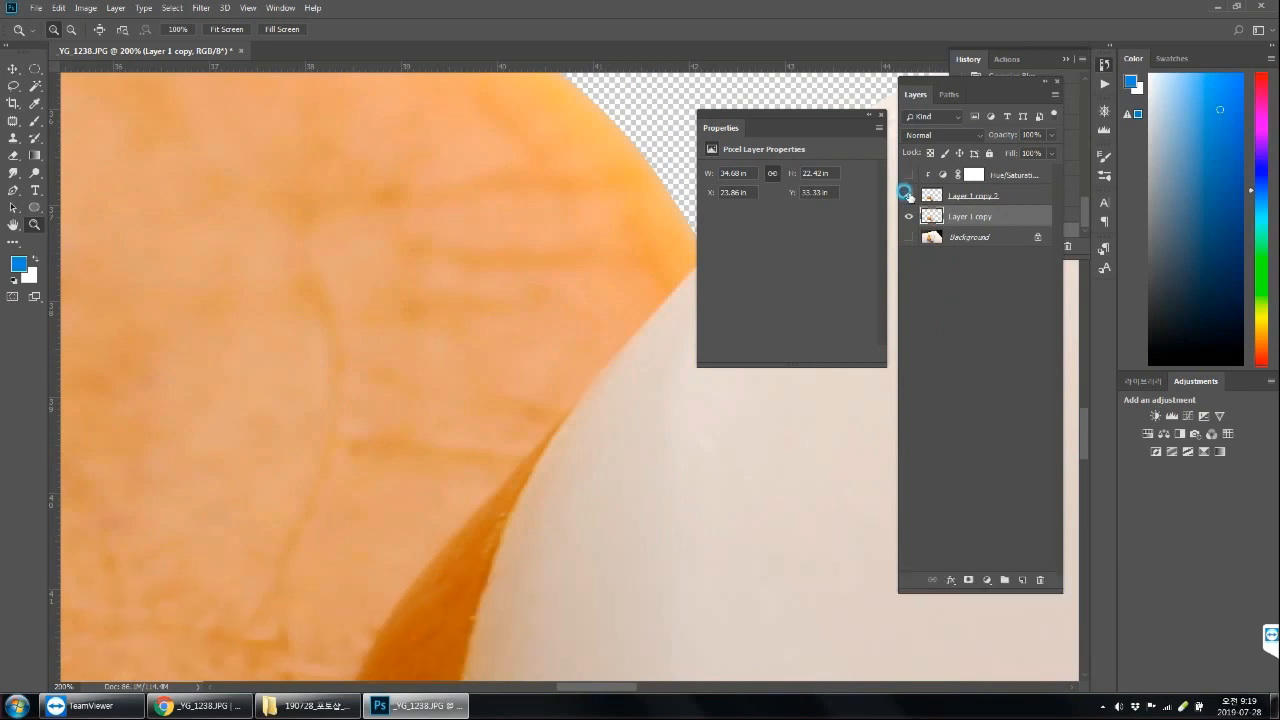
click(909, 216)
click(982, 197)
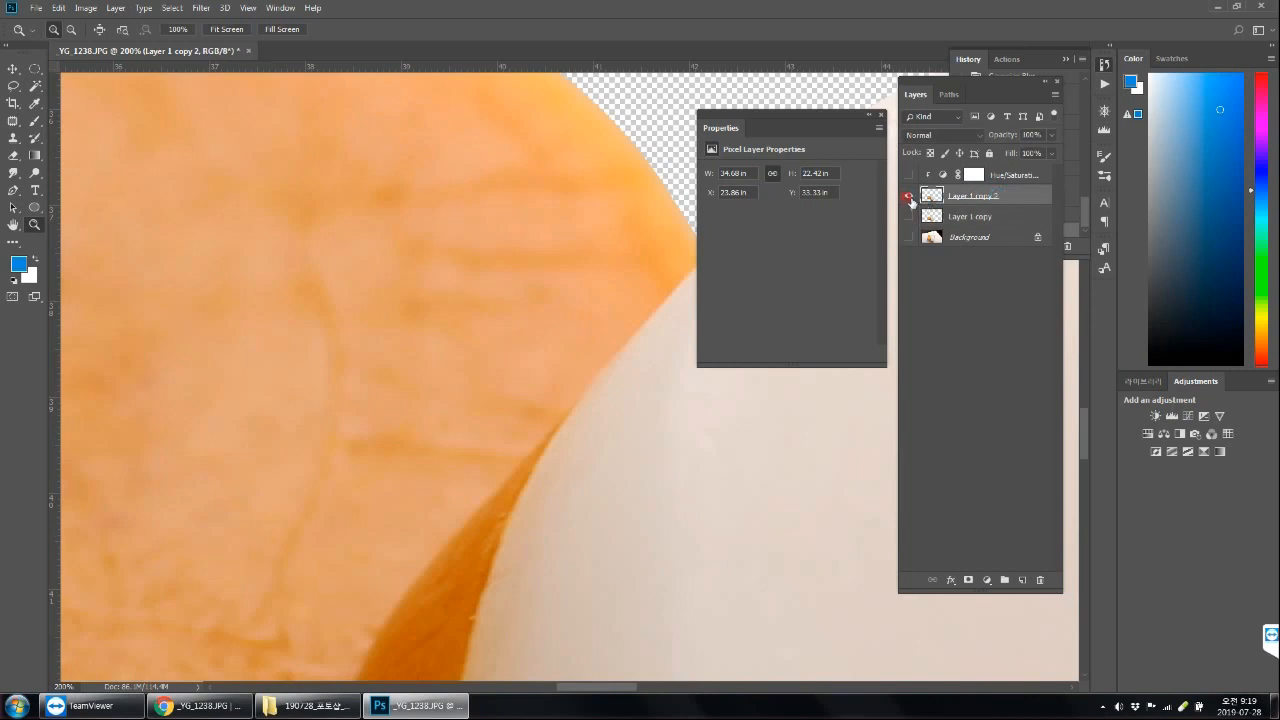
click(909, 196)
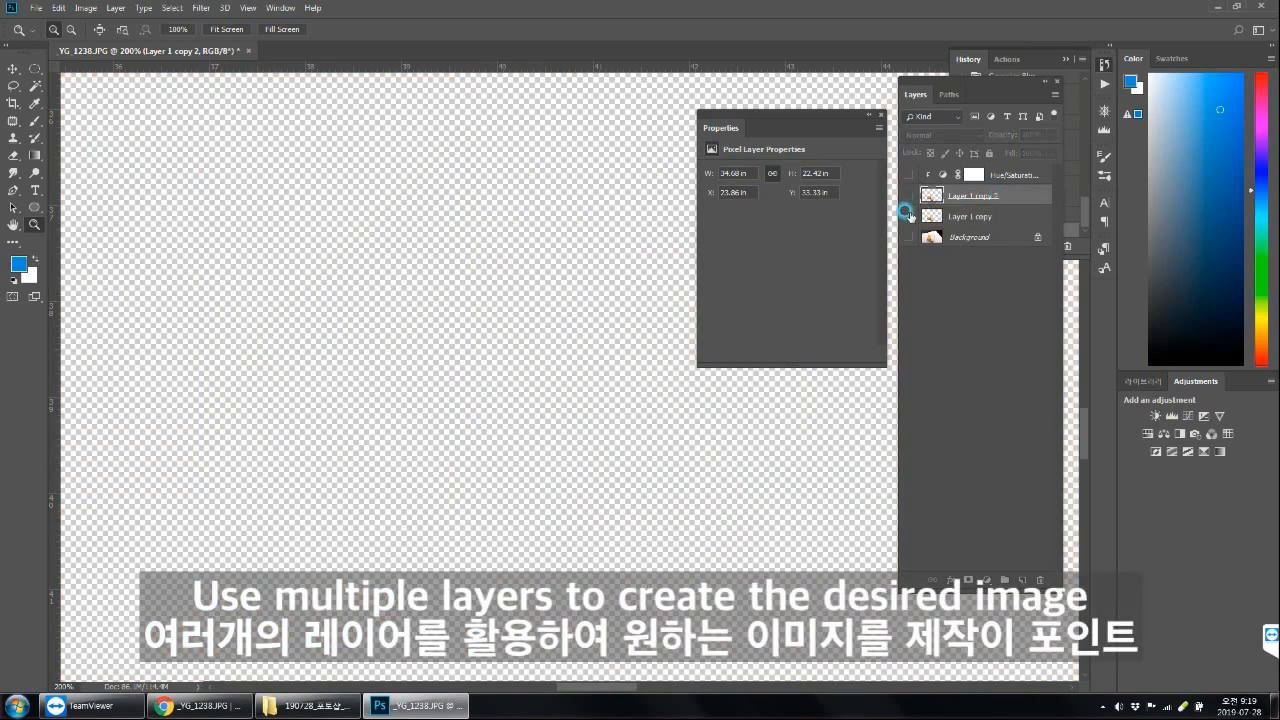
click(909, 216)
click(976, 218)
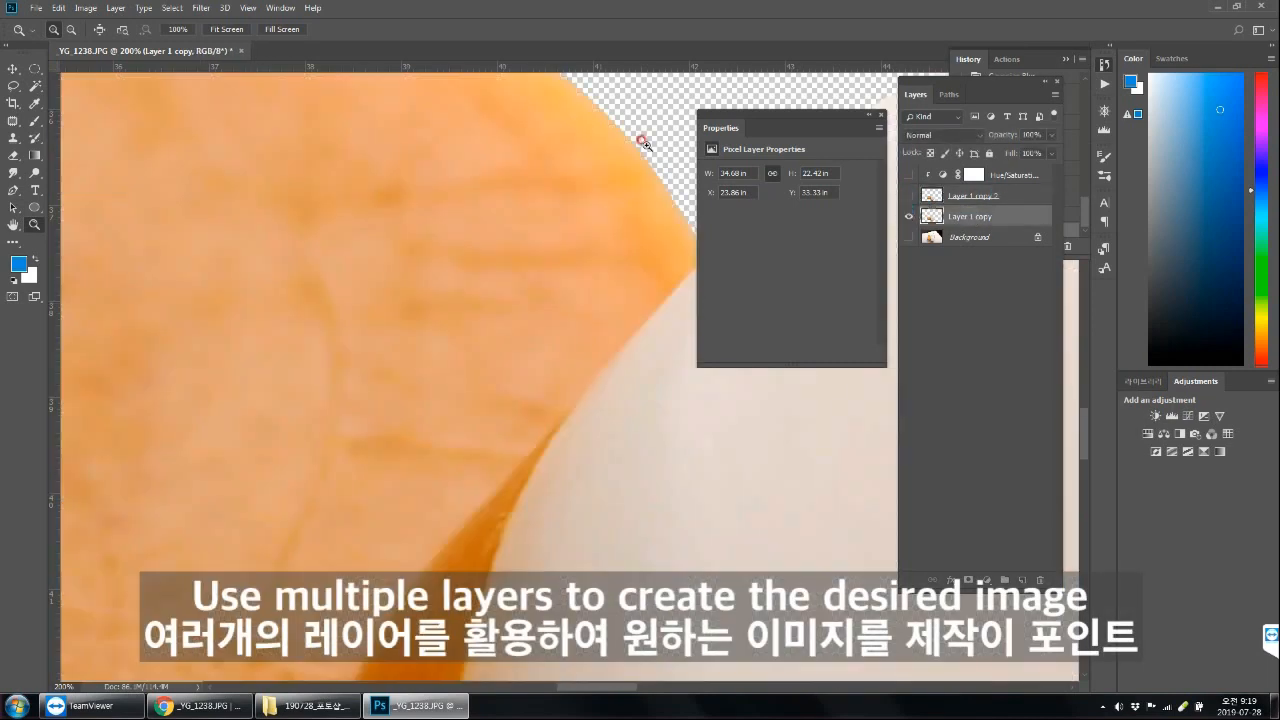
- Apply a Gaussian Blur to the lower soap layer, Layer 1 copy
click(201, 8)
mouse_move(231, 163)
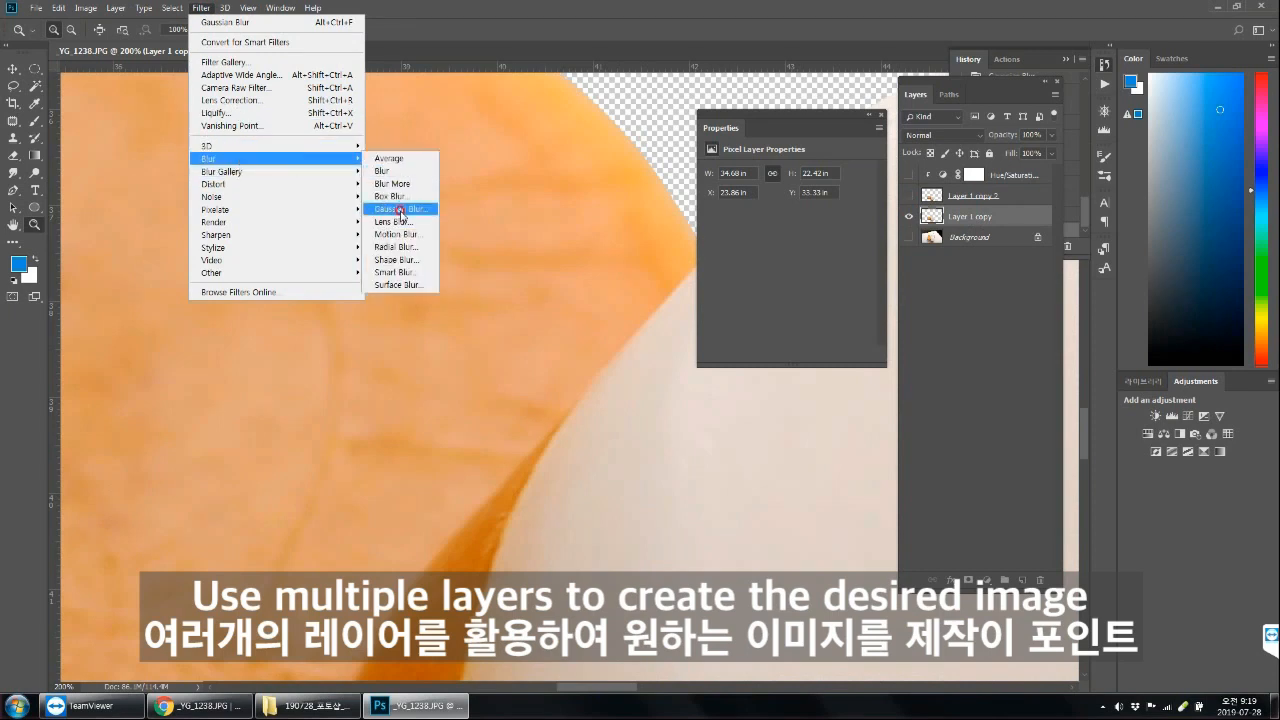
click(395, 210)
drag(562, 326, 529, 326)
key(z)
click(660, 143)
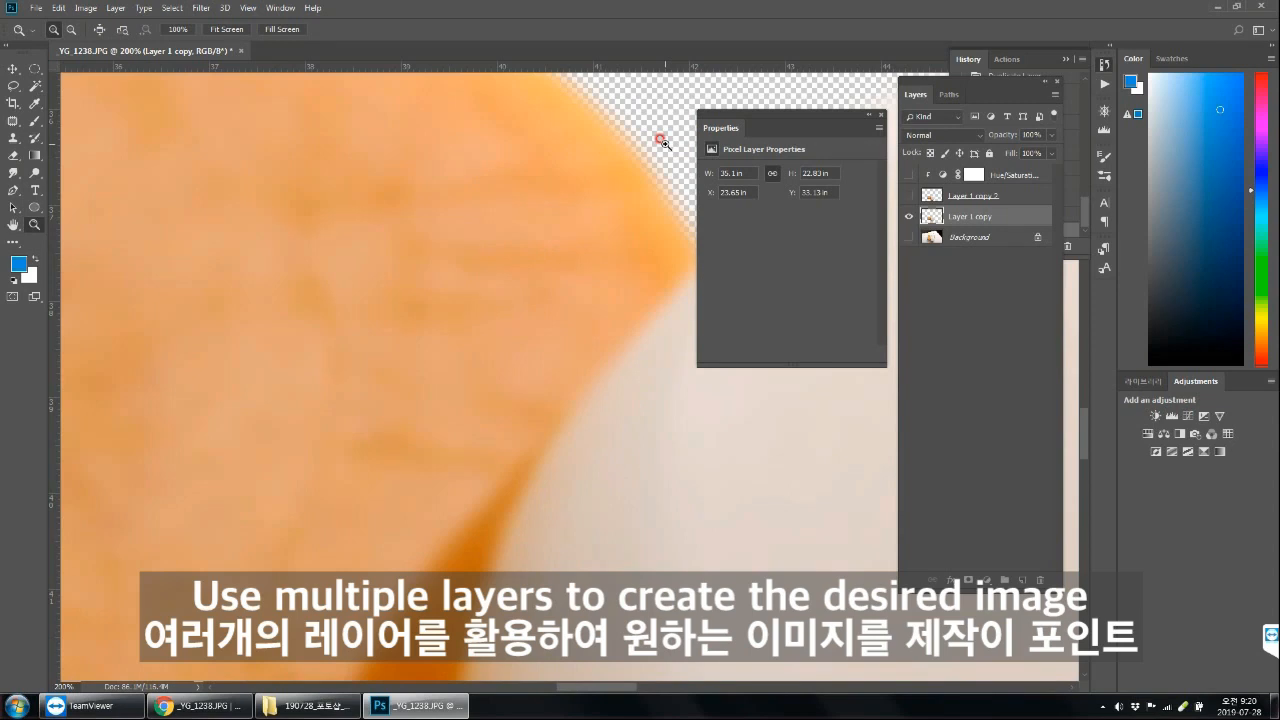
- Compare the soap edges with and without the sharp Layer 1 copy 2 over the blurred Layer 1 copy
click(908, 196)
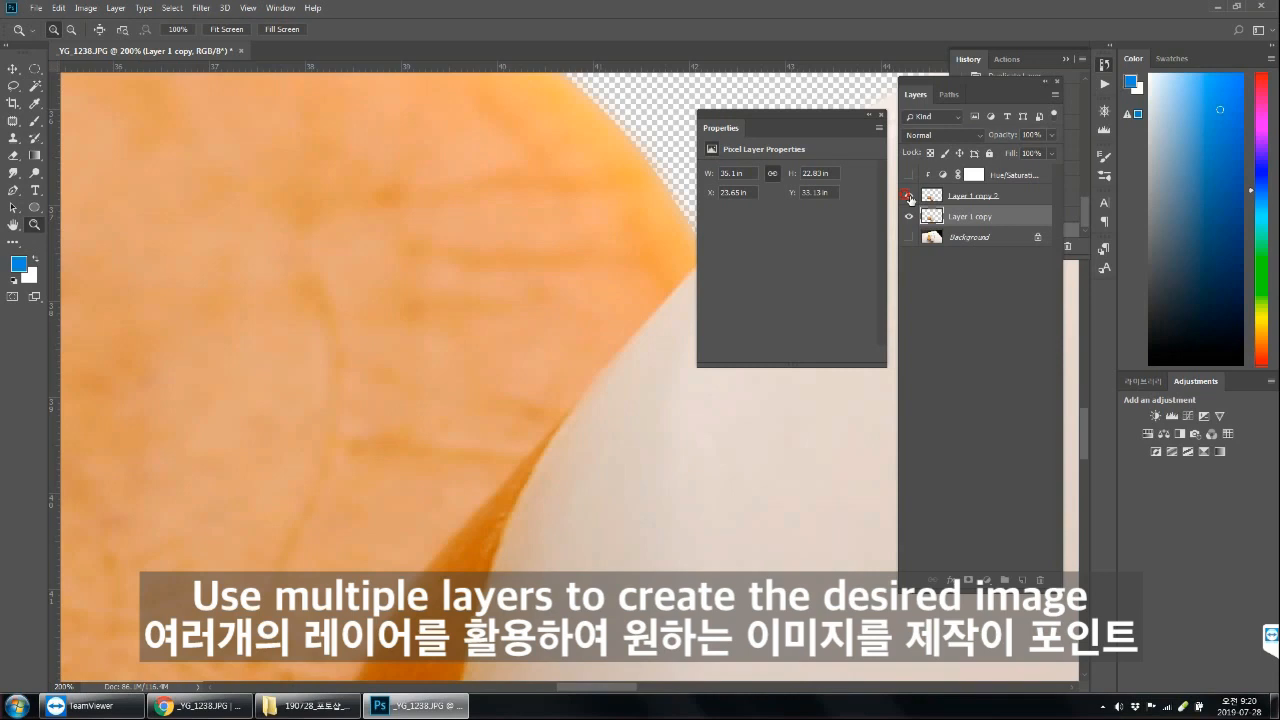
click(909, 196)
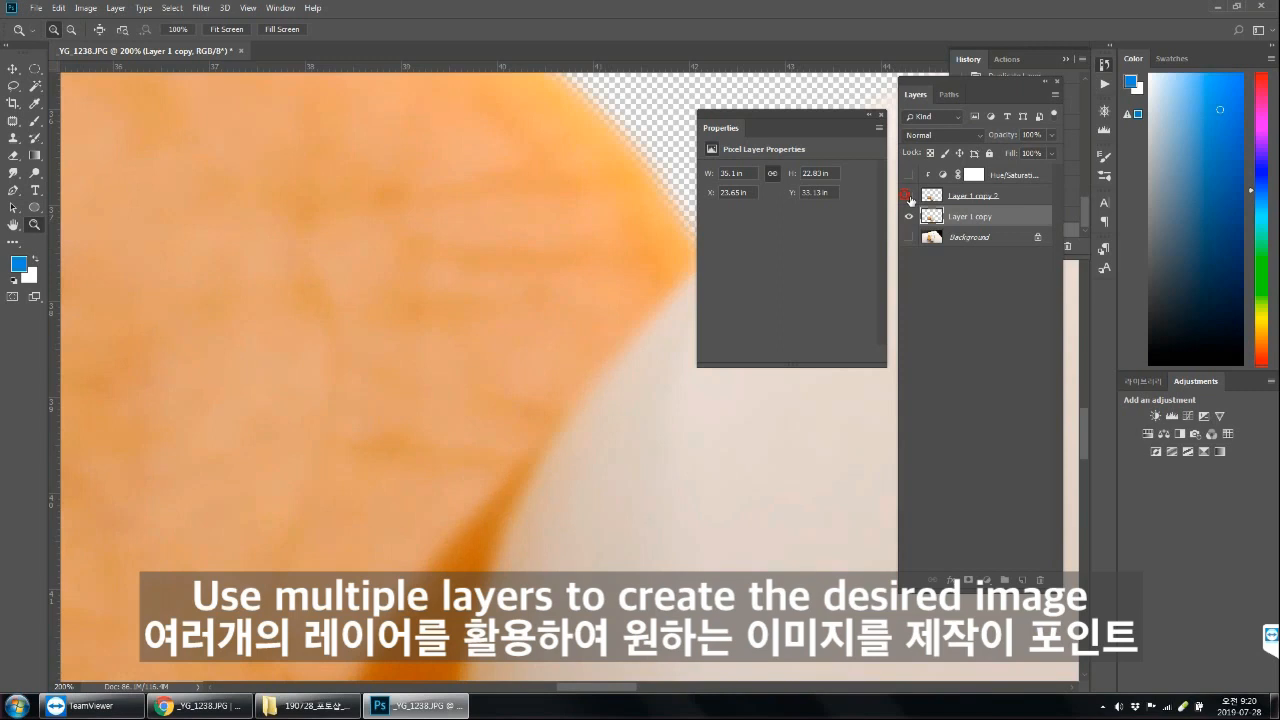
alt+click(495, 354)
alt+click(500, 352)
drag(535, 369, 496, 278)
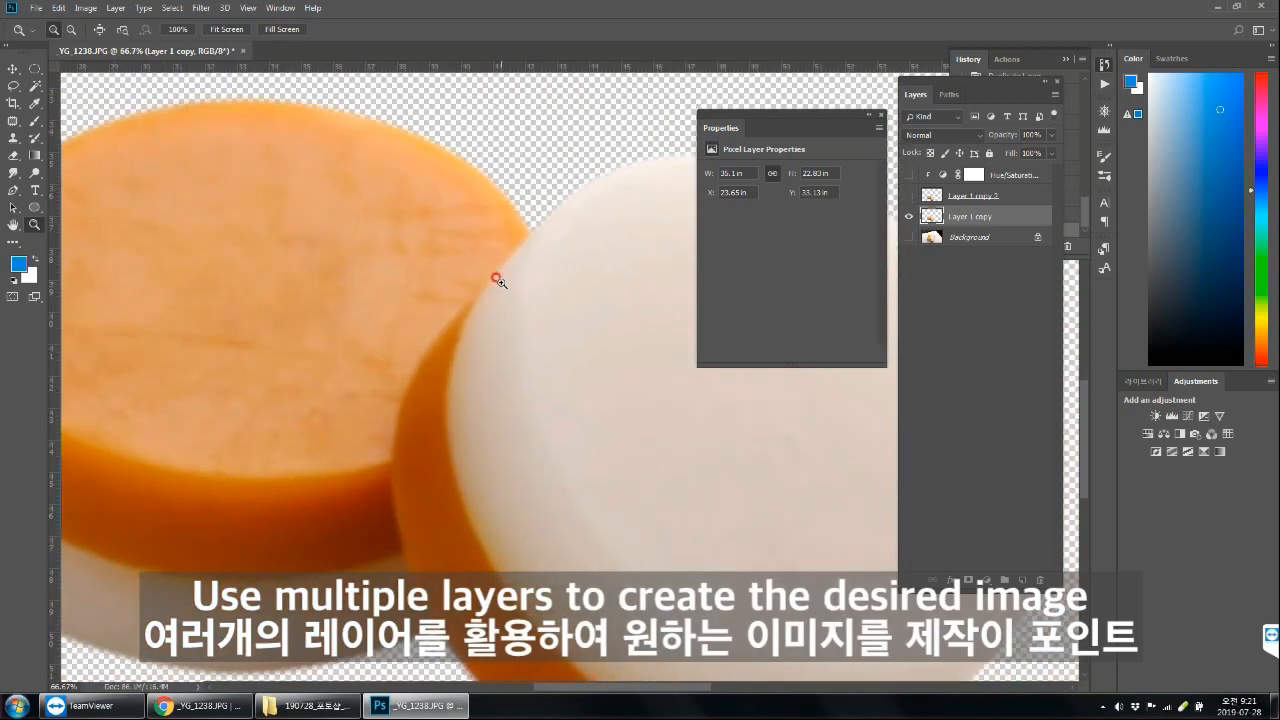
- Preview the blurred soaps over the Background, then show Layer 1 copy 2 above them with the Background hidden
click(908, 237)
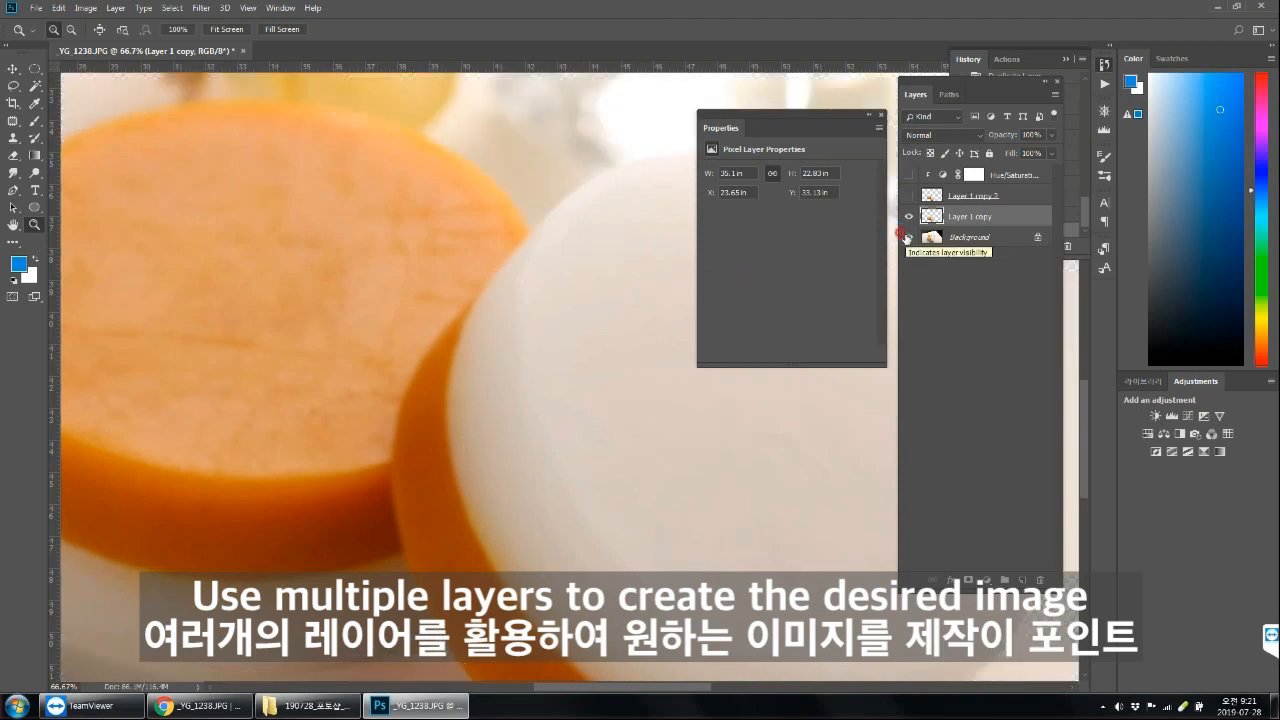
alt+click(534, 390)
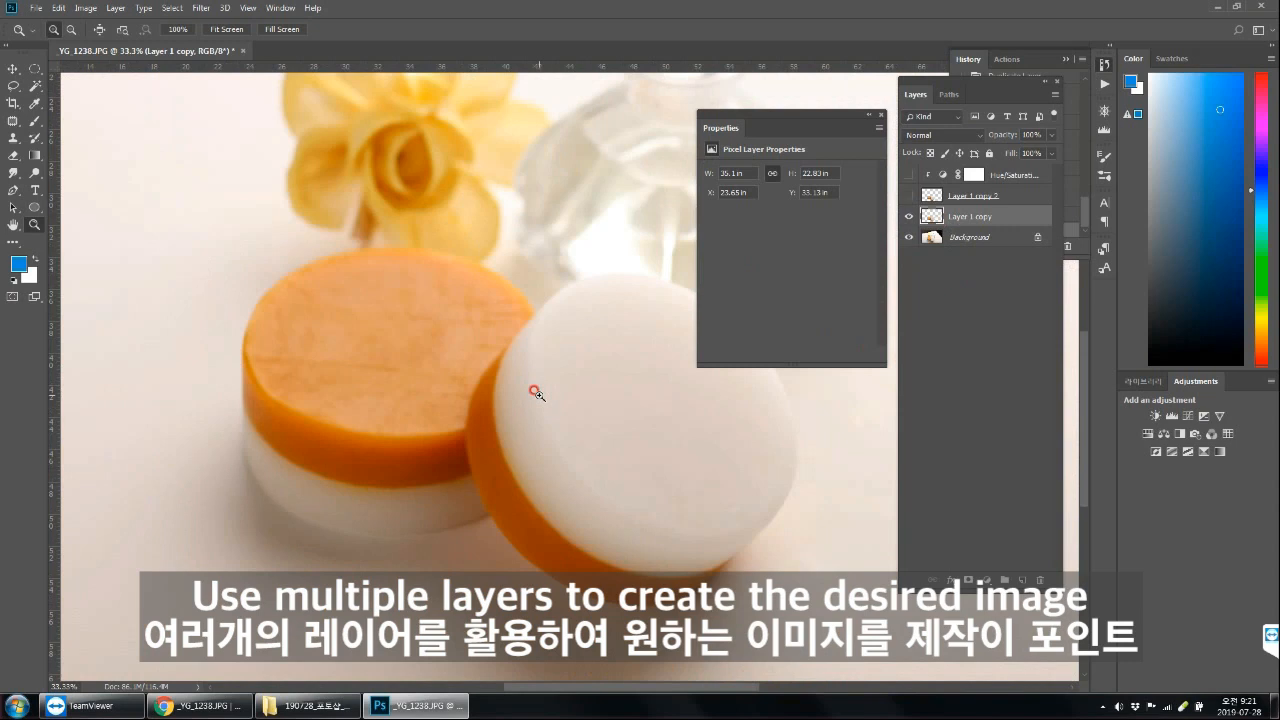
click(908, 196)
click(909, 237)
click(414, 280)
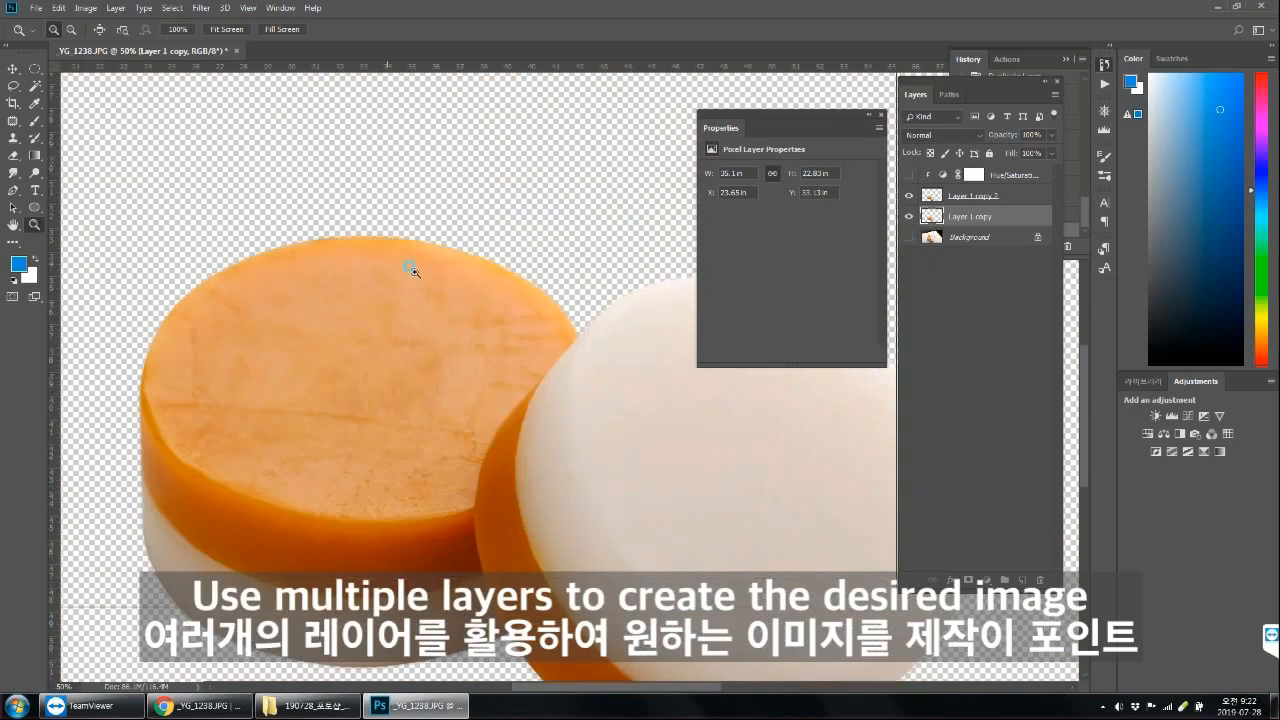
- Compare the orange soap's upper edge with and without the sharp Layer 1 copy 2 over the blurred Layer 1 copy
click(411, 272)
click(438, 216)
click(391, 213)
click(376, 201)
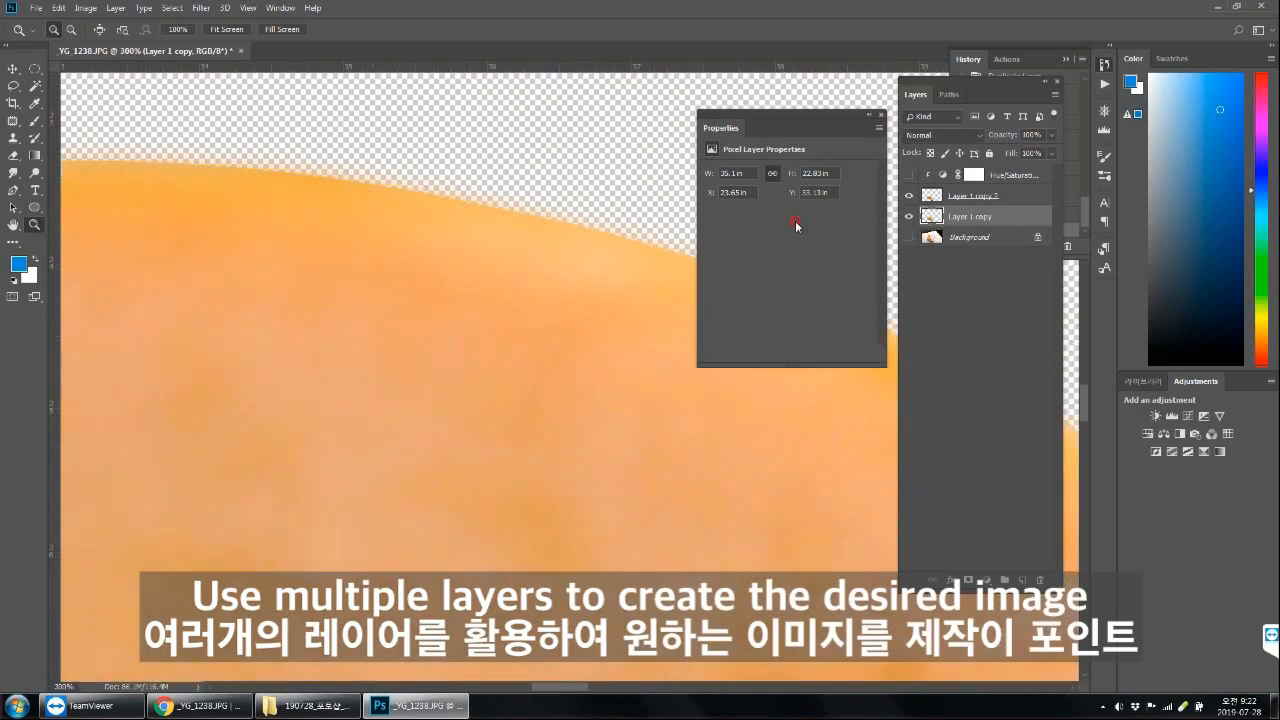
click(908, 195)
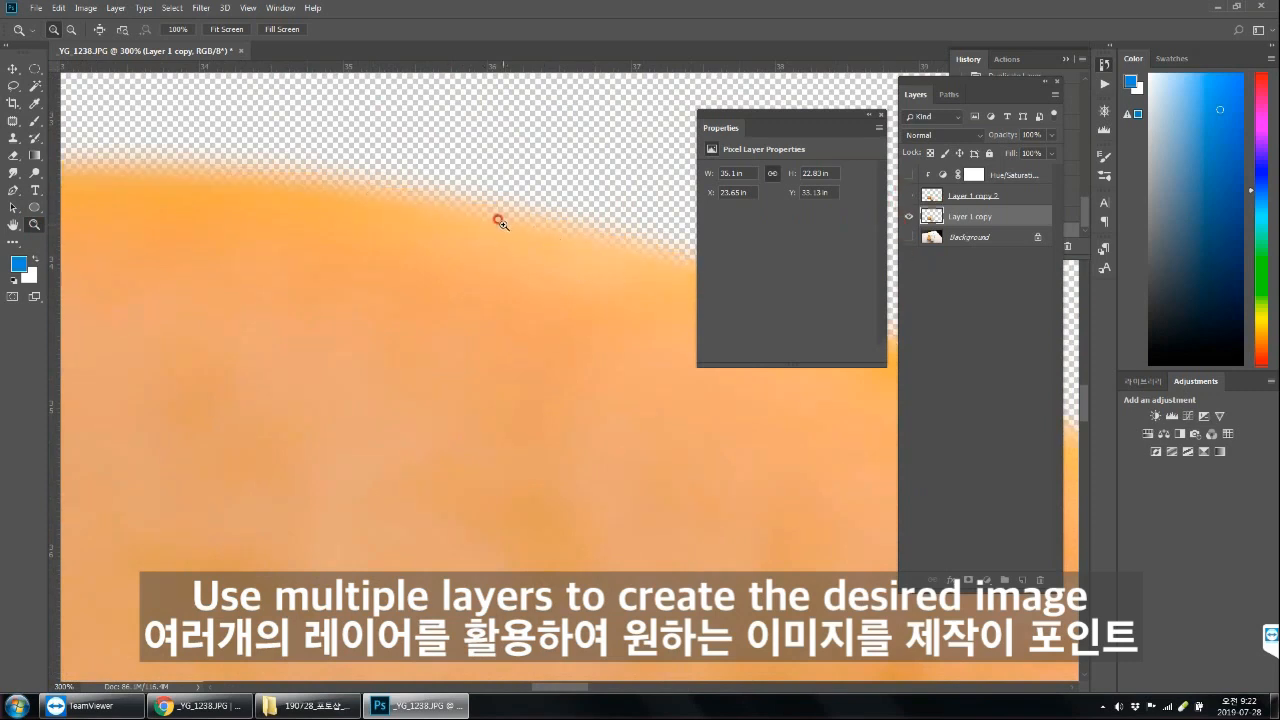
click(908, 196)
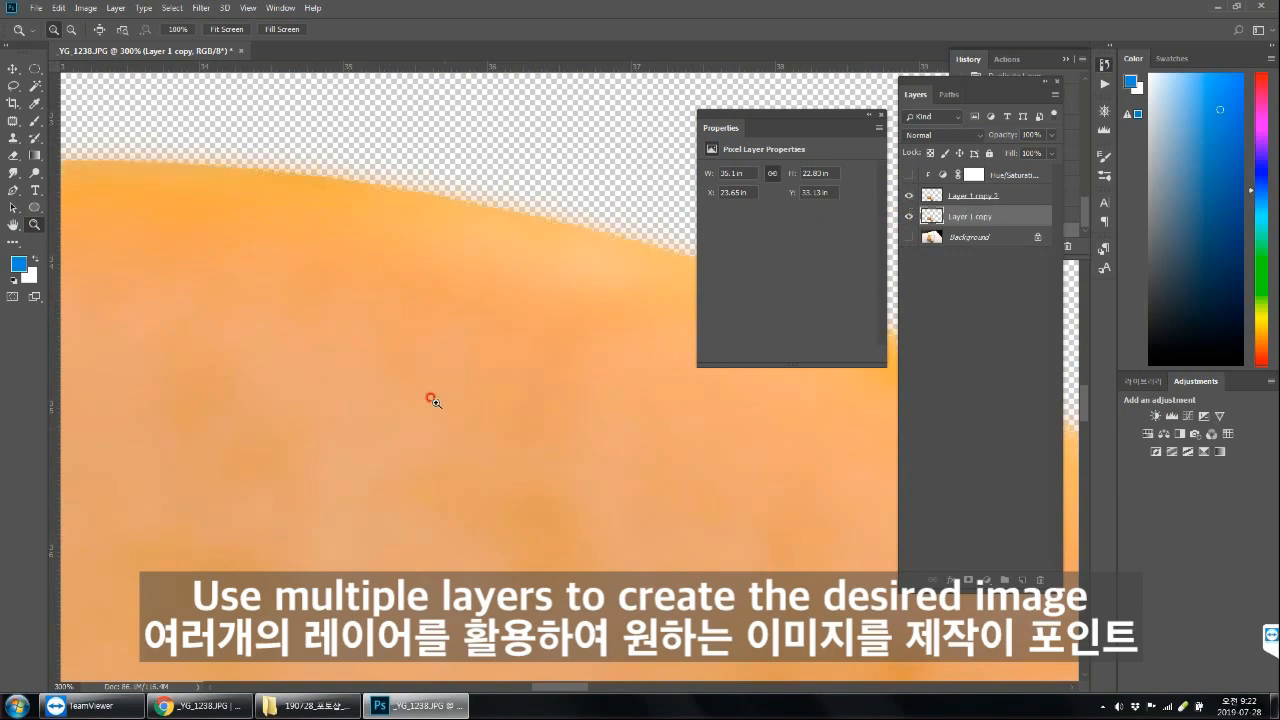
- Add a new layer directly above the Background and fill it with black
alt+click(430, 532)
alt+click(430, 532)
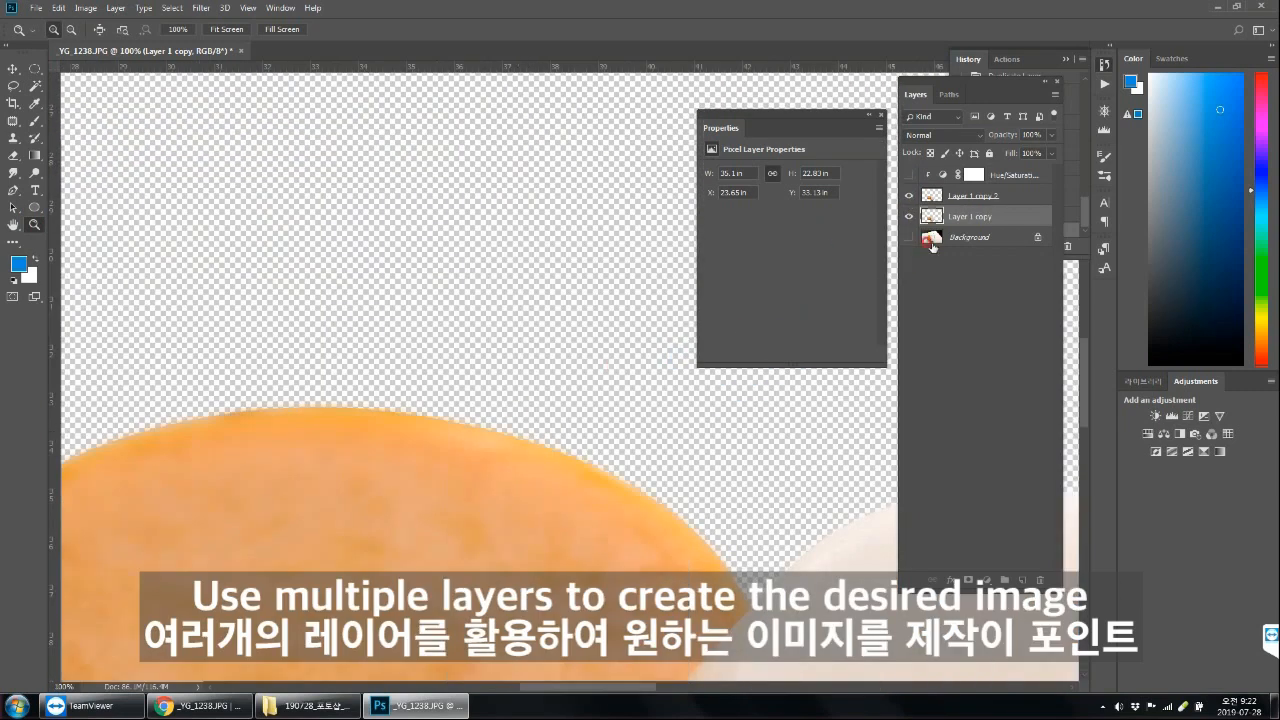
click(994, 237)
click(1021, 580)
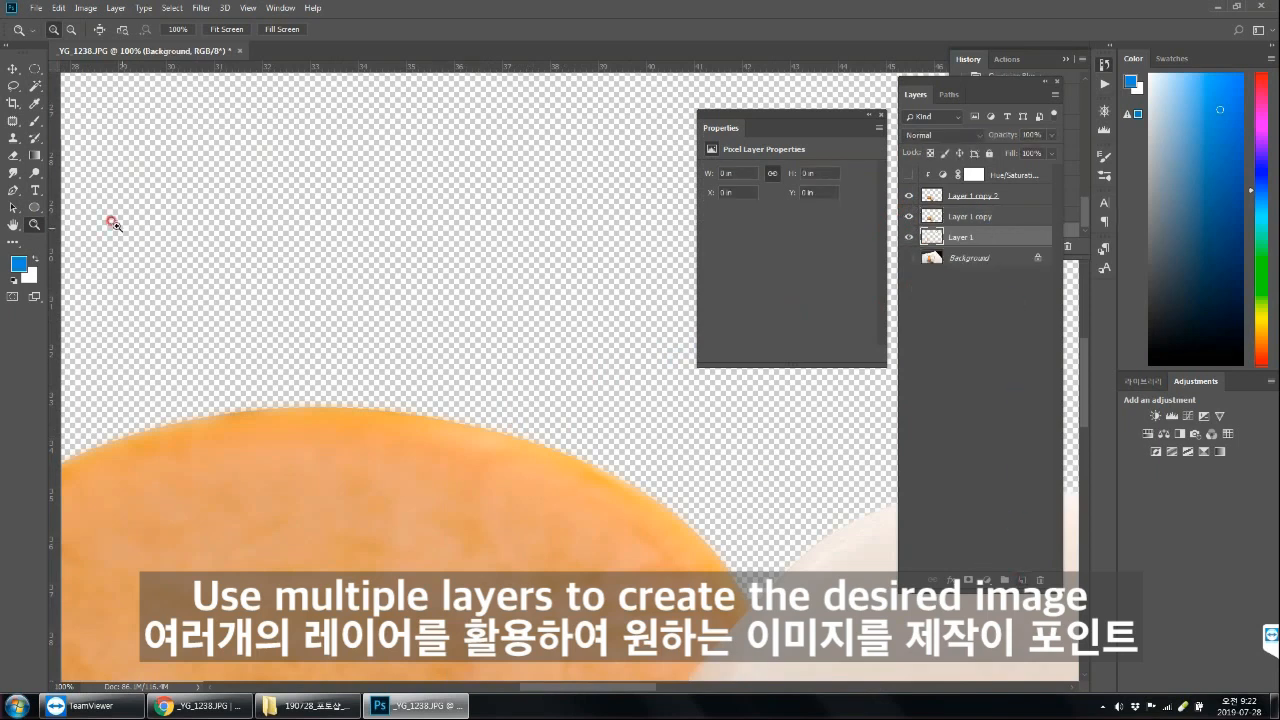
click(19, 264)
click(225, 465)
drag(392, 236, 245, 361)
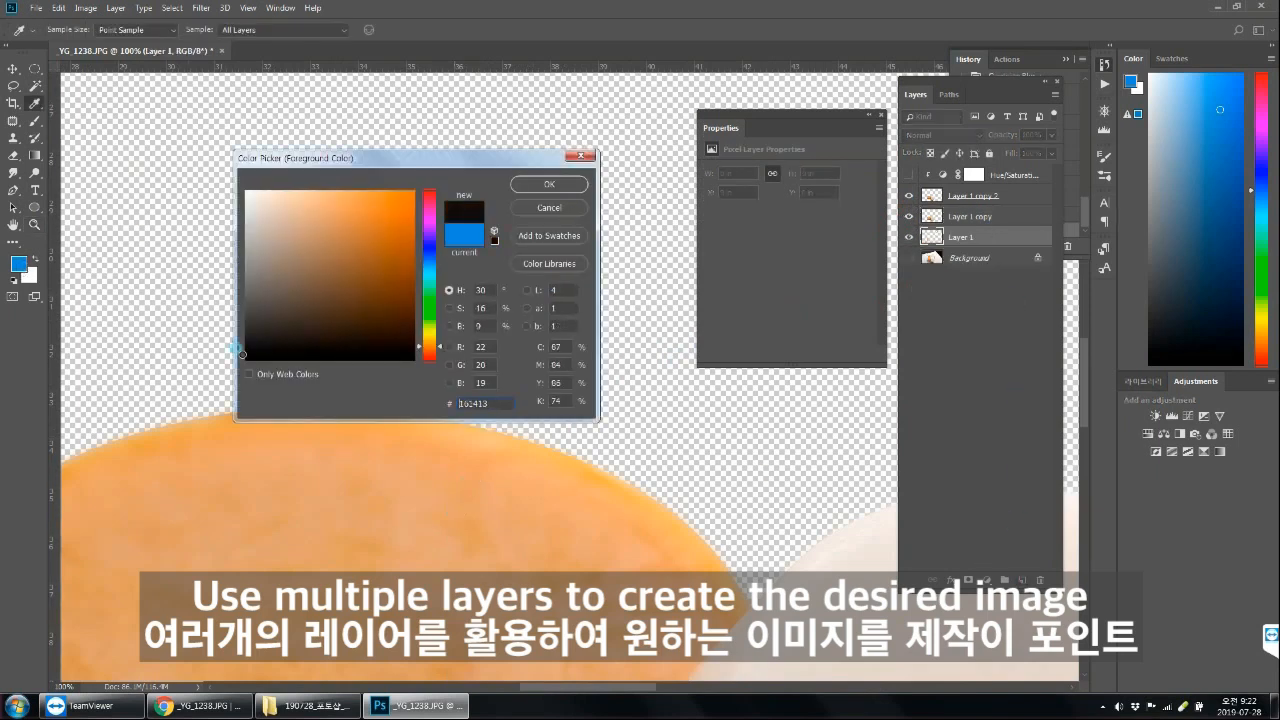
click(547, 184)
key(z)
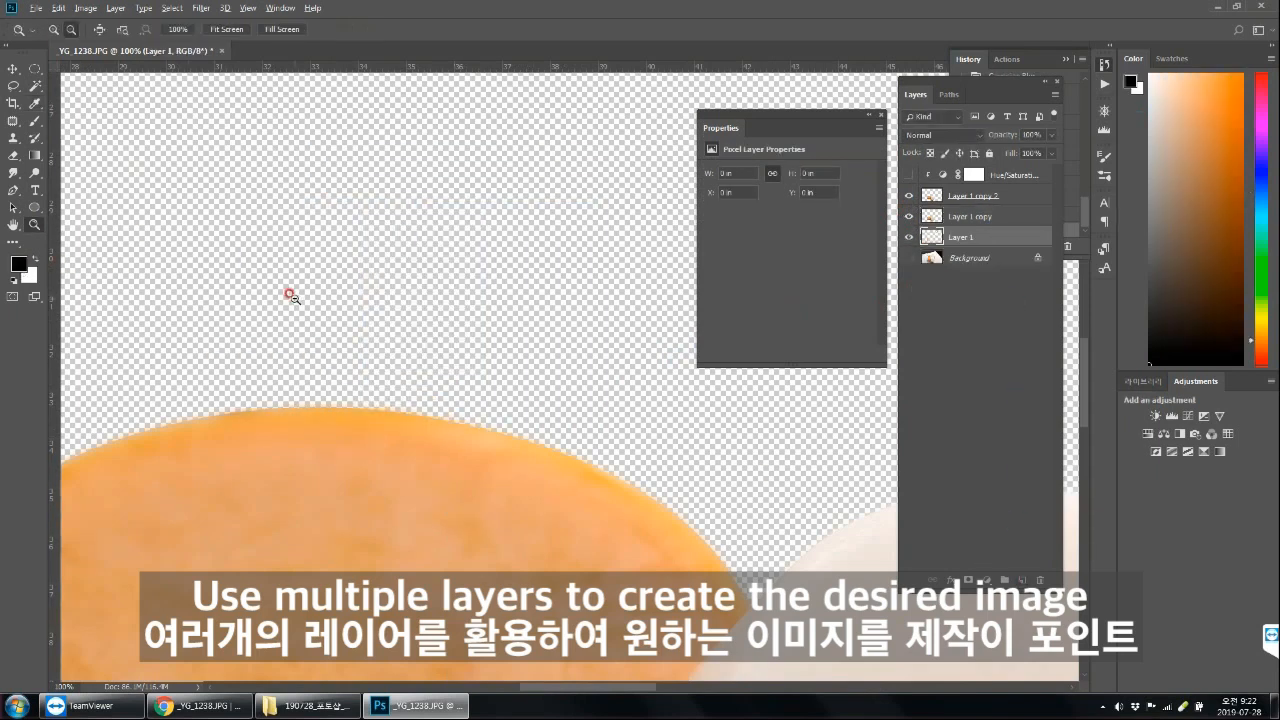
key(alt+BackSpace)
- Hide the blurred Layer 1 copy and inspect the sharp soap edges against the black fill
double_click(478, 410)
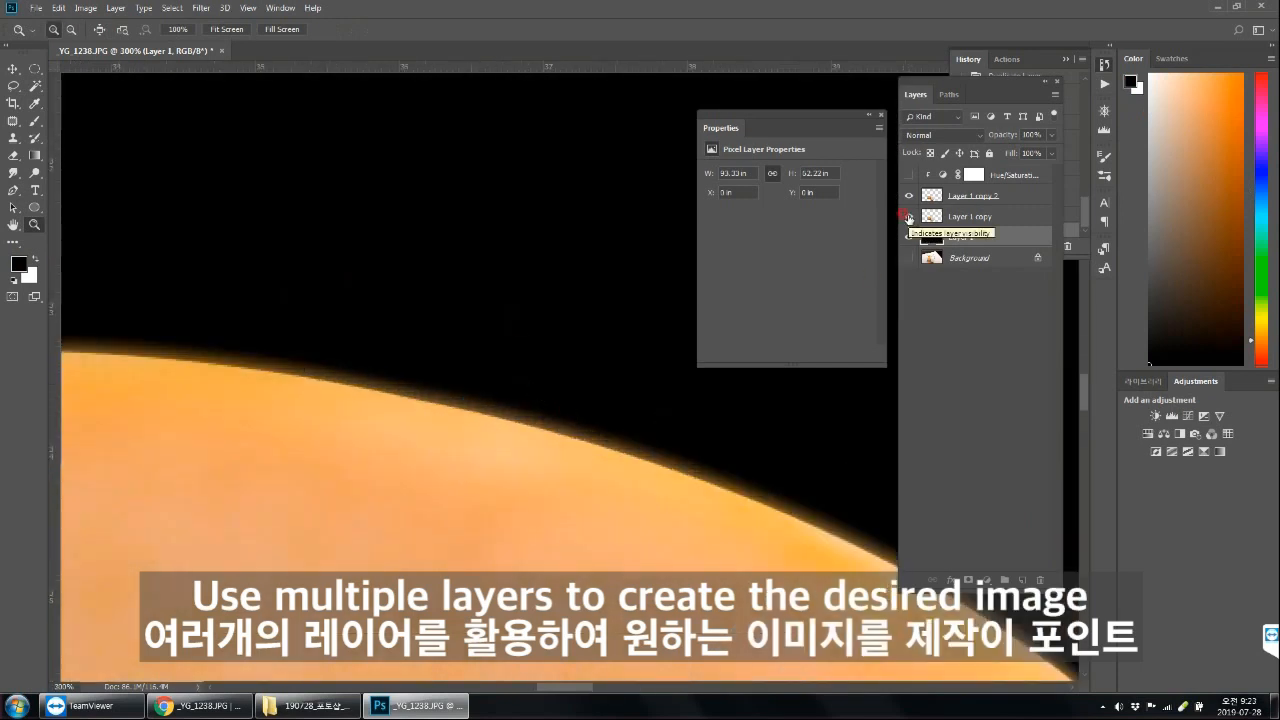
click(908, 217)
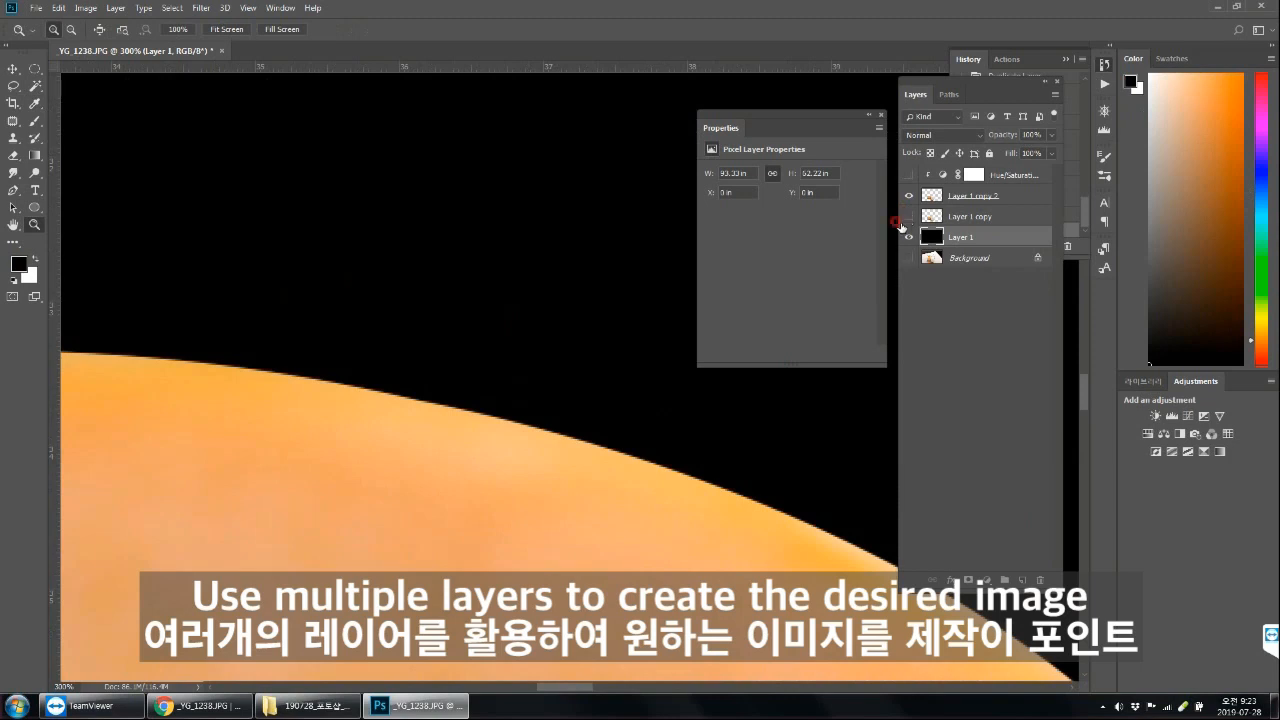
alt+click(632, 424)
alt+click(632, 424)
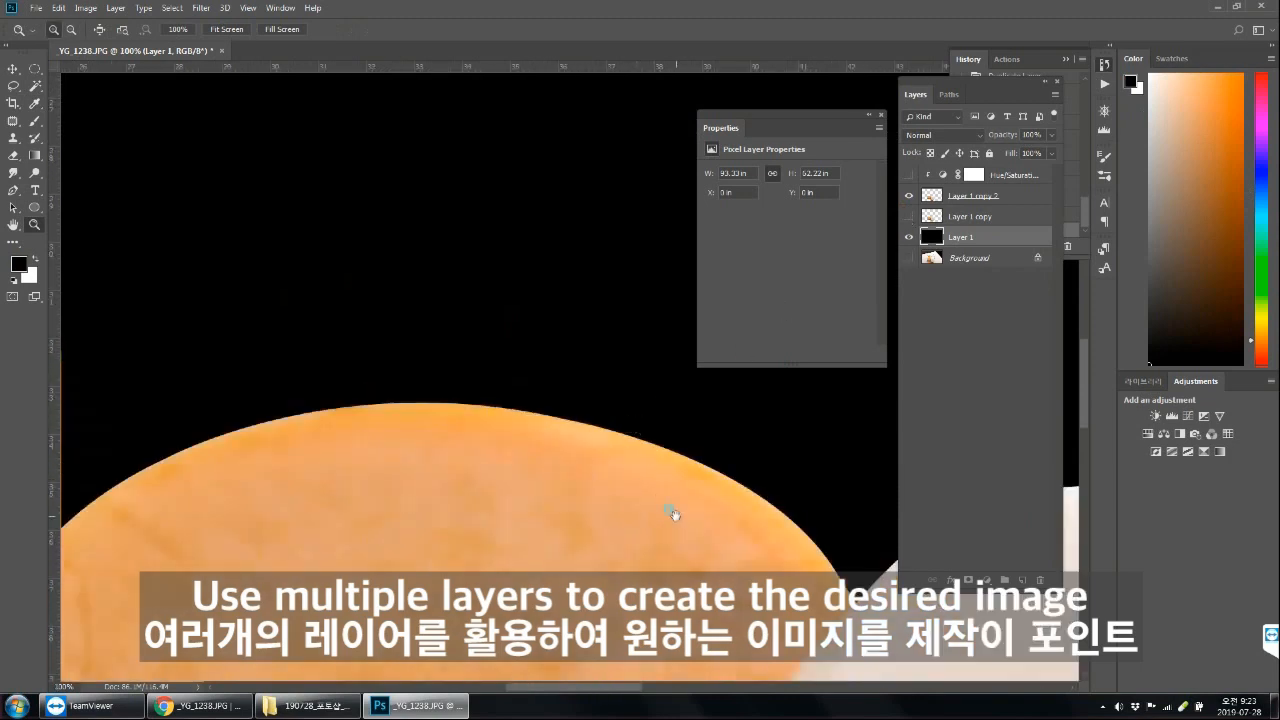
alt+click(580, 408)
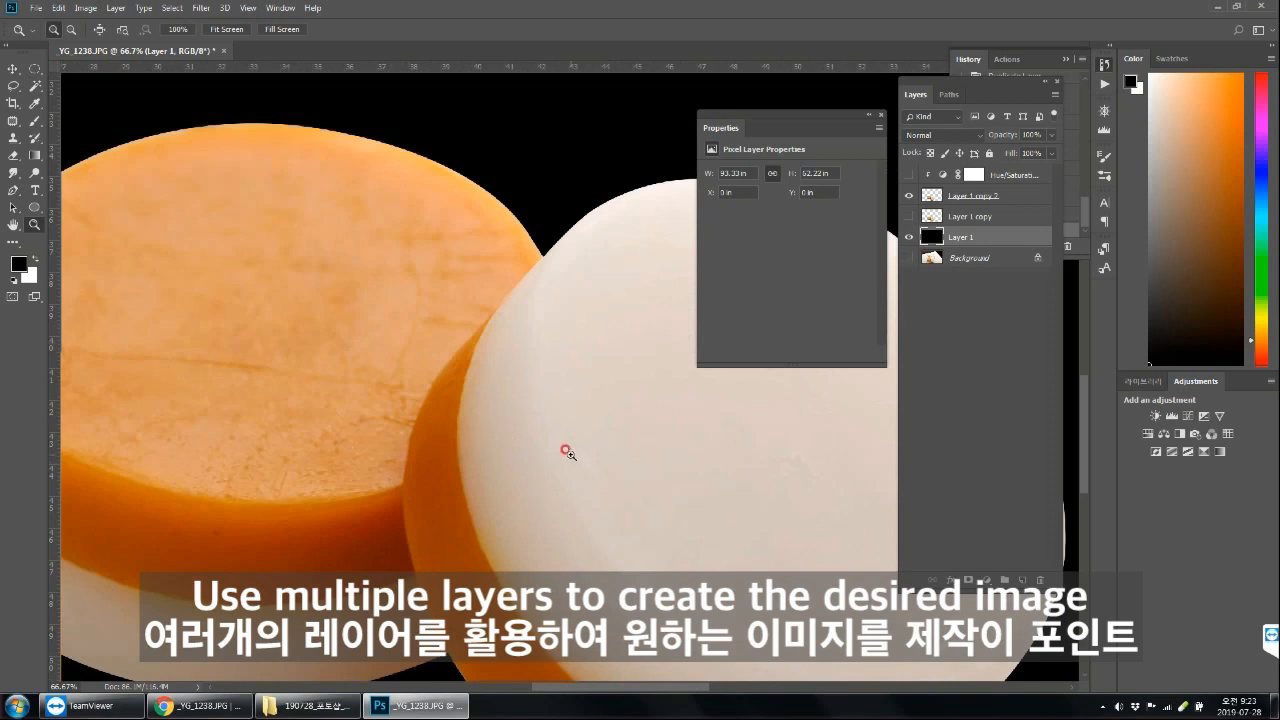
- View the blurred Layer 1 copy alone over black, then show the sharp Layer 1 copy 2 above it
click(909, 195)
click(907, 216)
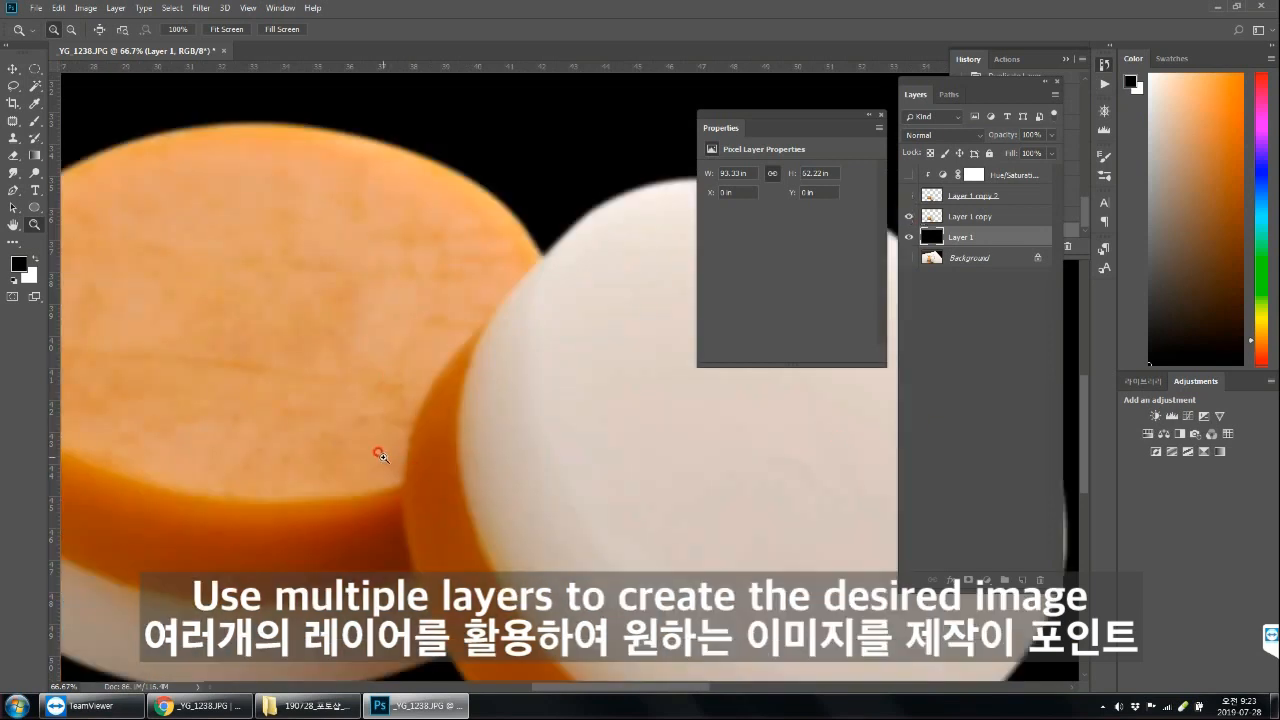
click(909, 196)
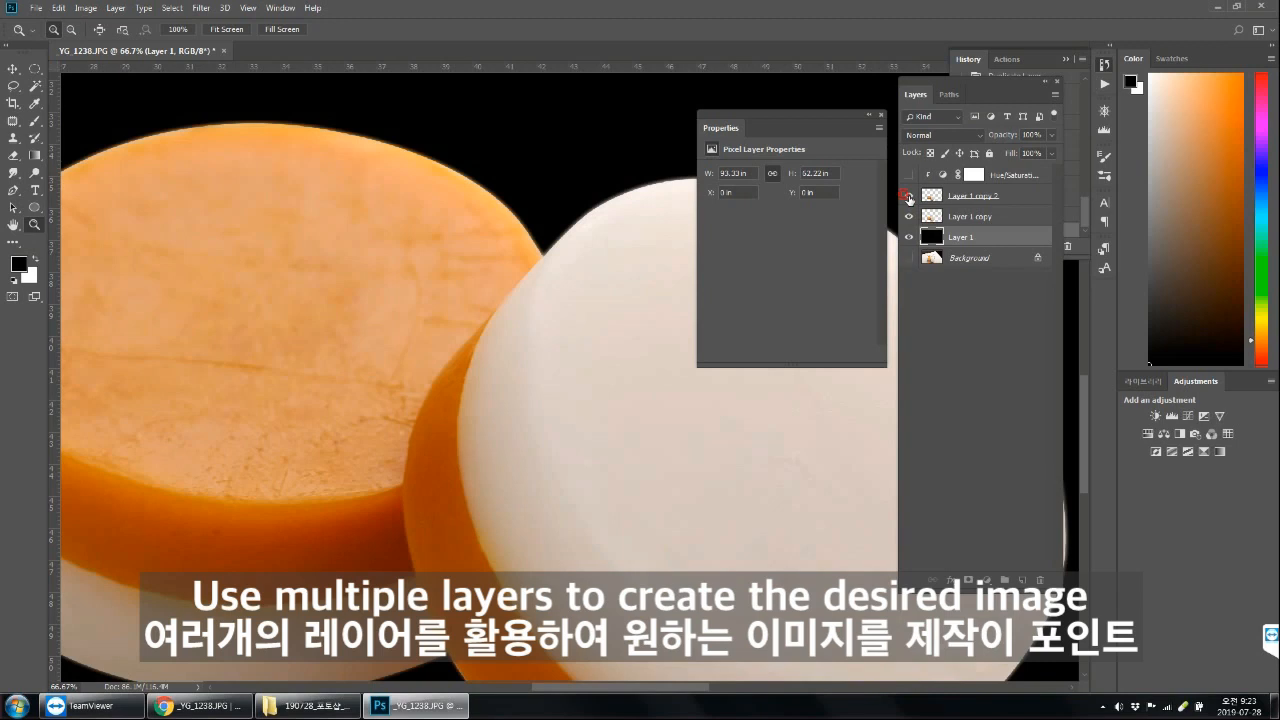
- Compare the notch where the two soaps meet with and without the blurred Layer 1 copy against black
drag(591, 234, 529, 233)
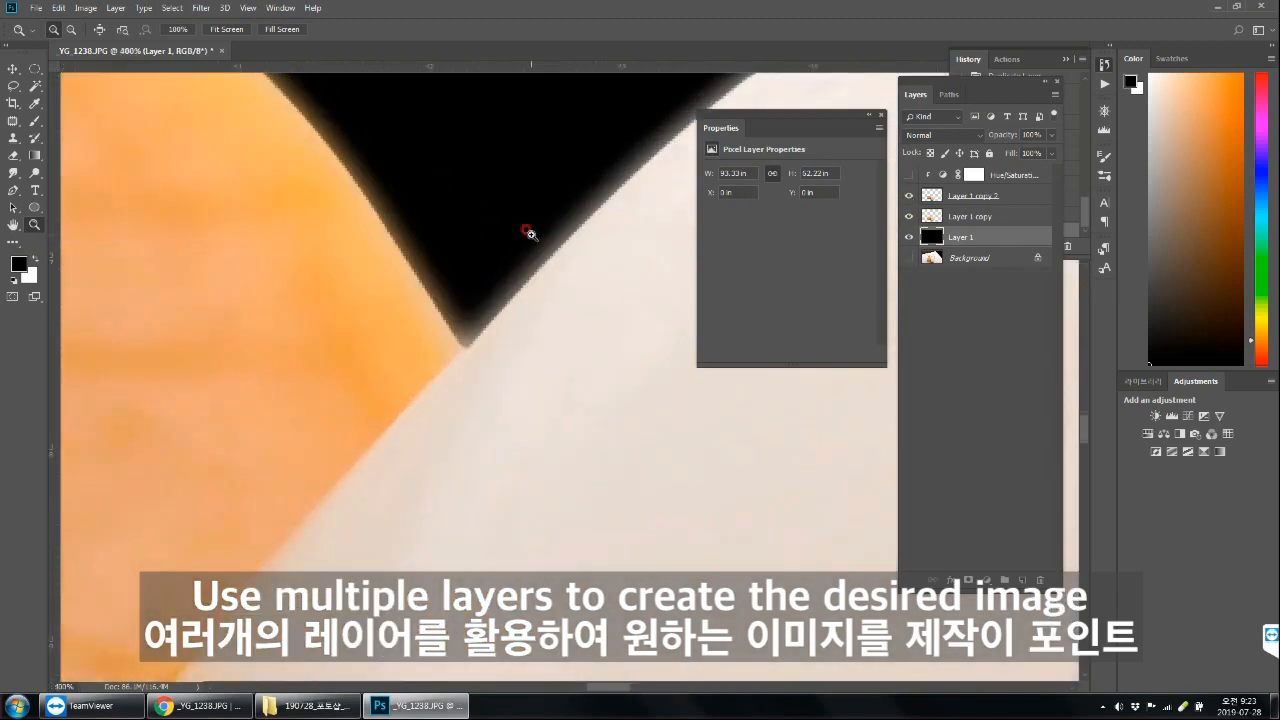
click(907, 215)
click(907, 215)
click(907, 215)
click(907, 215)
- Compare the whole image with and without the black layer, ending with it hidden and the Background visible
key(ctrl+0)
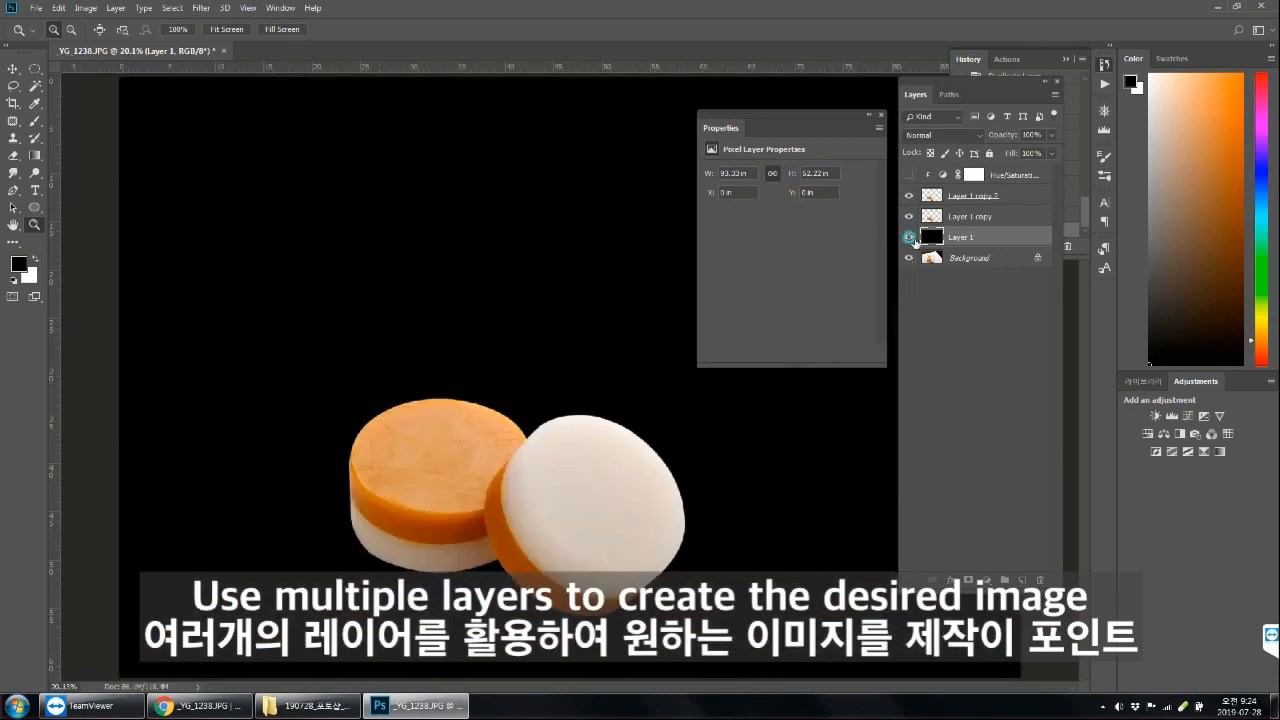
click(907, 237)
click(907, 237)
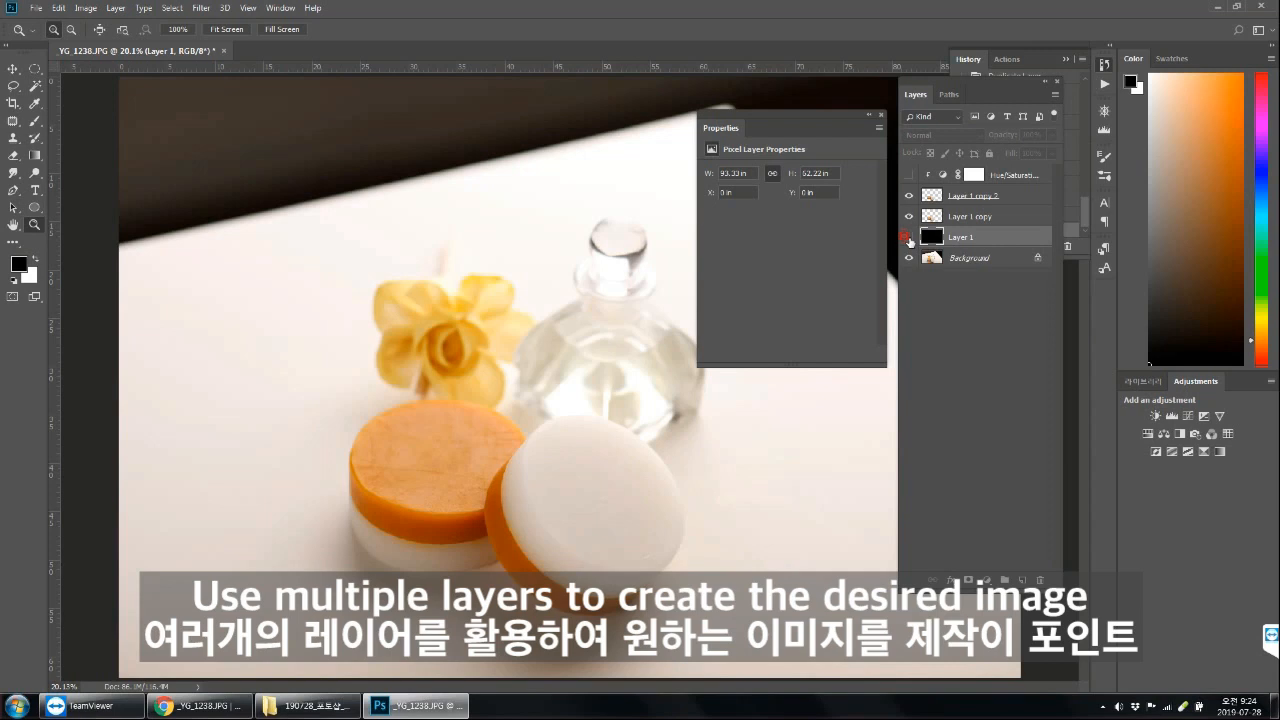
click(909, 237)
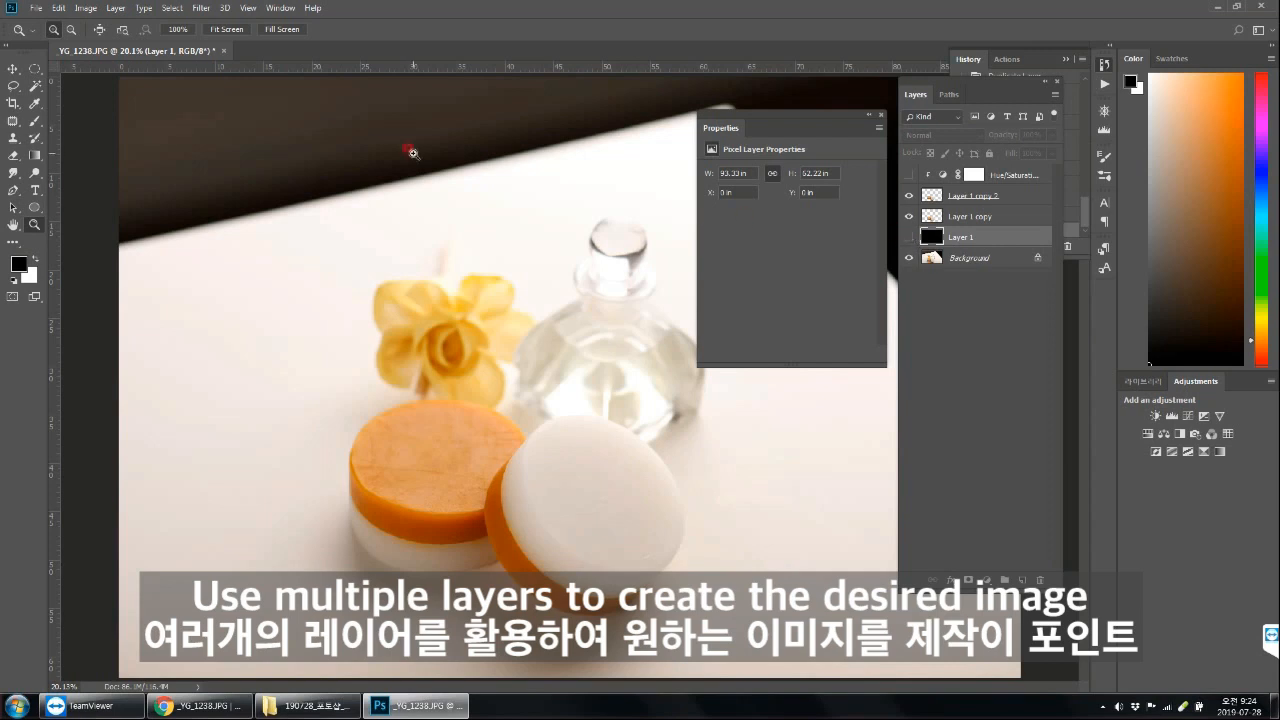